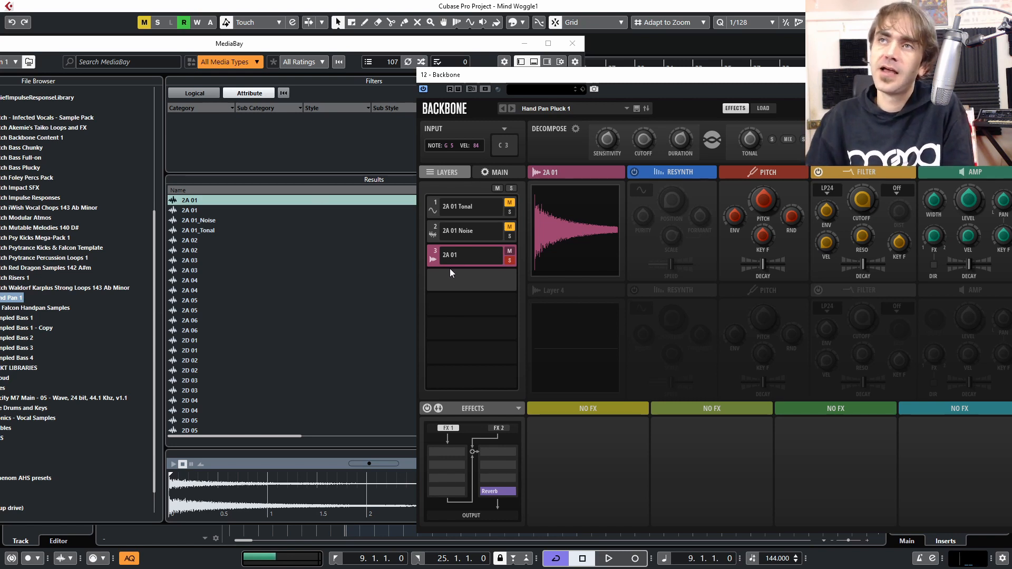
Turn off solo on the original 2A 01 layer, remove it, and select the 2A 01 Tonal layer.
click(508, 261)
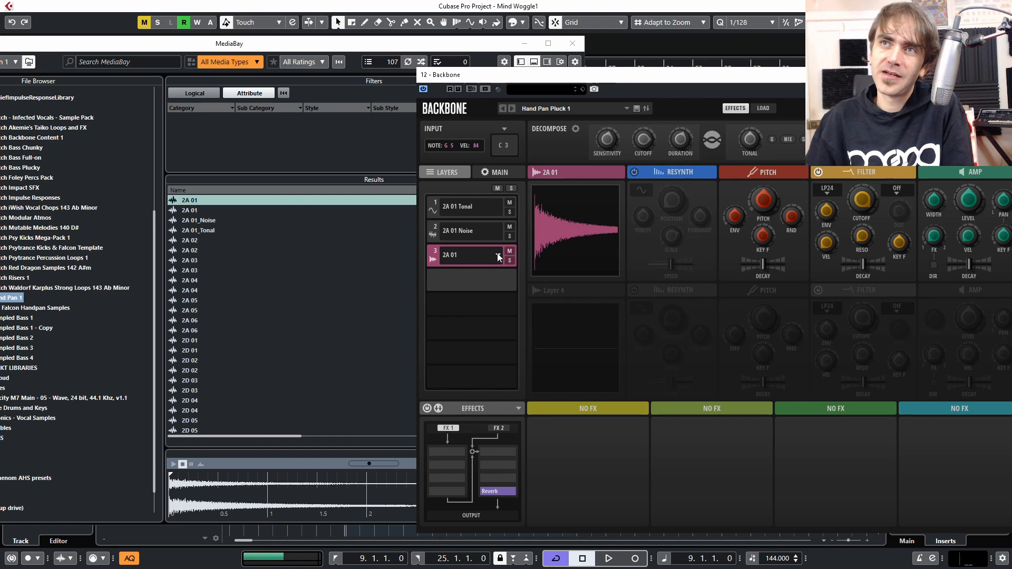
click(498, 254)
click(495, 288)
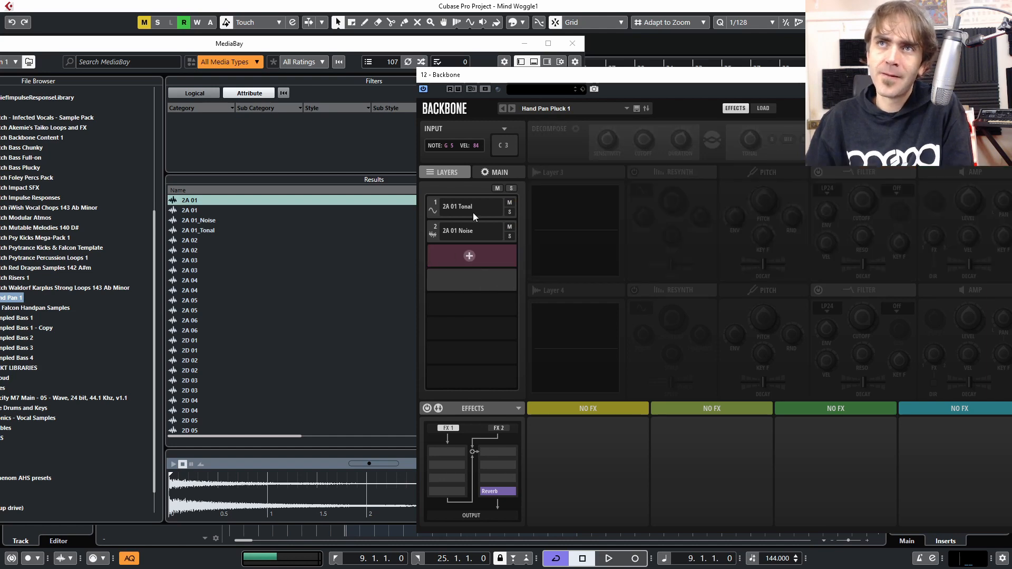
click(428, 211)
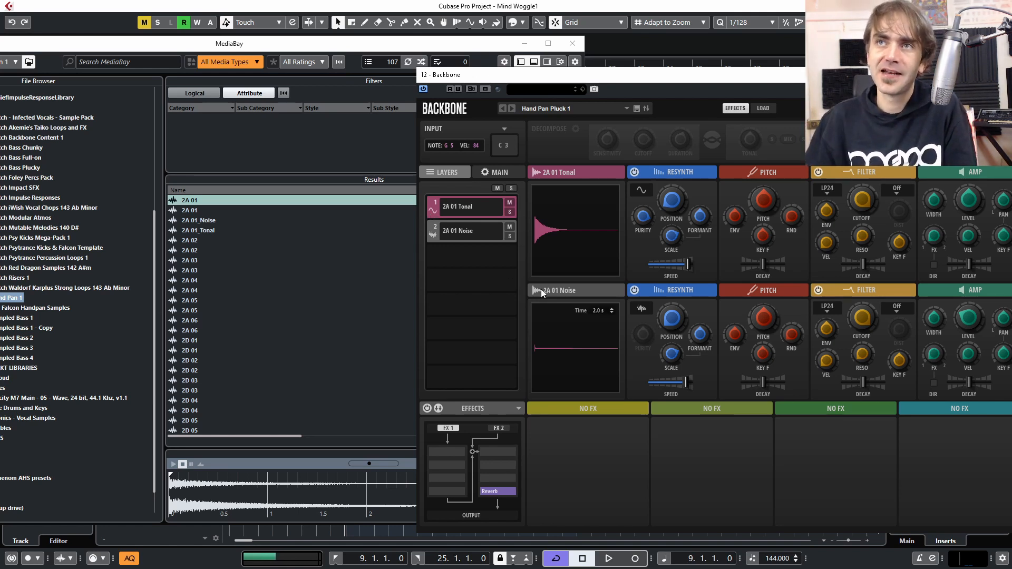
Try different Resynth speeds, lowering the noise layer's speed and bringing the tonal layer's speed to about 213.6.
drag(635, 74, 368, 57)
drag(70, 45, 0, 28)
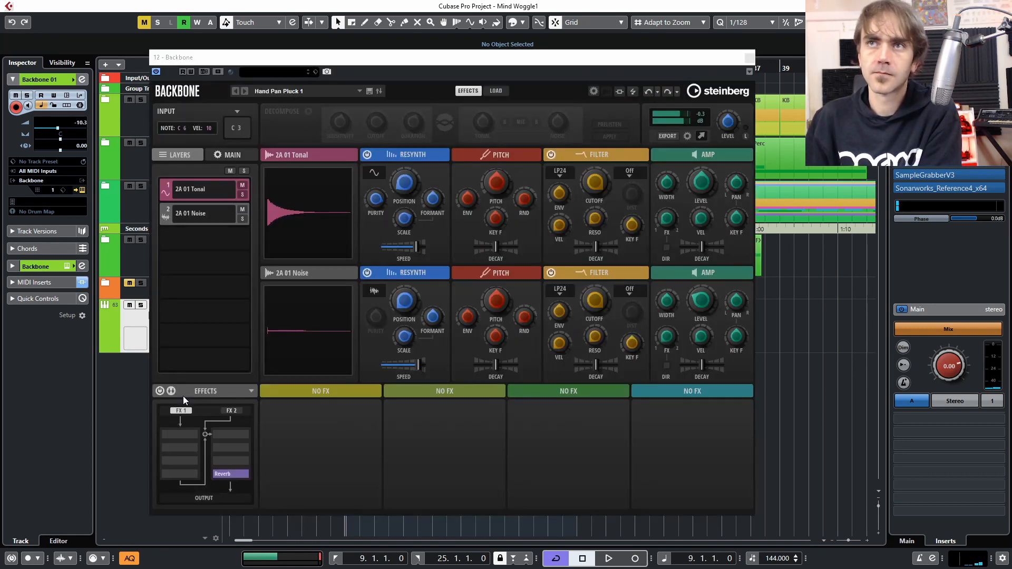
mouse_move(427, 248)
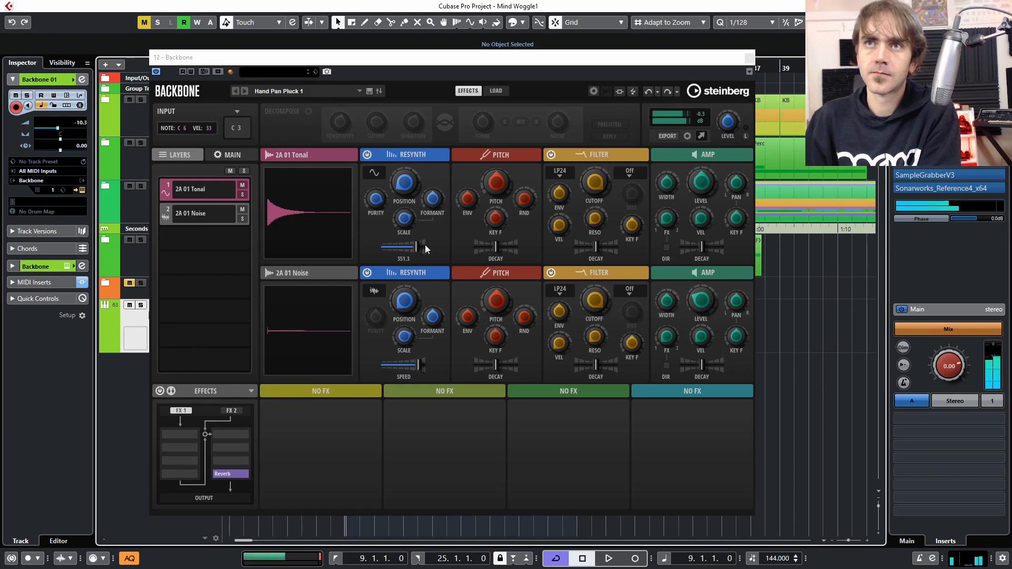
drag(417, 246, 372, 261)
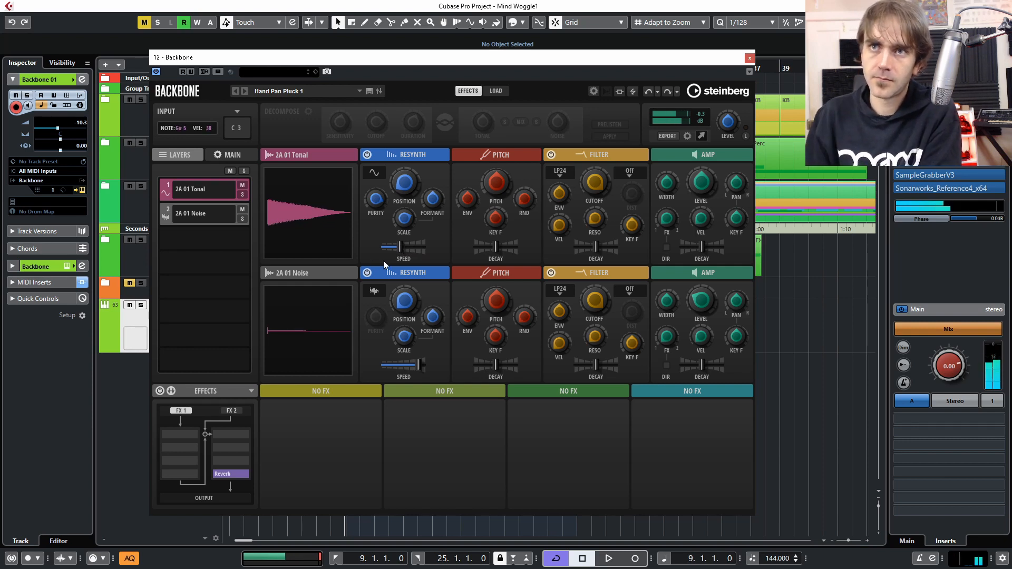
drag(417, 368, 411, 357)
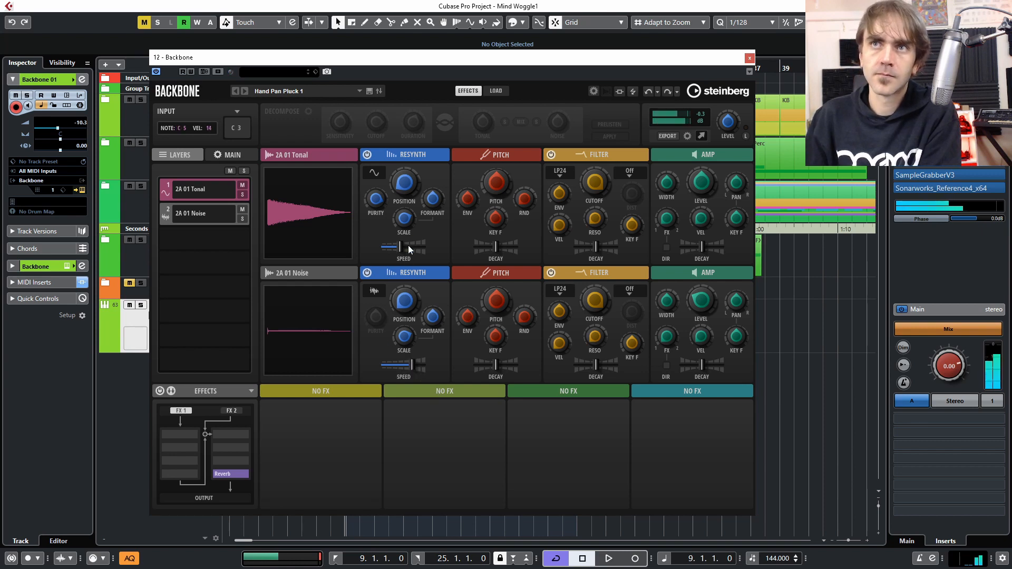
drag(408, 246, 426, 245)
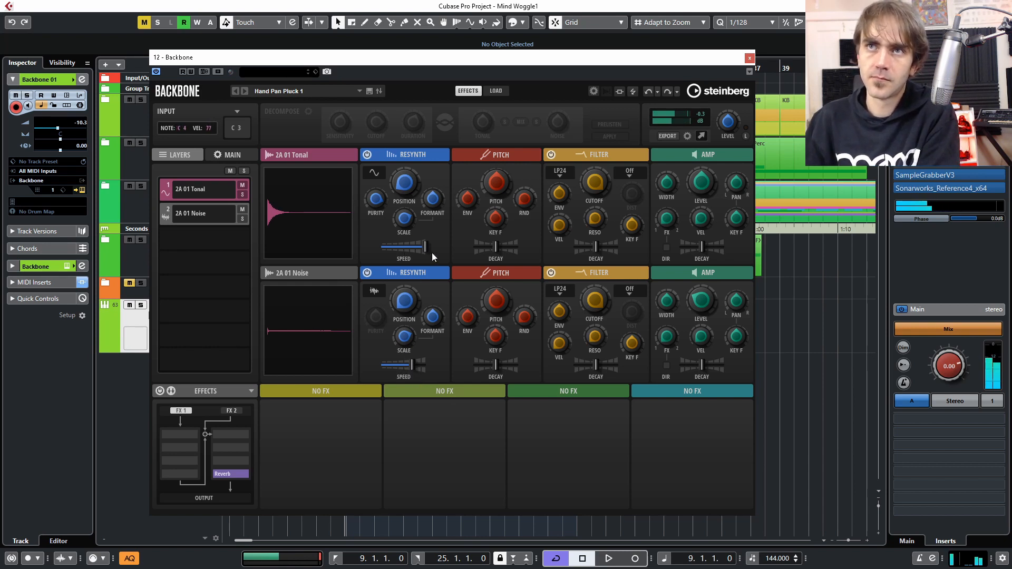
mouse_move(424, 246)
mouse_down()
mouse_move(396, 249)
mouse_move(408, 246)
mouse_up()
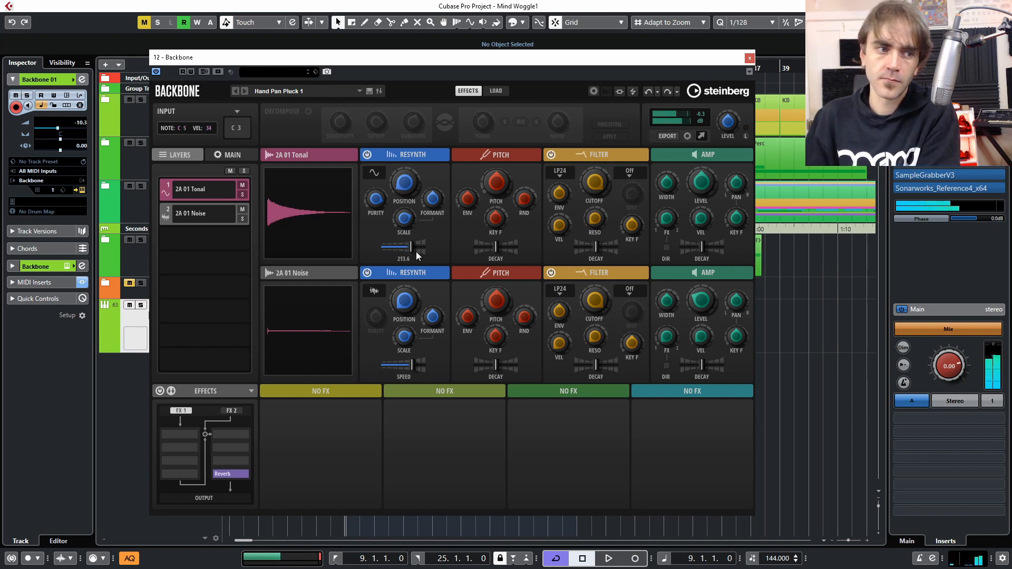
Load a fresh Backbone instance on the track and turn on Decompose prelisten for the C 02 sample.
click(51, 181)
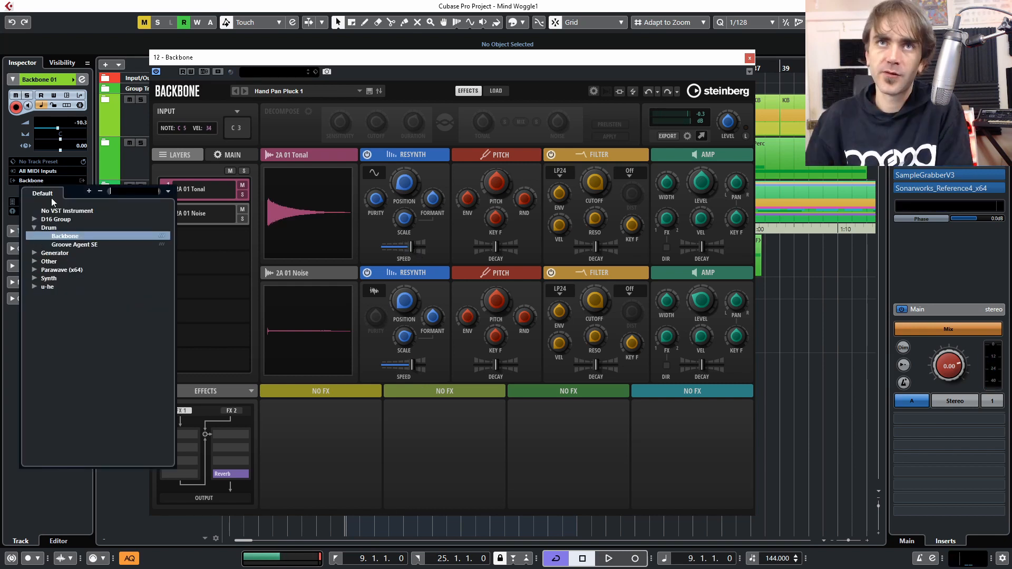
click(64, 235)
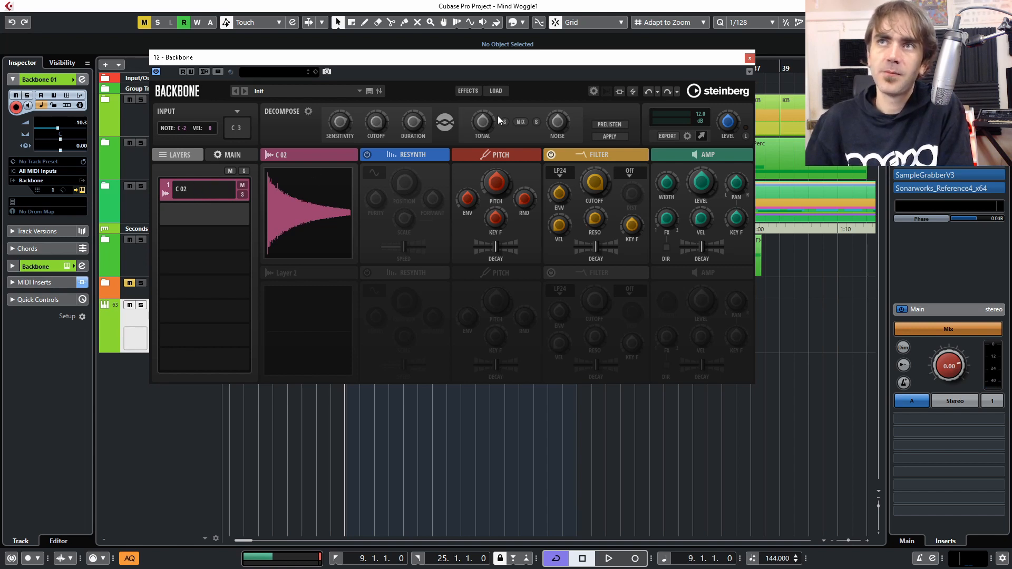
click(618, 125)
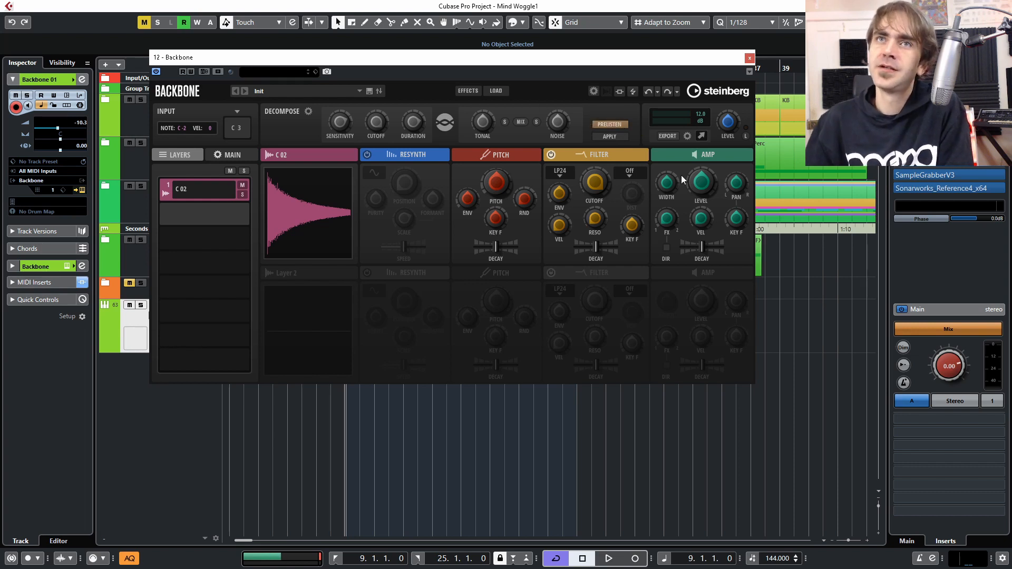
Check the MediaBay results for temporary tonal and noise files made from C 02, and close MediaBay.
key(F5)
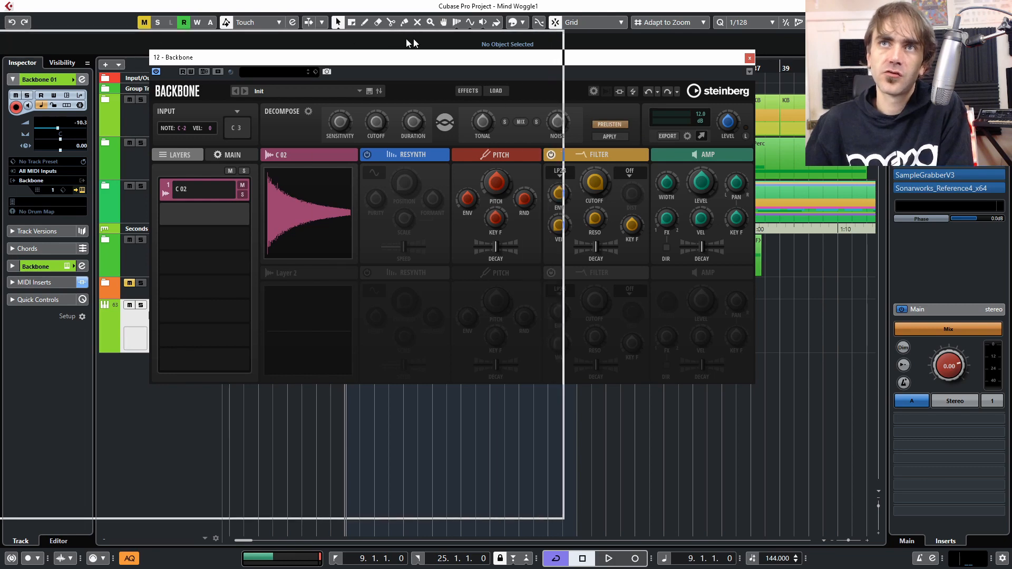
click(579, 81)
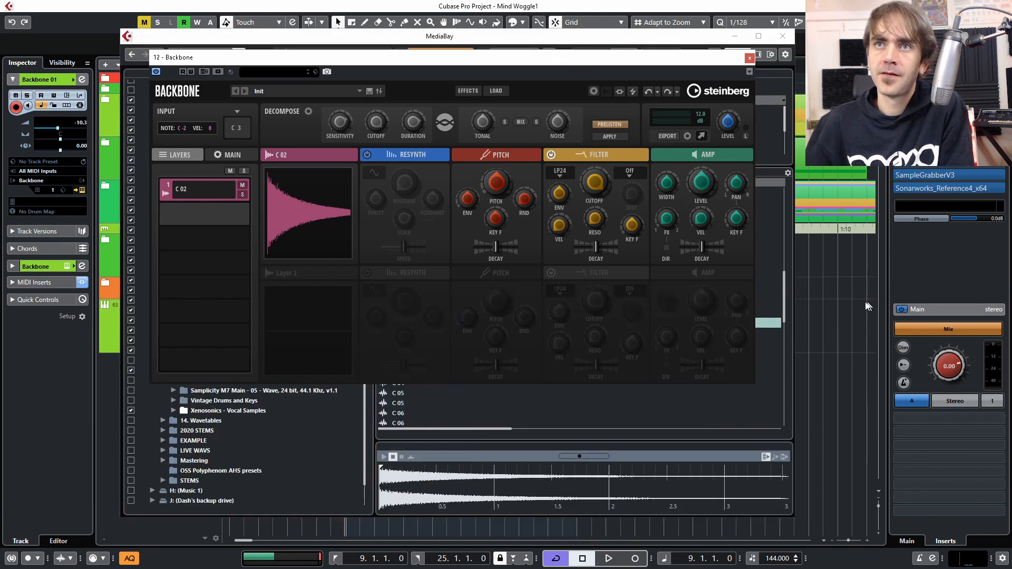
drag(564, 59, 871, 300)
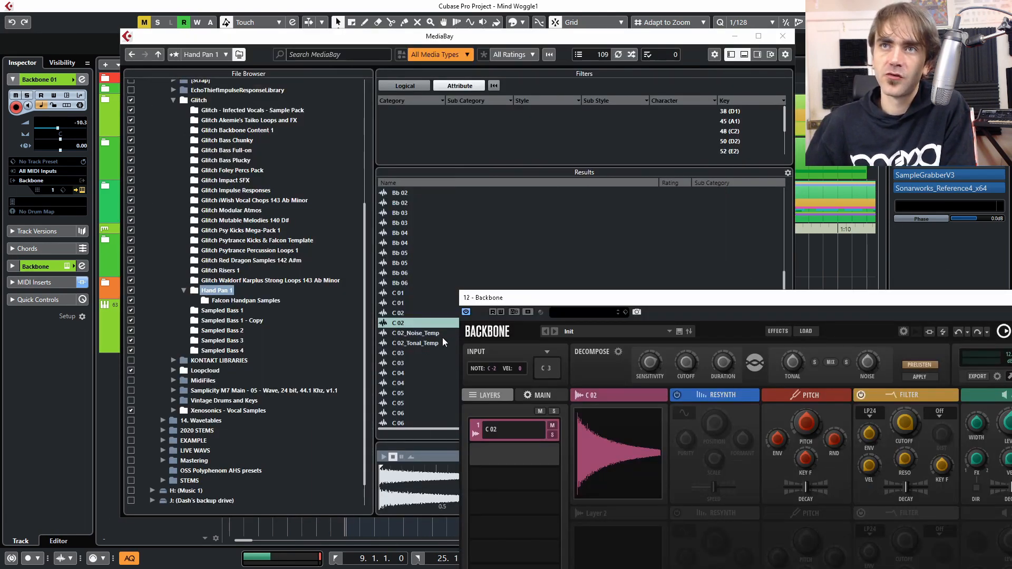
click(462, 36)
key(F5)
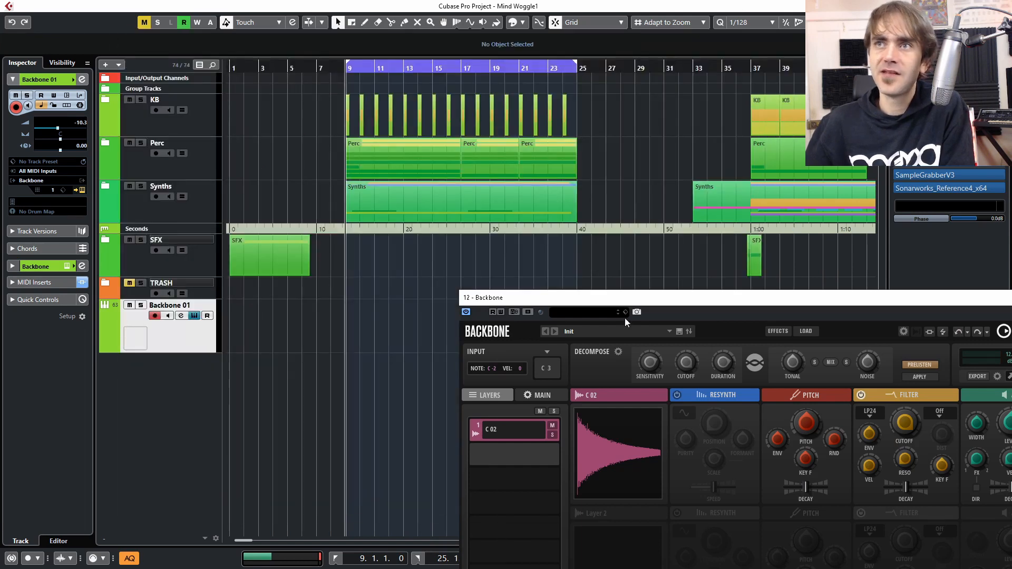
drag(624, 298, 207, 76)
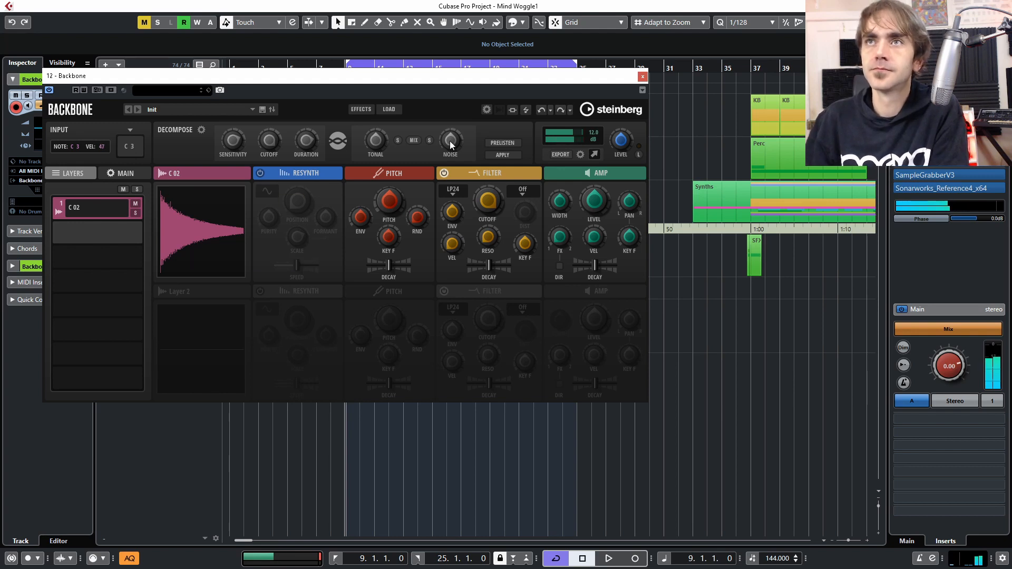
Turn on Decompose prelisten and compare the soloed tonal and noise parts of the C 02 sample.
click(502, 143)
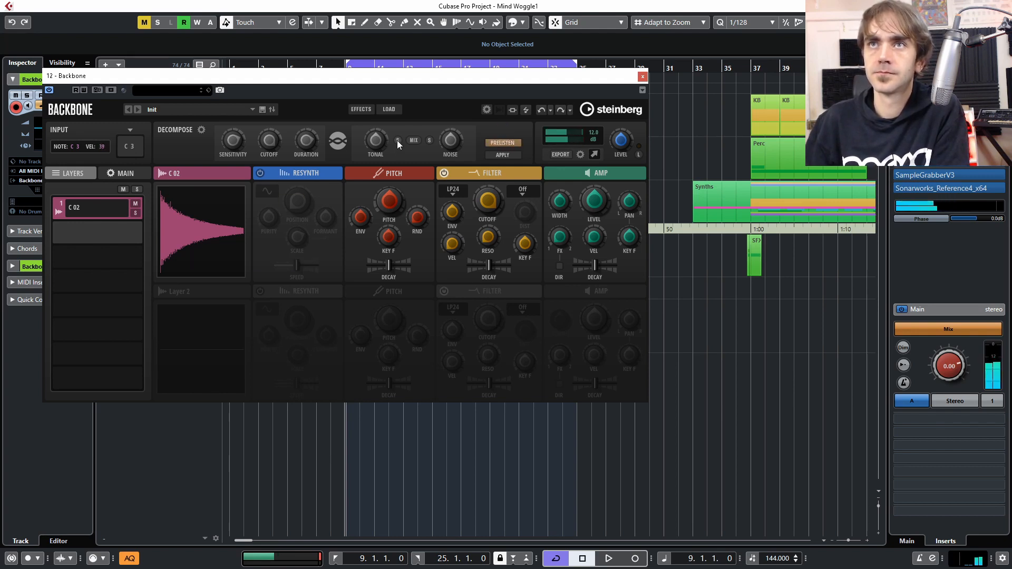
click(396, 140)
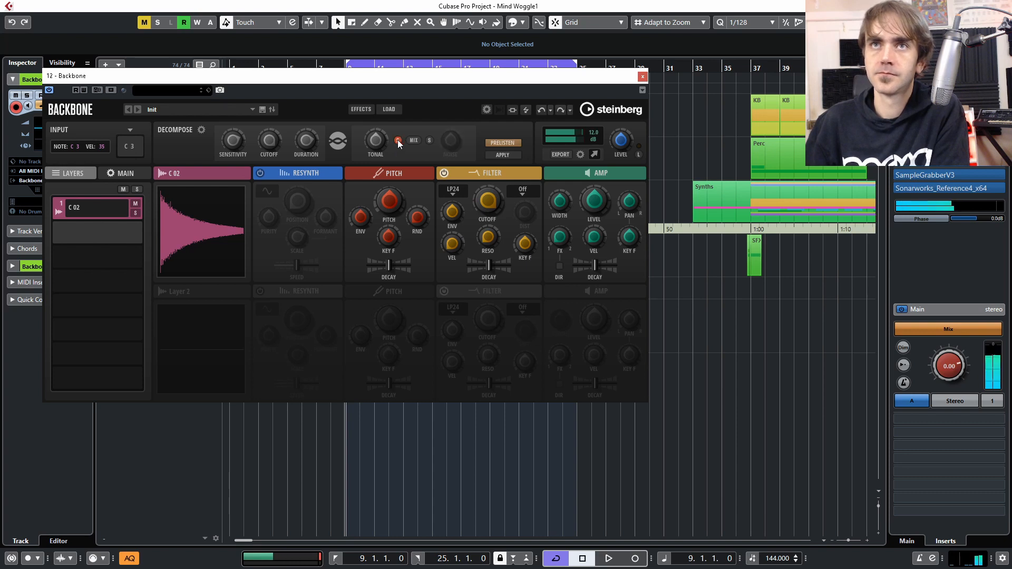
click(430, 141)
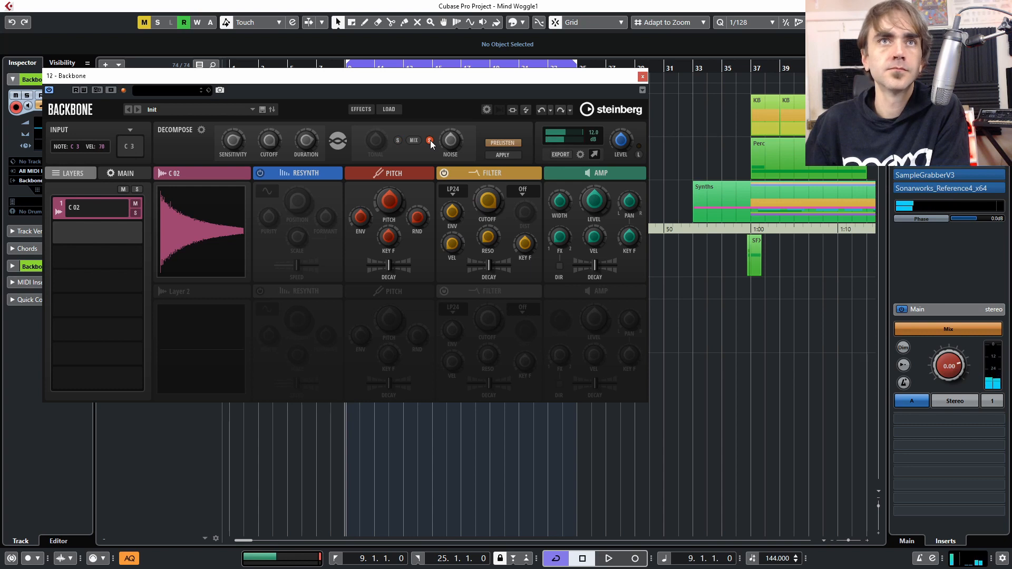
click(399, 140)
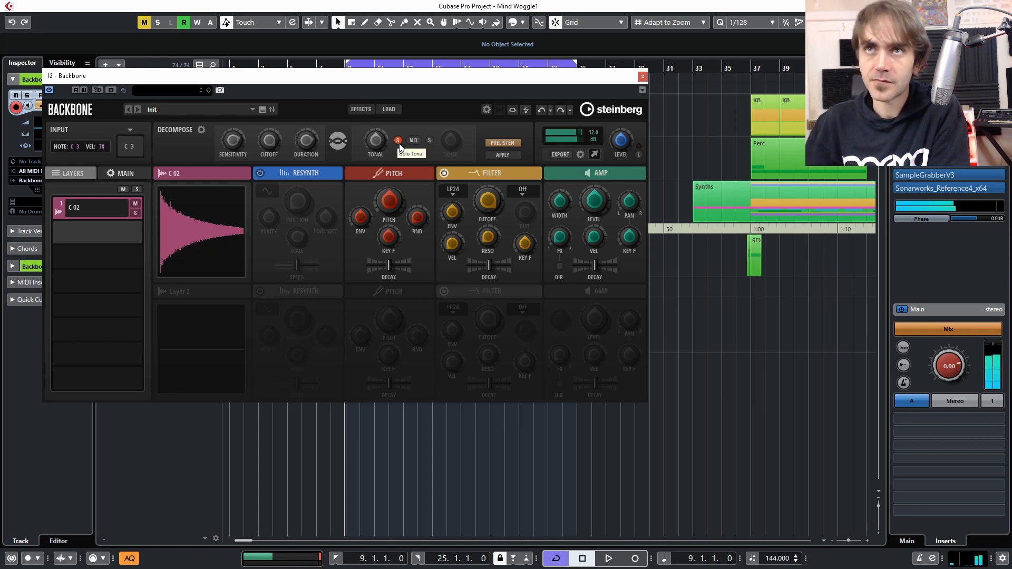
click(398, 141)
click(429, 141)
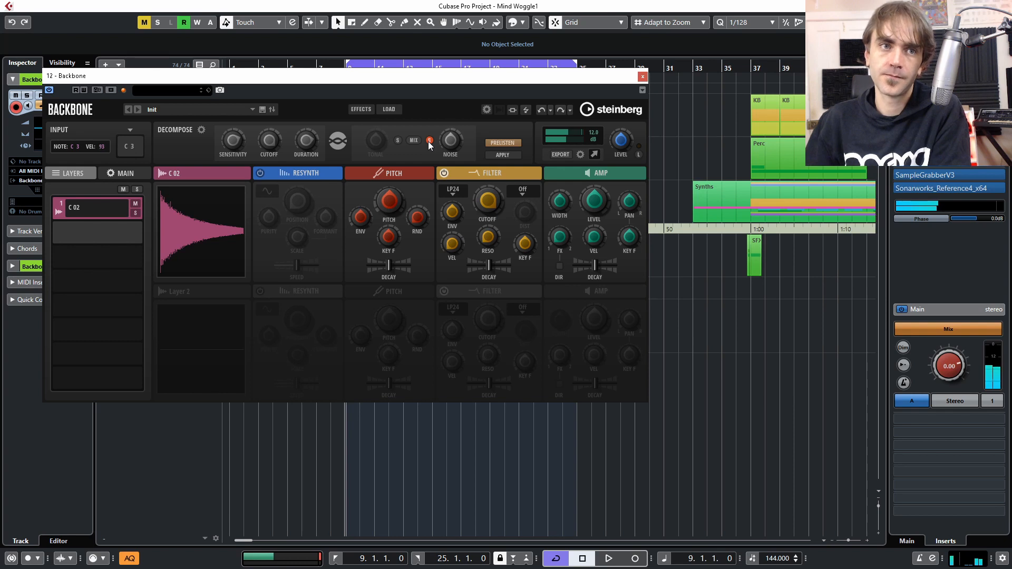
click(428, 141)
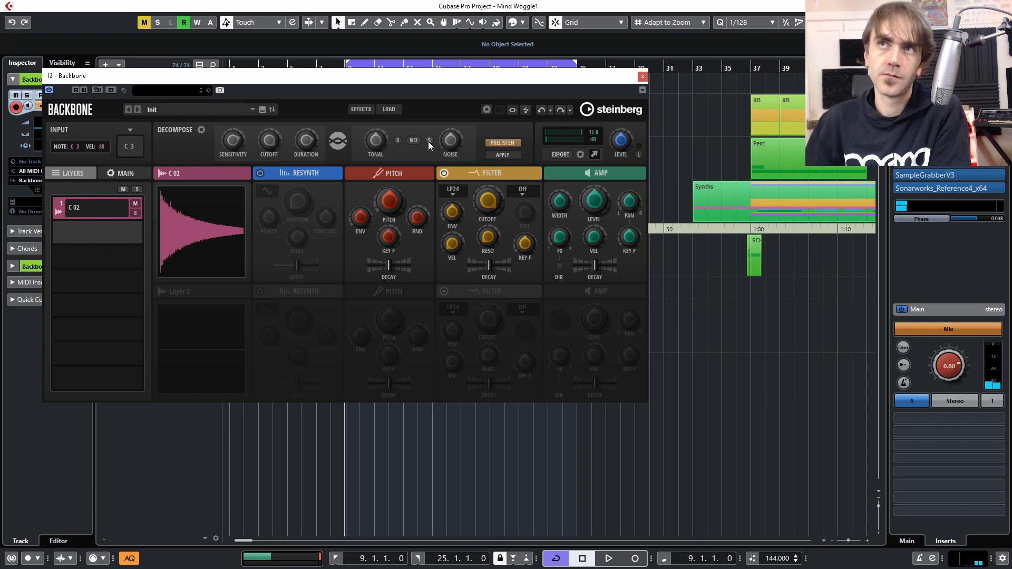
click(398, 140)
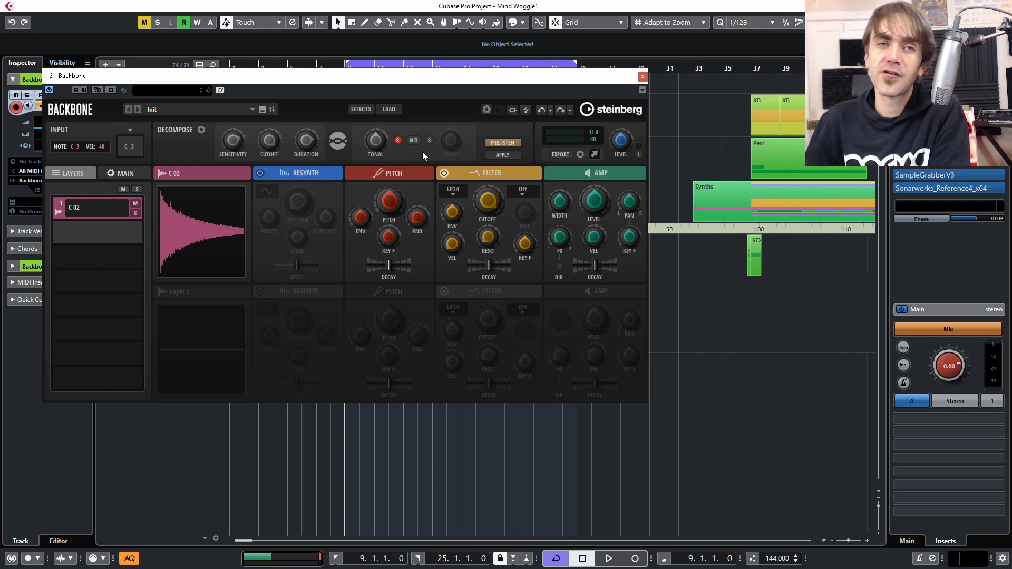
Return prelisten to the full mix and apply the decomposition, splitting C 02 into tonal and noise layers.
click(414, 141)
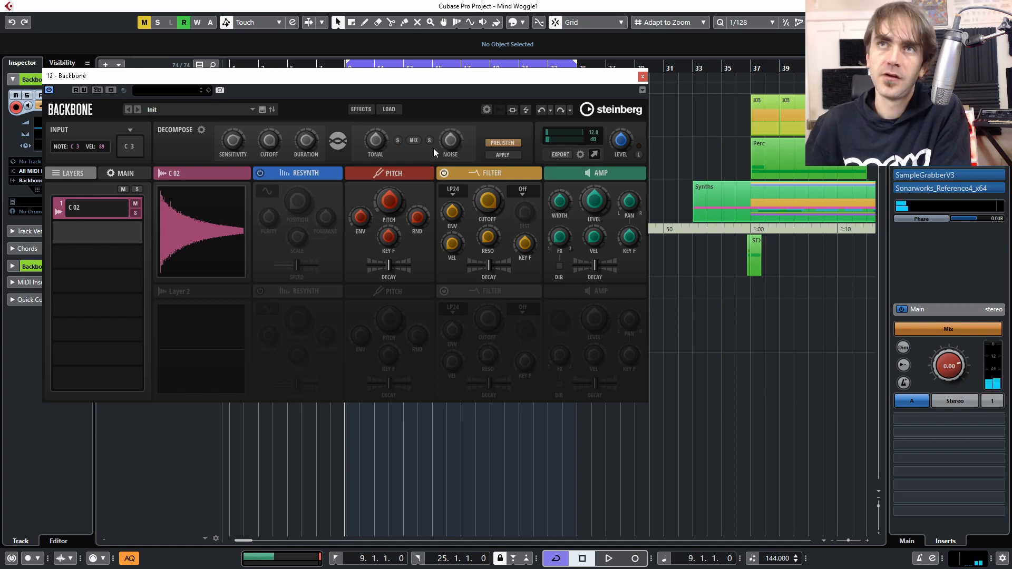
click(506, 154)
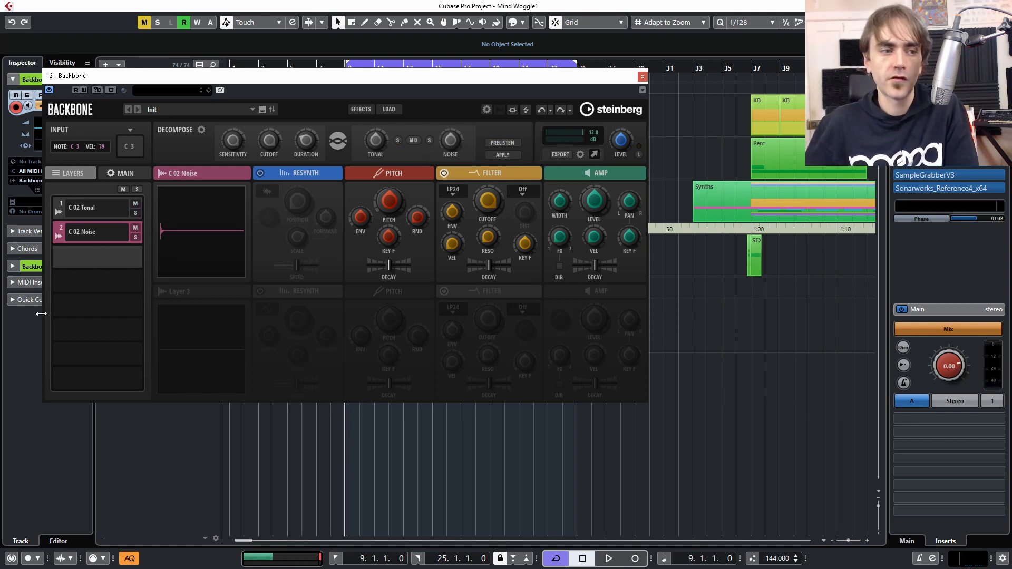
click(87, 203)
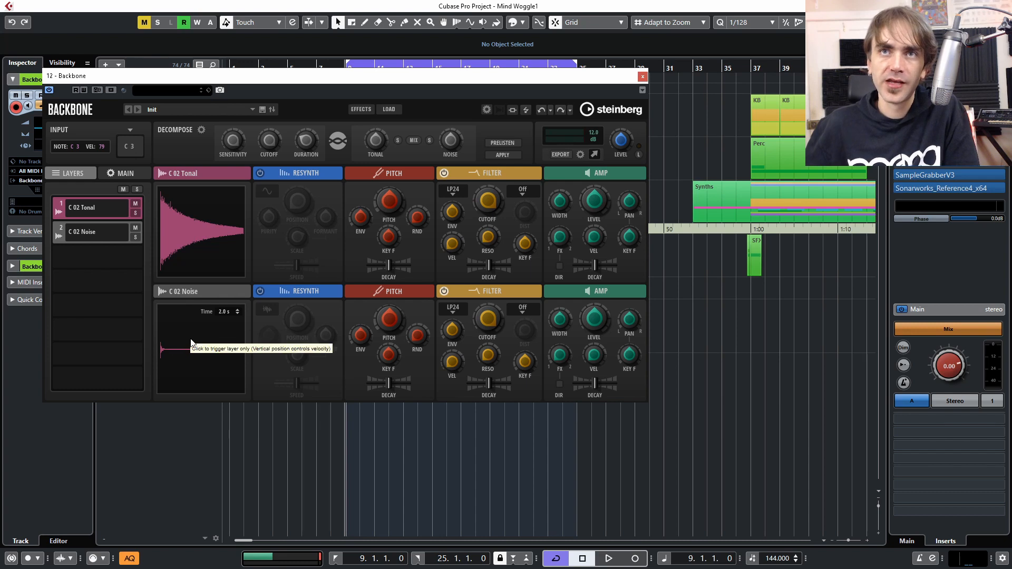
Open the C 02 Noise layer's amp envelope and display the waveform behind it.
click(617, 293)
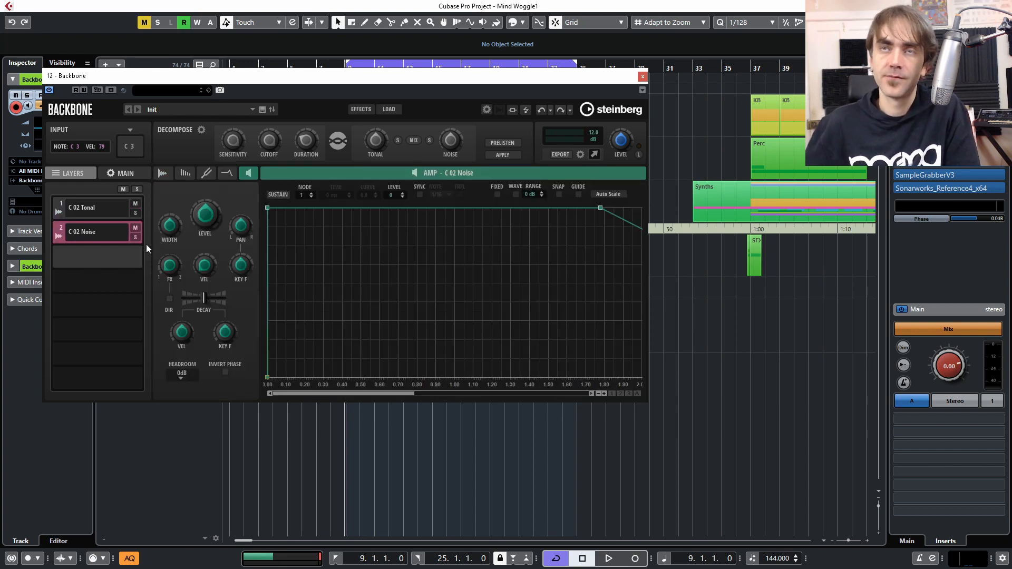
click(516, 194)
click(515, 194)
click(515, 194)
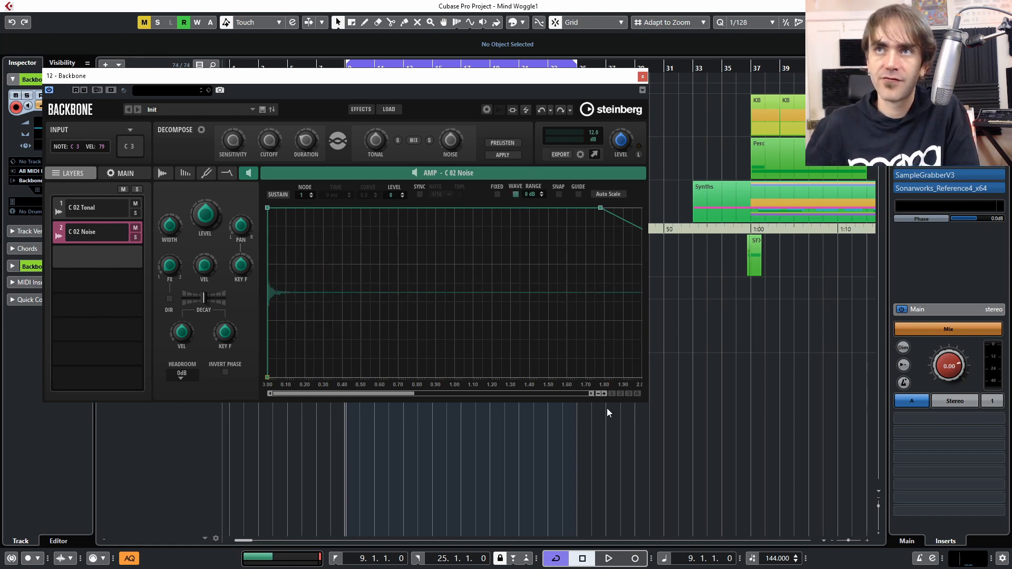
Shorten the noise layer's amp envelope by moving its sustain and end nodes earlier, with a final segment of about 538 ms.
click(637, 393)
click(636, 393)
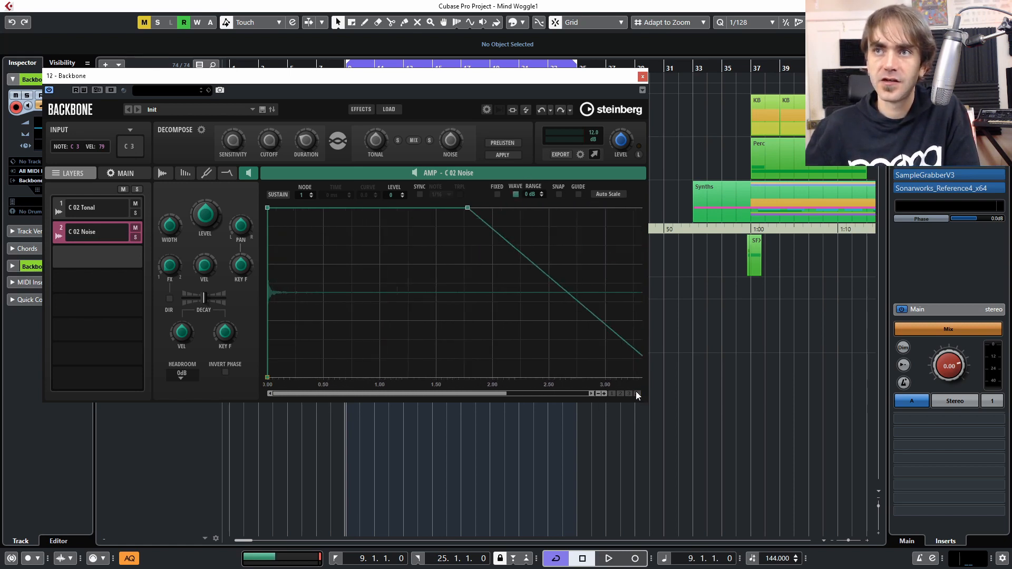
click(640, 394)
drag(451, 208, 287, 195)
drag(471, 378, 342, 377)
Tighten the noise amp envelope to a short burst, with node 3 at about 30 ms and 97% level and node 4 at 66 ms.
click(637, 393)
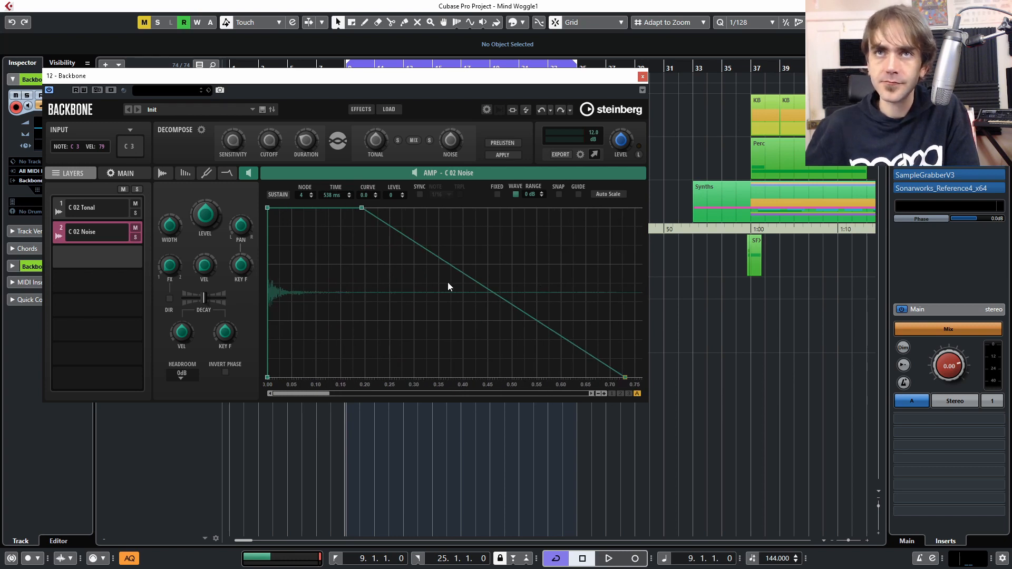
drag(362, 208, 311, 208)
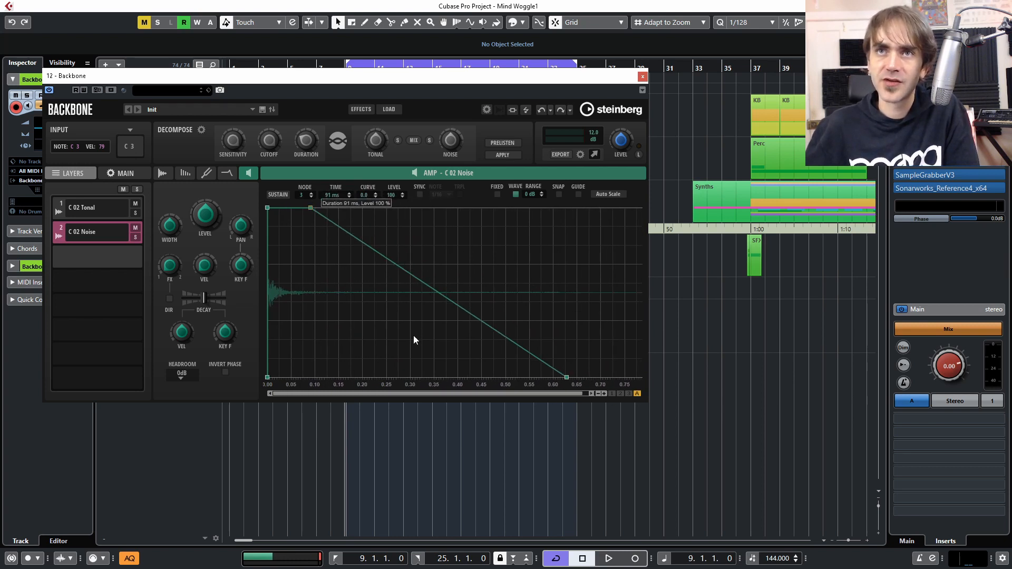
drag(569, 377, 341, 378)
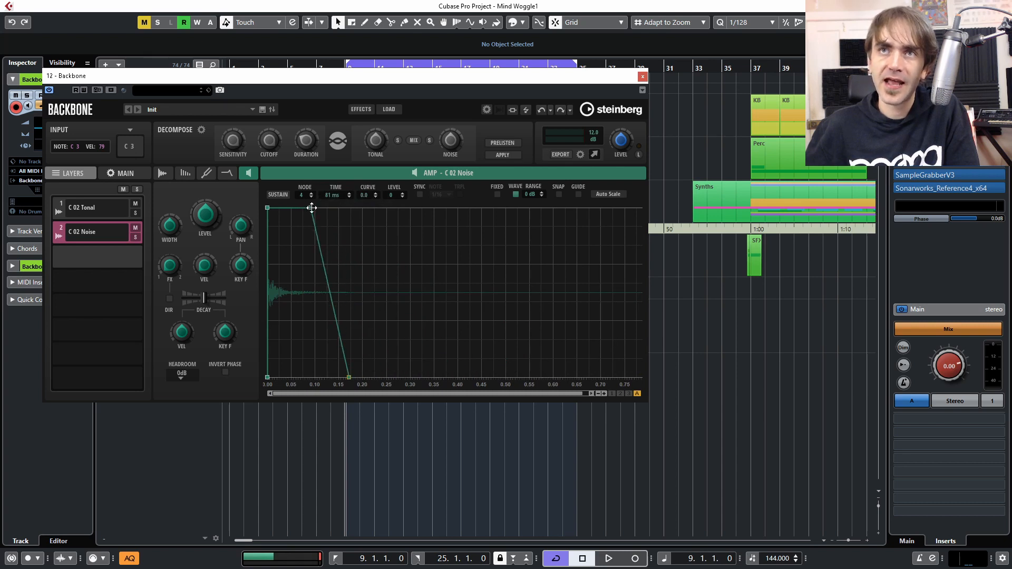
drag(311, 208, 280, 213)
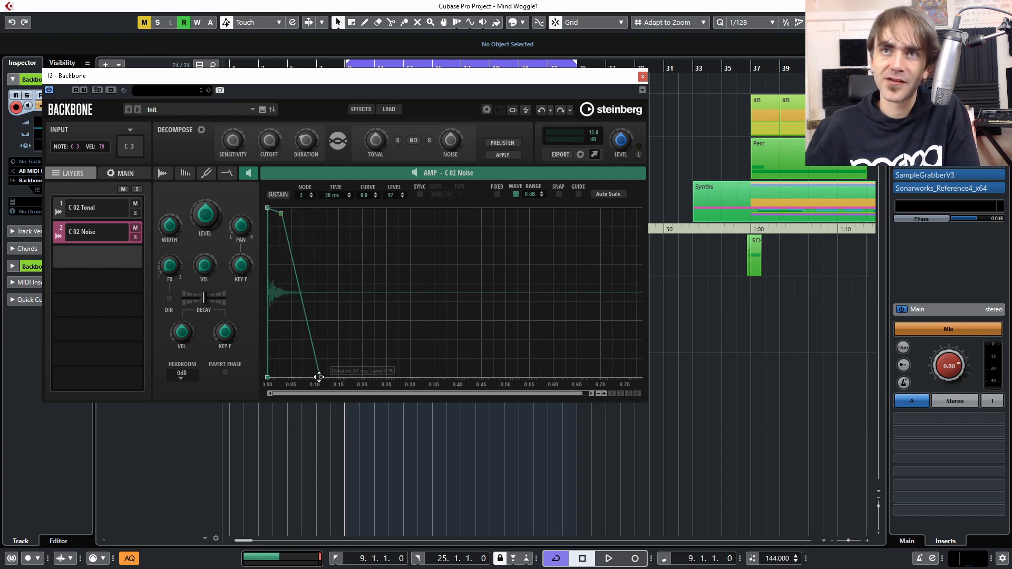
drag(318, 377, 313, 377)
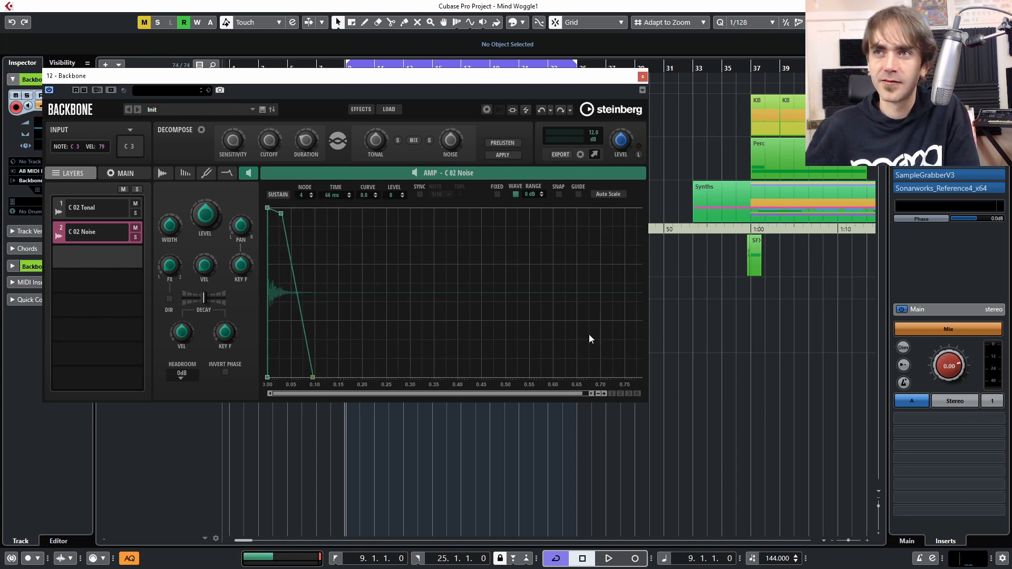
Return from the C 02 Tonal layer's sample page to the layer overview and lower the C 02 Noise amp level to about 5.6 dB.
click(81, 211)
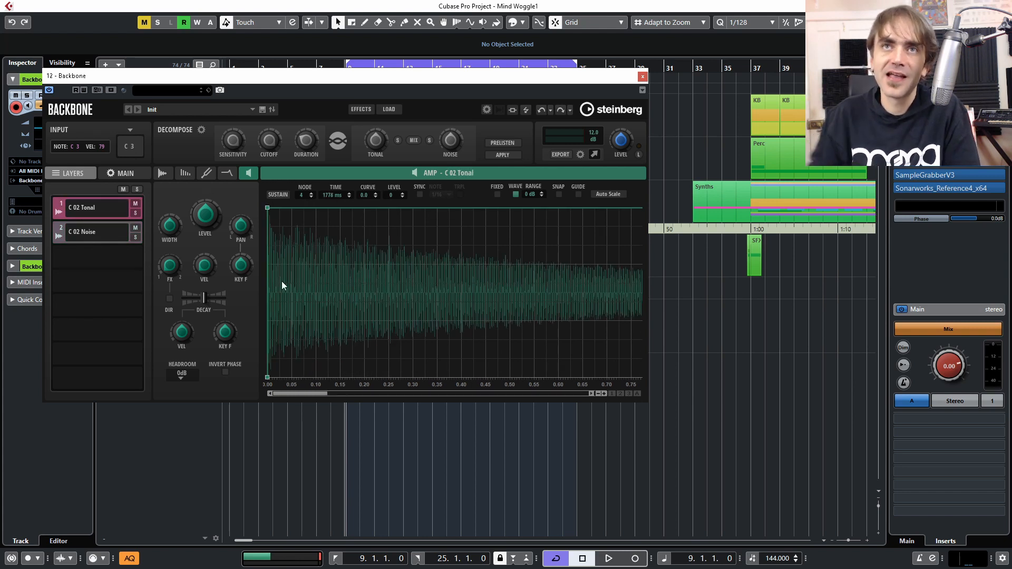
click(159, 175)
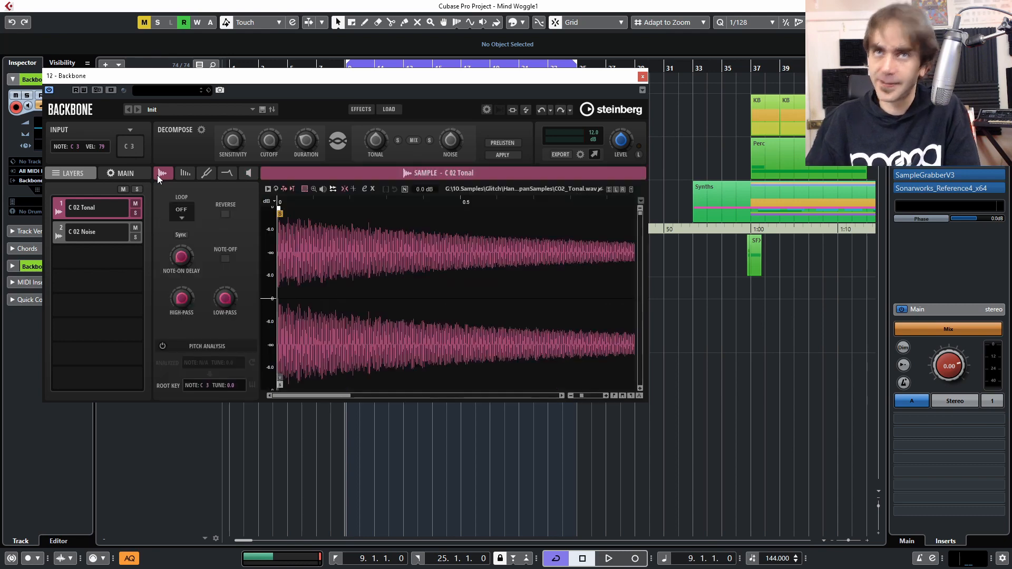
click(509, 173)
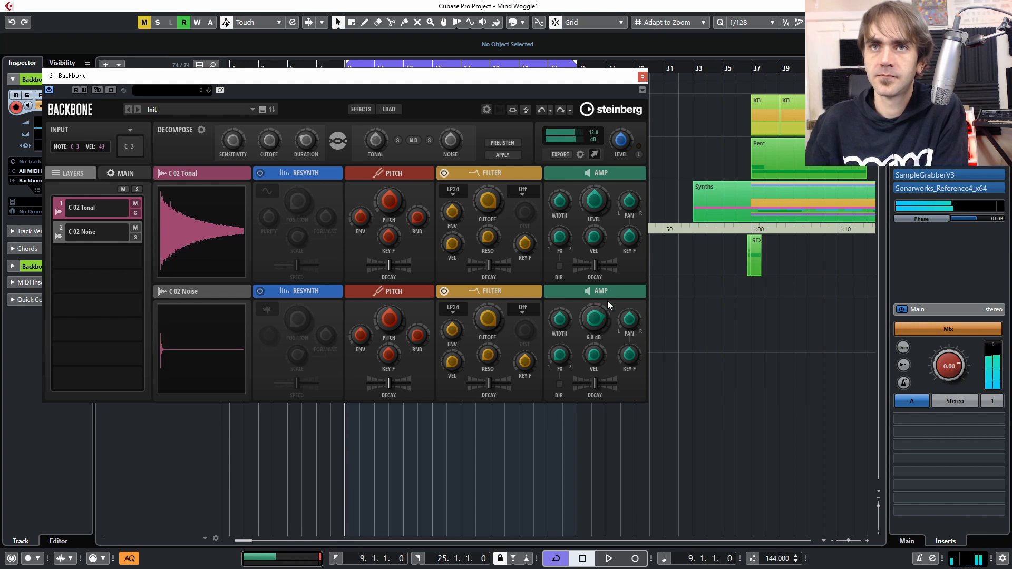
scroll(597, 324, down, 4)
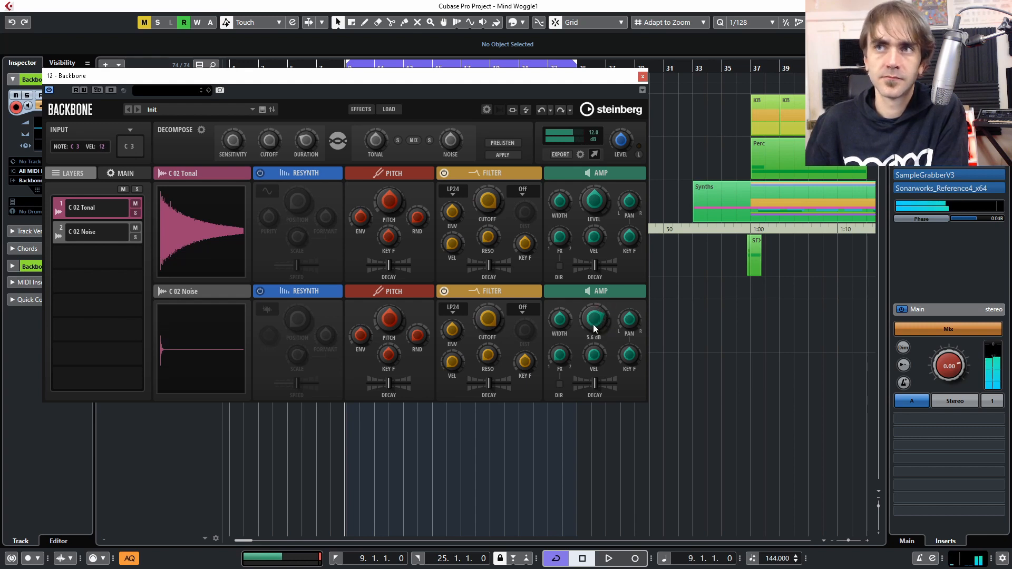
scroll(595, 319, down, 2)
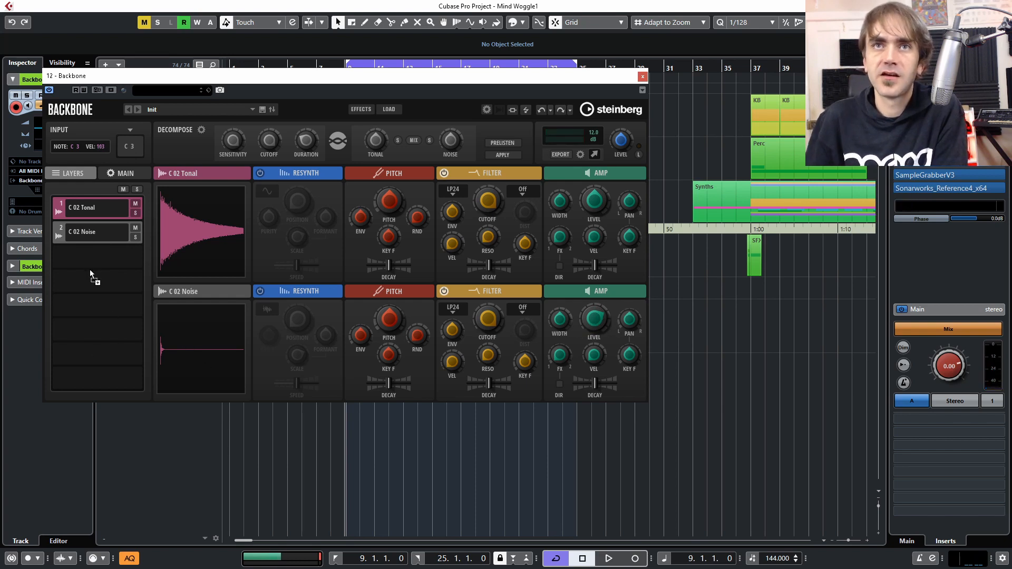
Load the original C 02 sample into layer 4, solo it, and mute it to compare it with the decomposed layers.
drag(90, 269, 84, 280)
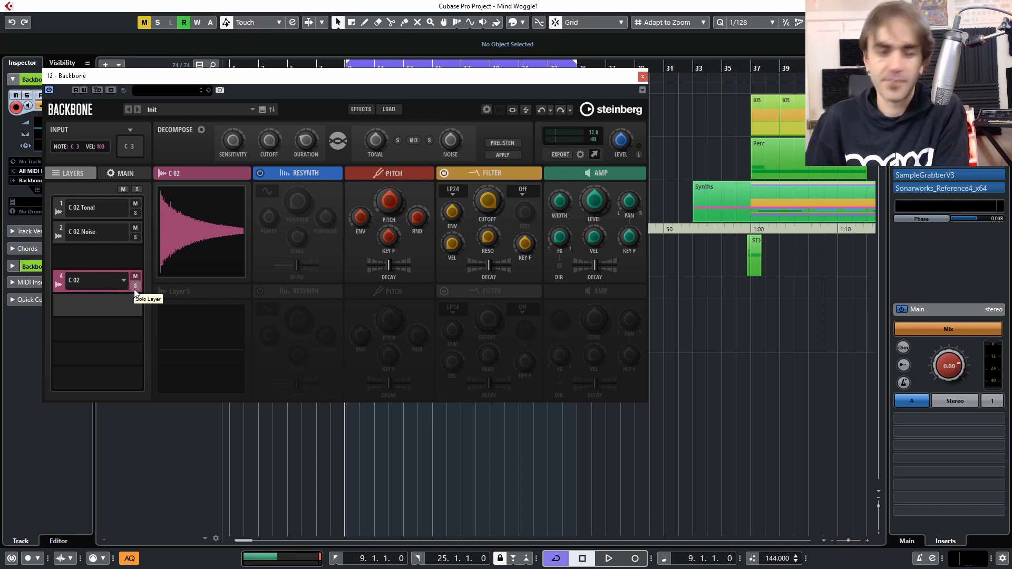
click(135, 286)
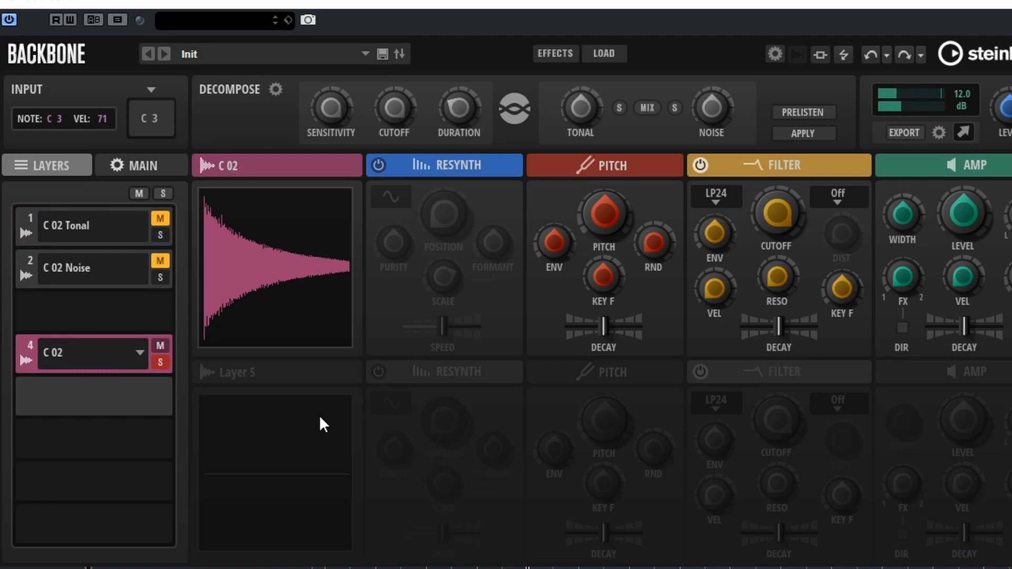
click(161, 349)
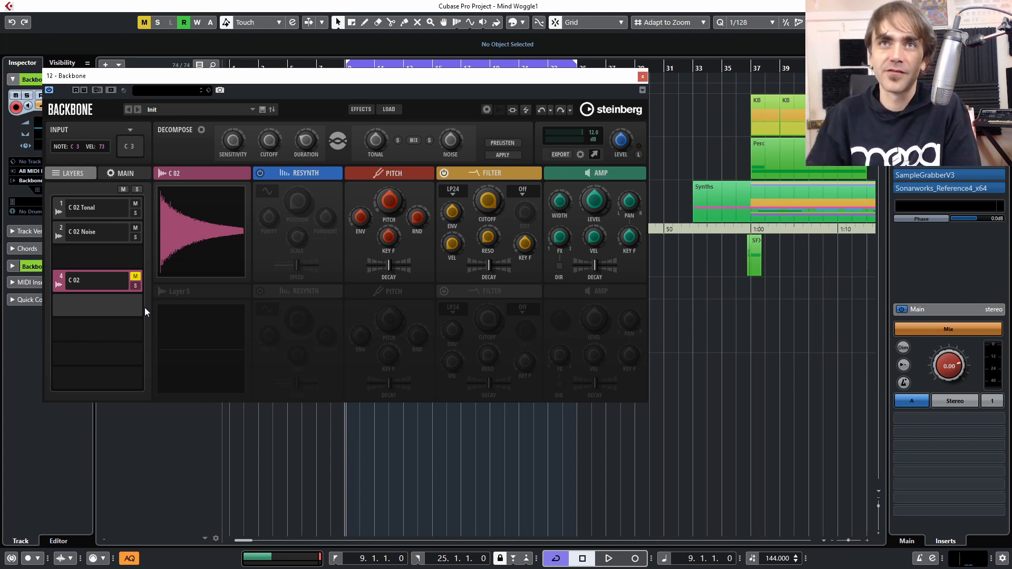
Delete the original C 02 sample from layer 4 and select the C 02 Tonal layer.
click(124, 280)
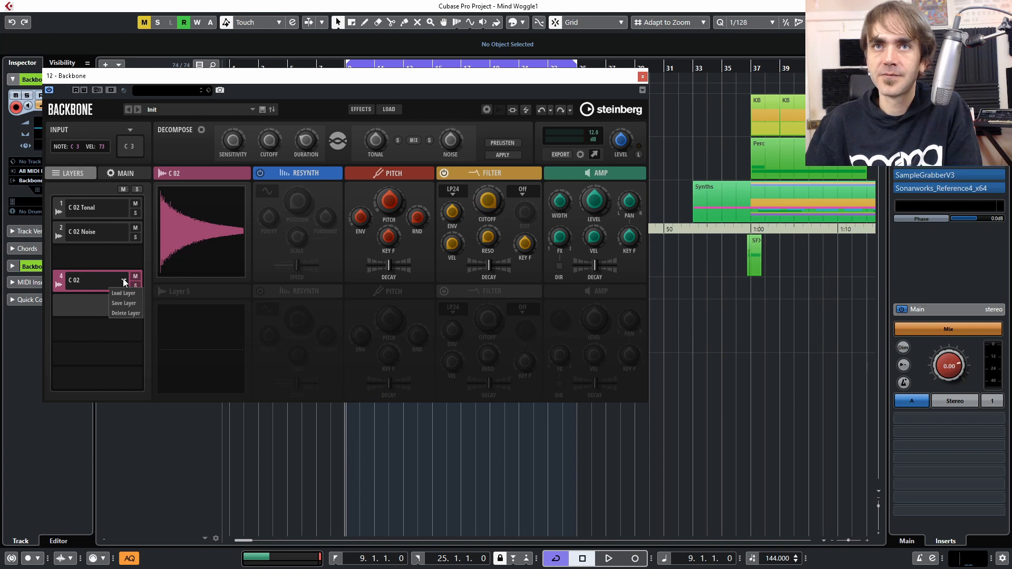
click(126, 313)
click(88, 203)
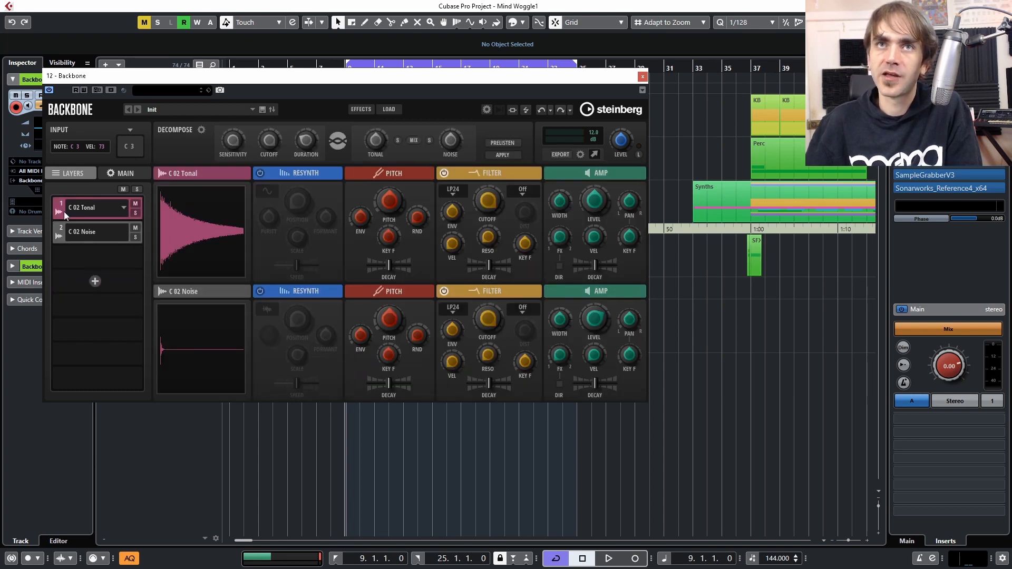
Save the program as a preset named Hand Pan Clean.
click(263, 110)
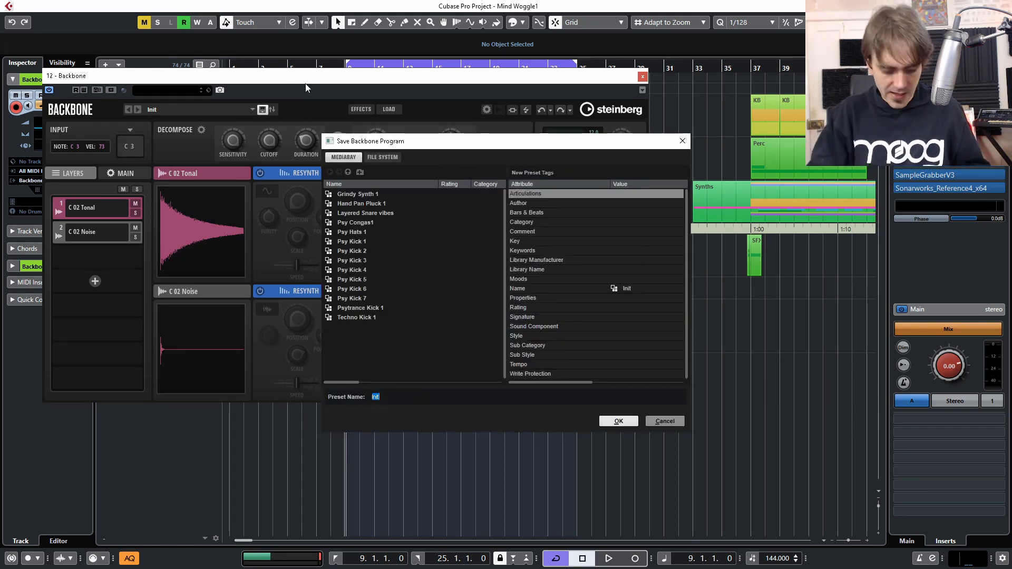
text(Hand Pan Clean)
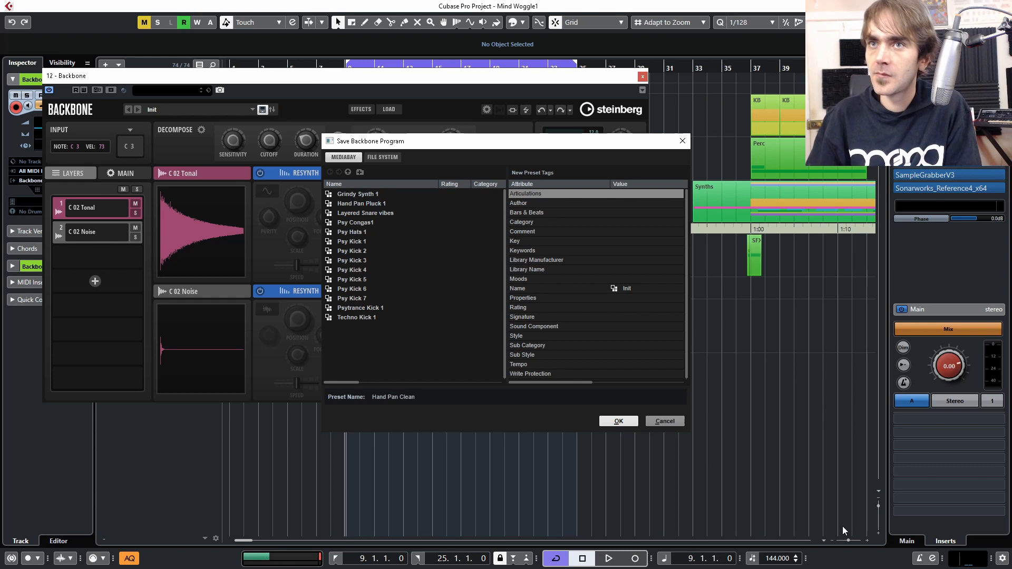
click(611, 421)
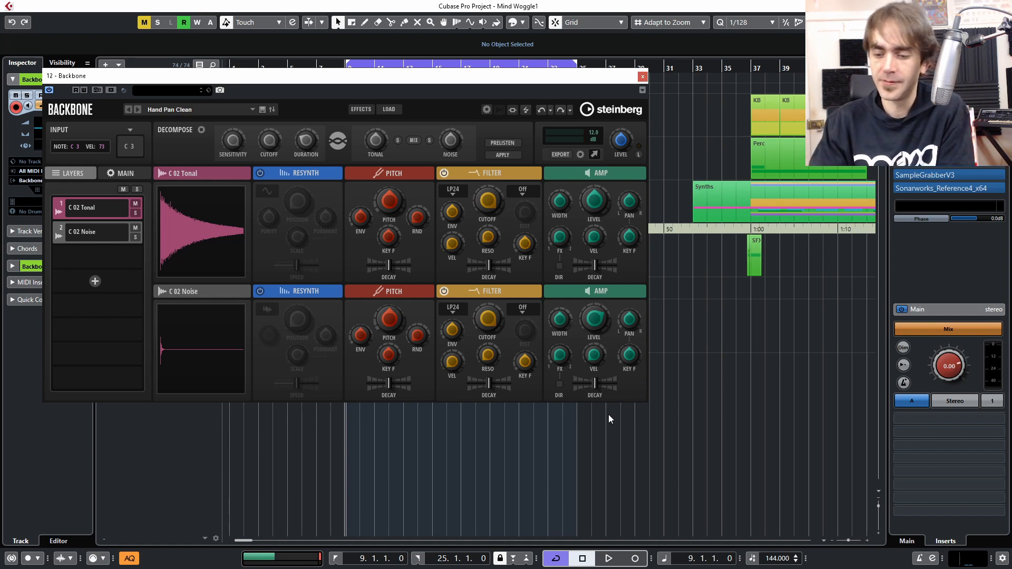
Enable Resynth on the C 02 Tonal layer, solo it, and audition the noise mode before restoring the tonal mode.
click(299, 172)
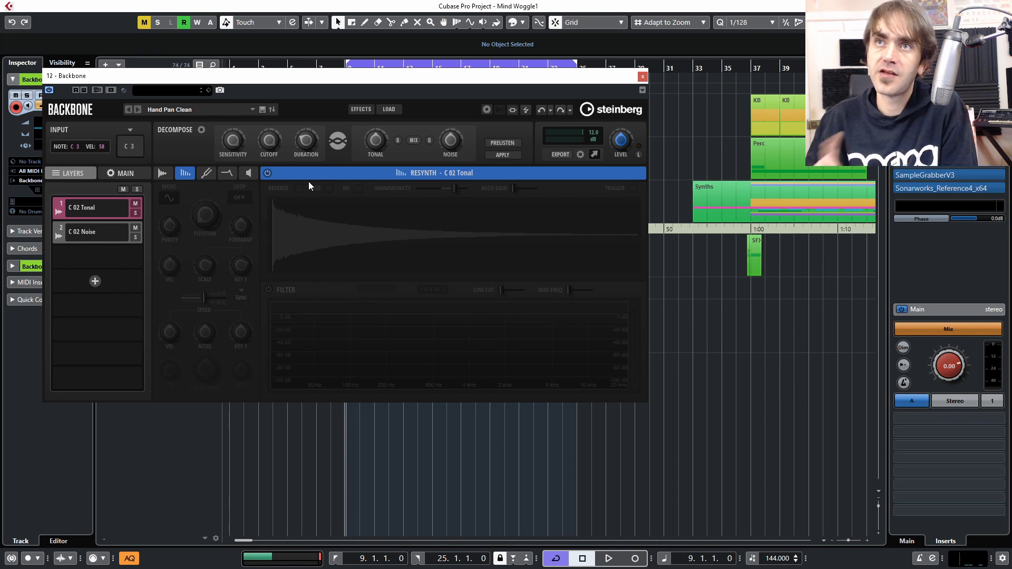
click(267, 173)
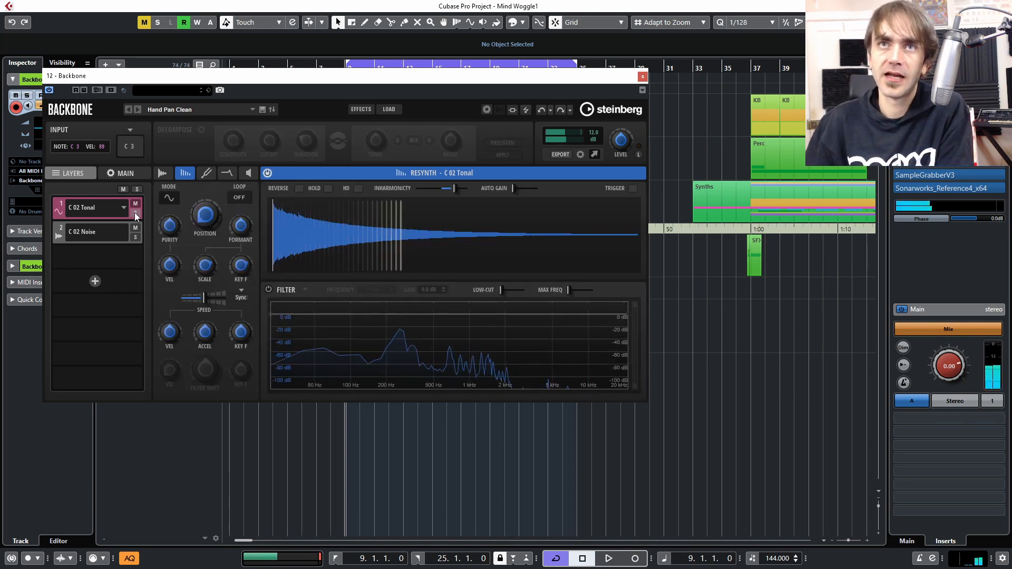
click(136, 214)
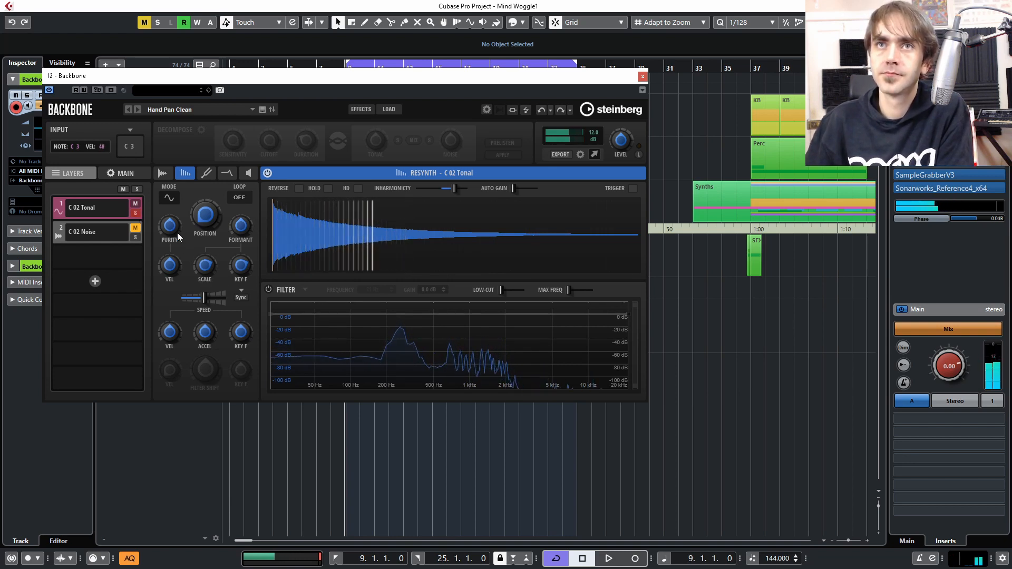
click(175, 202)
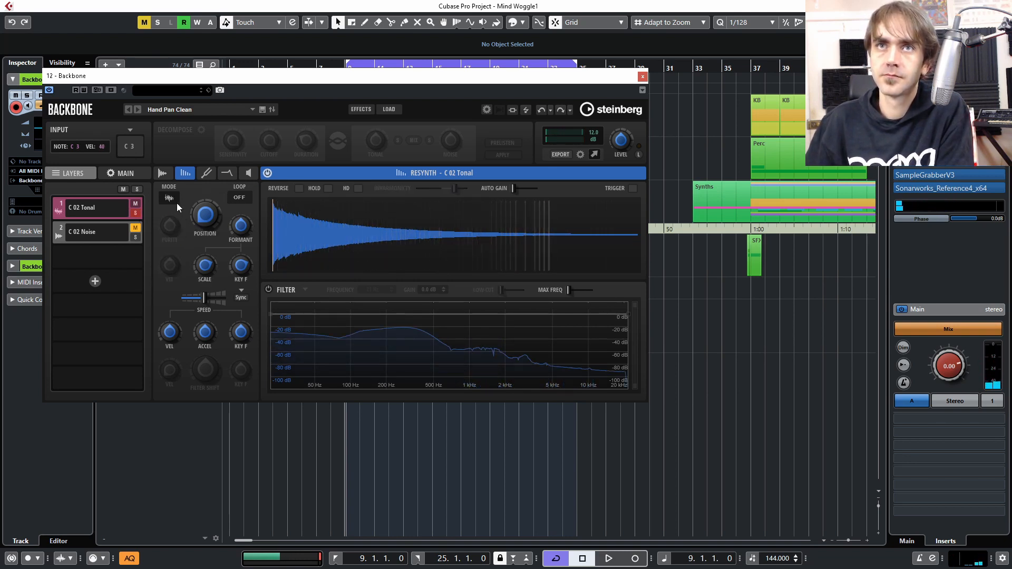
click(174, 198)
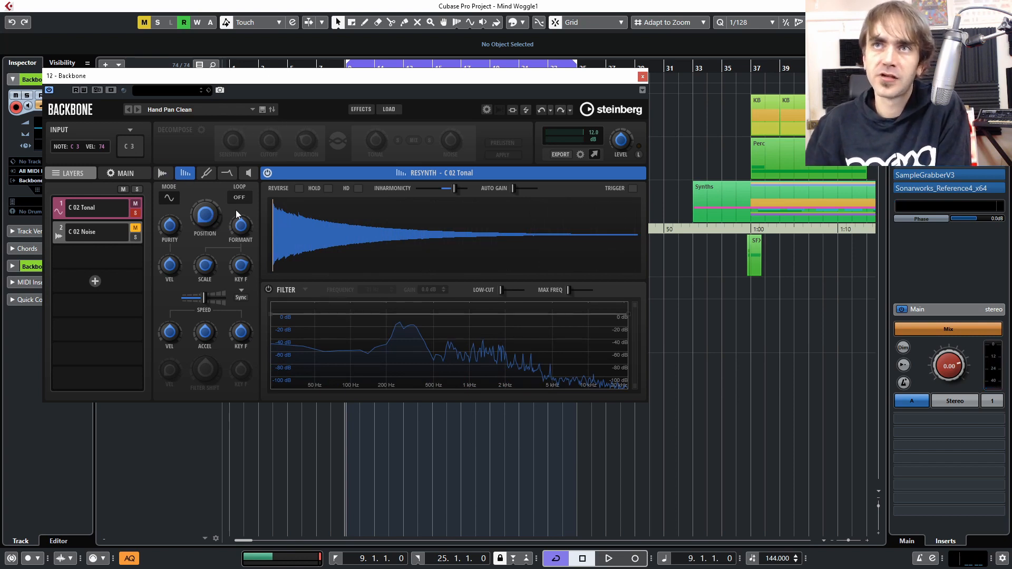
Adjust the C 02 Tonal layer's resynthesis purity and raise its speed to about 288.
mouse_move(171, 227)
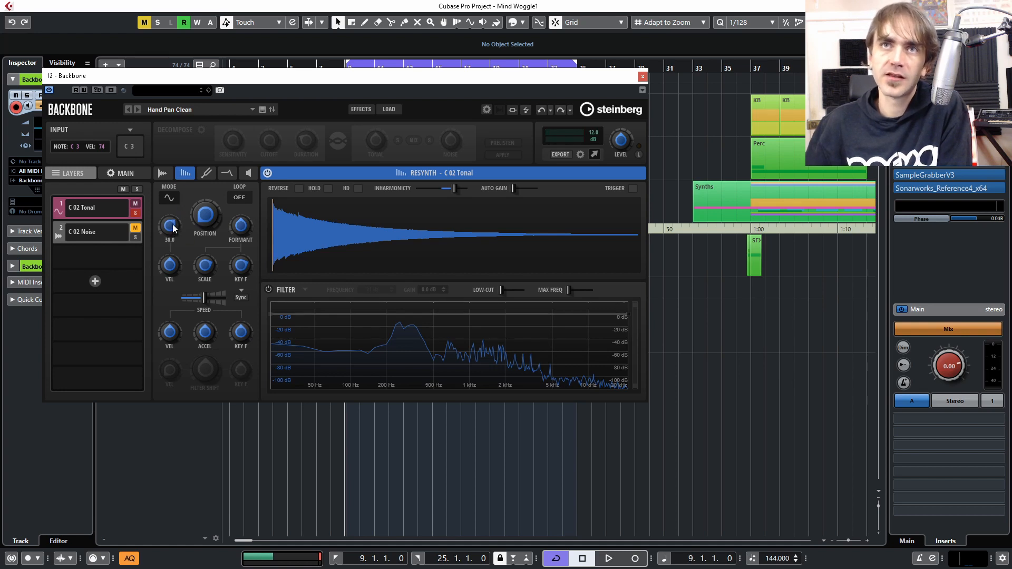
drag(169, 225, 171, 264)
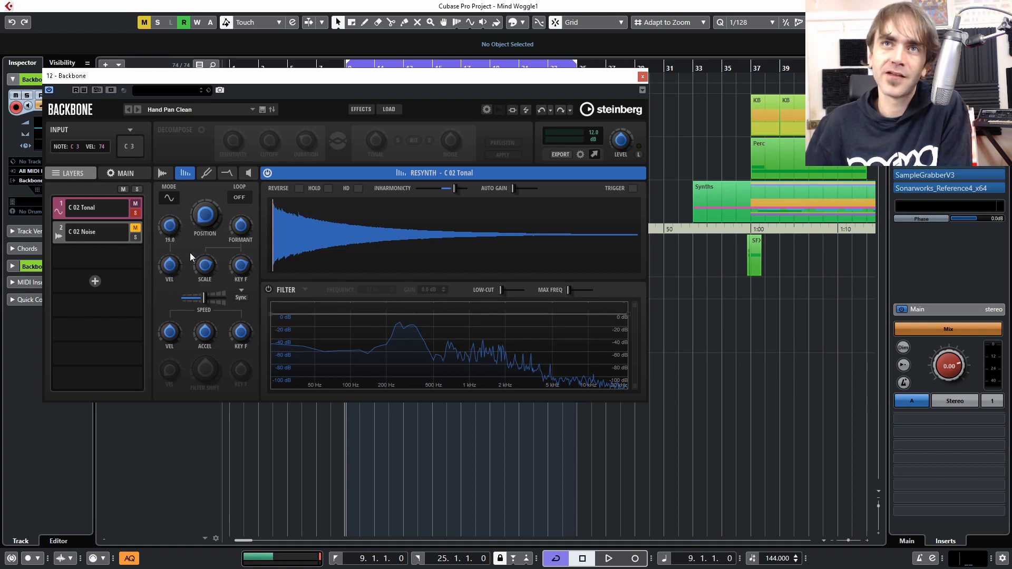
mouse_move(169, 225)
mouse_down()
mouse_move(178, 270)
mouse_move(182, 237)
mouse_move(173, 287)
mouse_move(186, 195)
mouse_move(172, 293)
mouse_move(172, 210)
mouse_move(156, 297)
mouse_move(172, 214)
mouse_up()
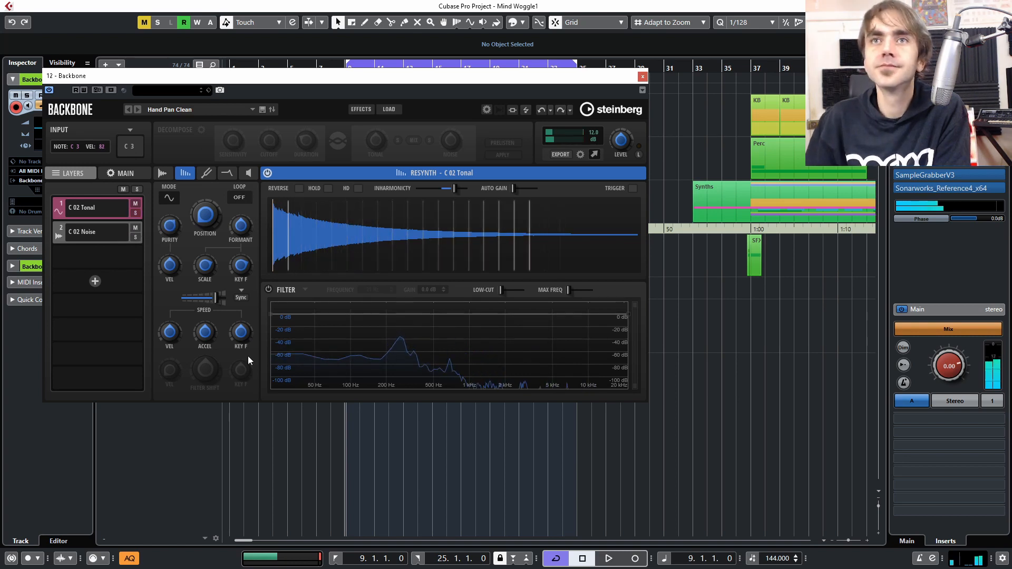
mouse_move(203, 298)
mouse_down()
mouse_move(226, 298)
mouse_move(215, 301)
mouse_up()
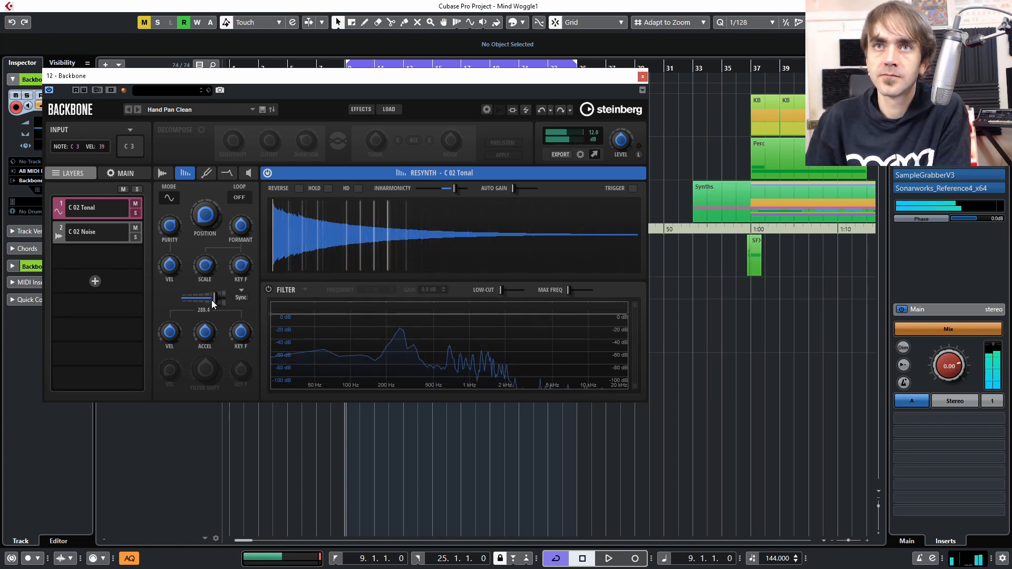
Lower the C 02 Noise layer's amp level slightly and show the effects section with the reverb.
click(90, 229)
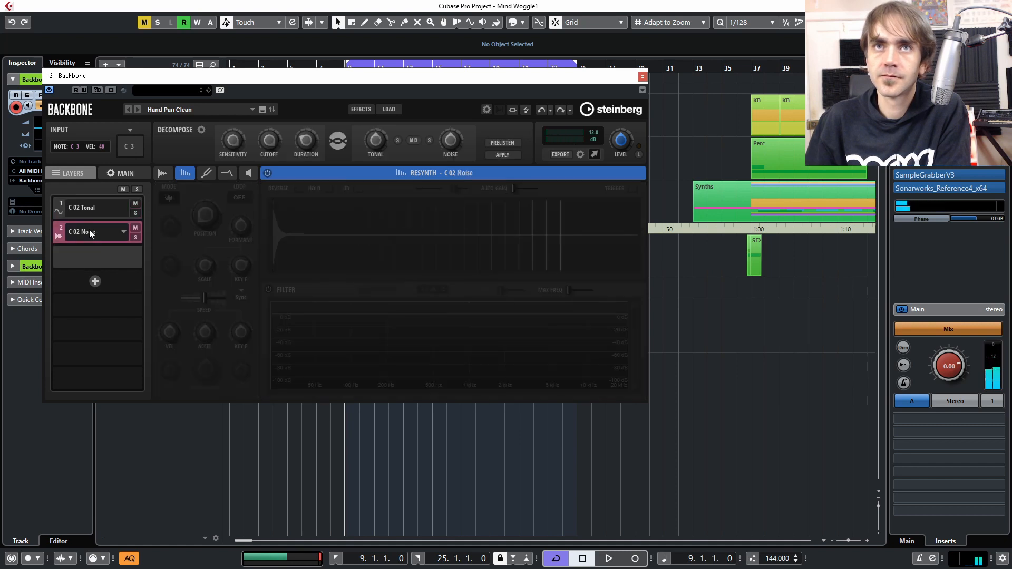
click(248, 173)
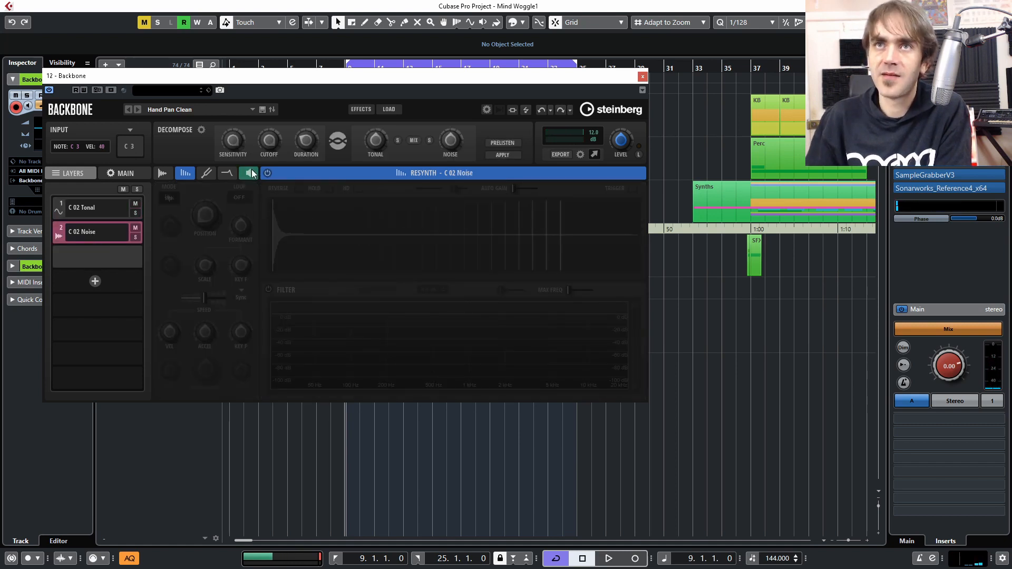
drag(200, 212, 198, 222)
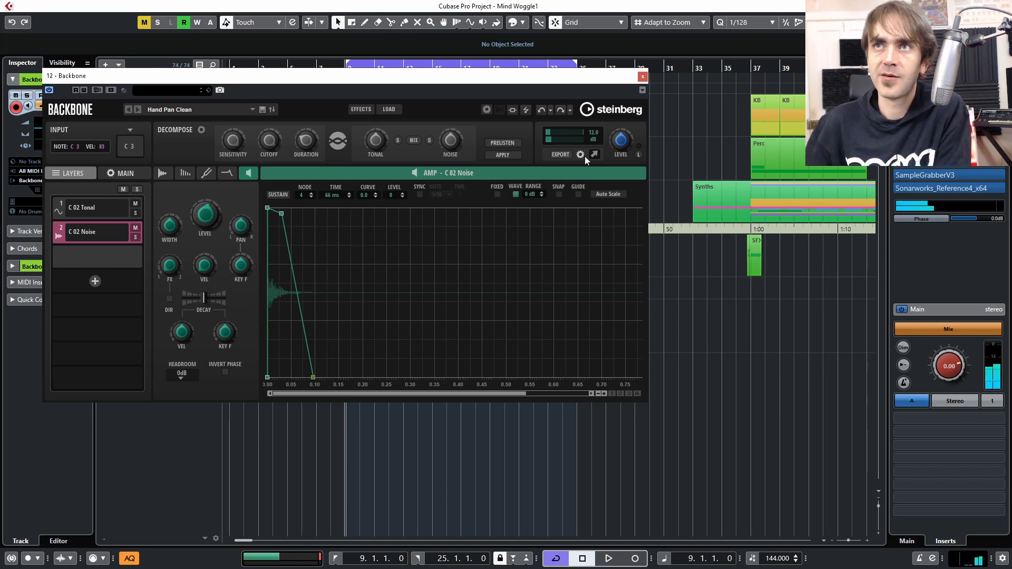
click(360, 109)
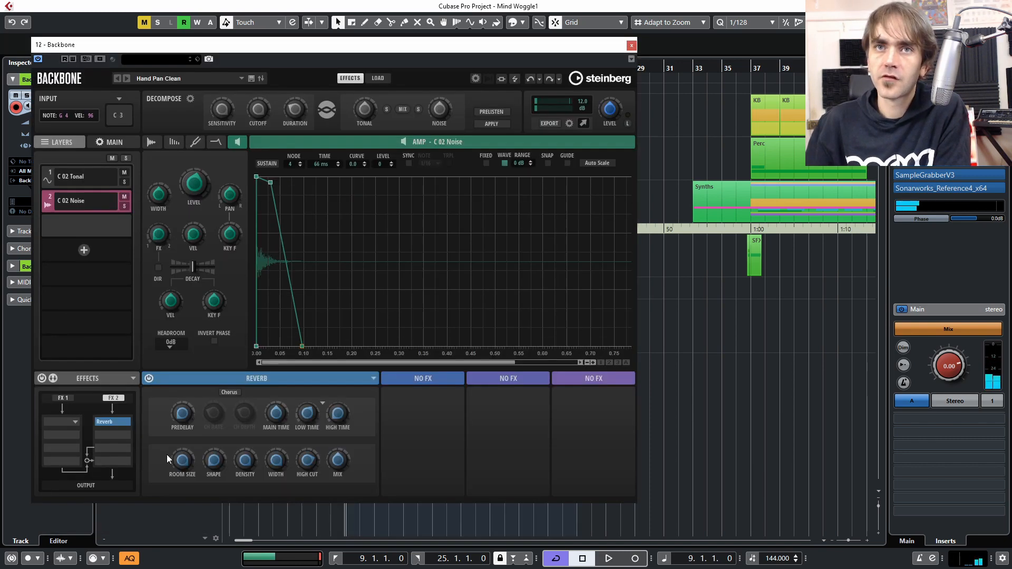
click(72, 181)
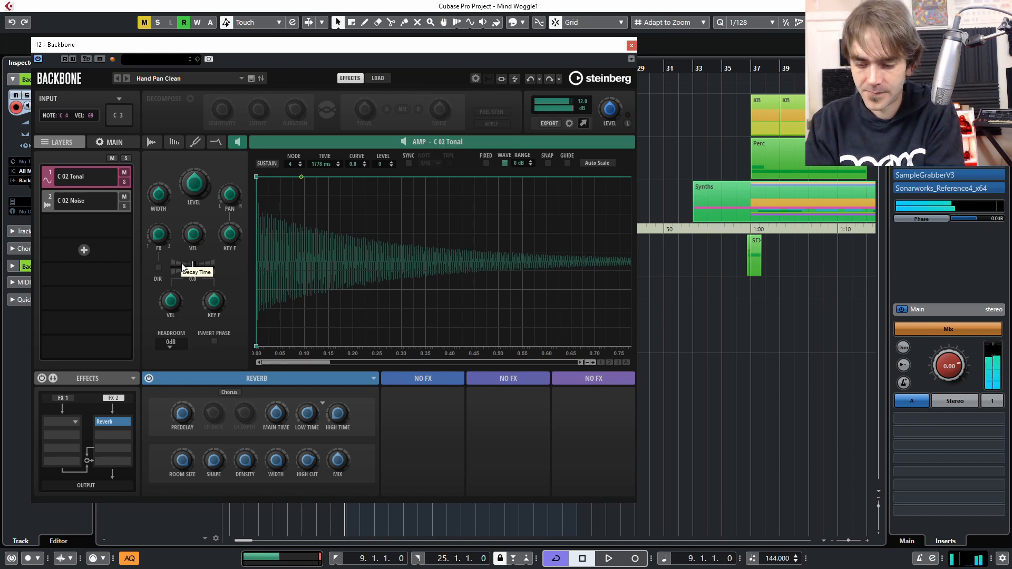
click(179, 147)
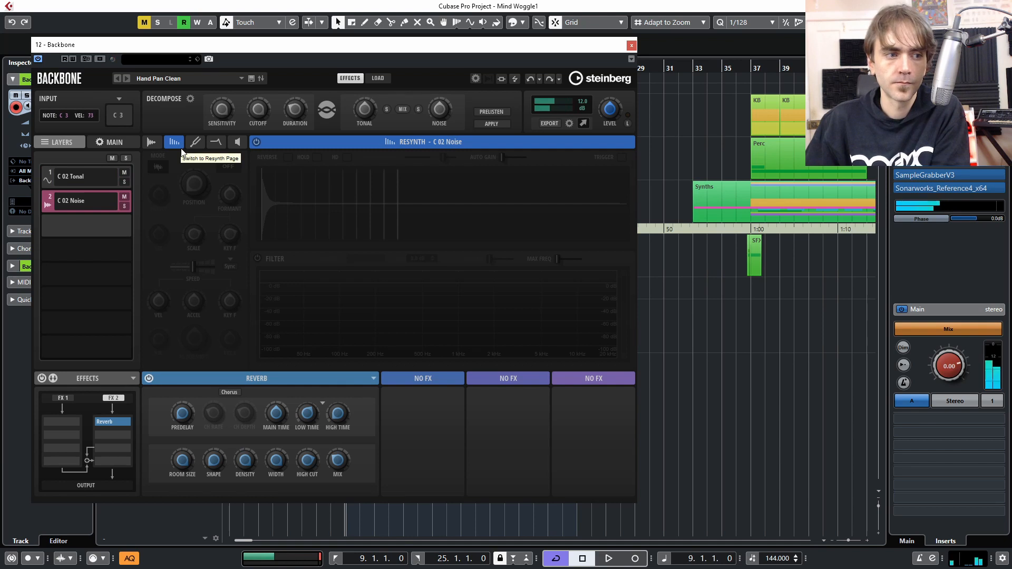
click(195, 142)
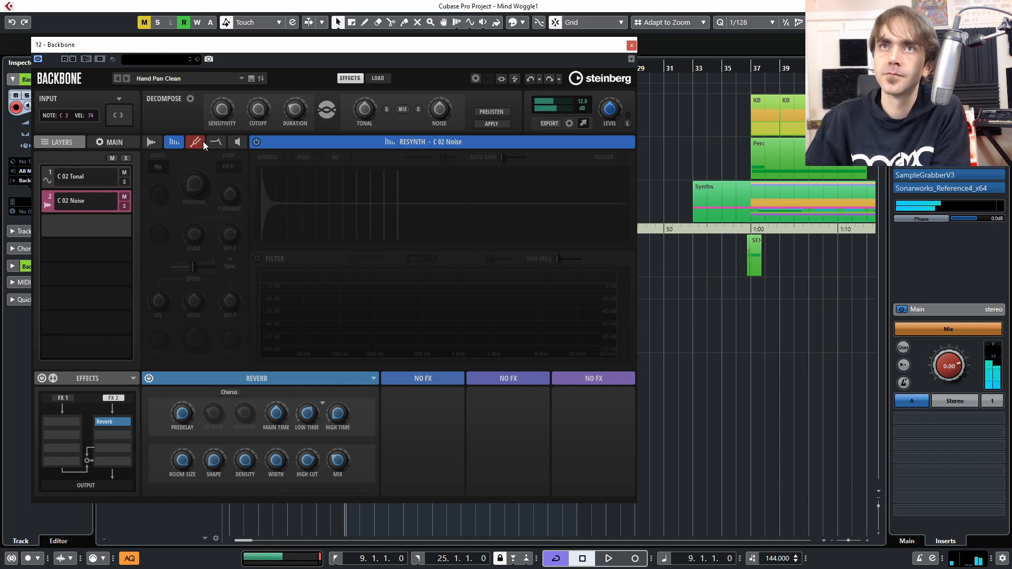
click(175, 144)
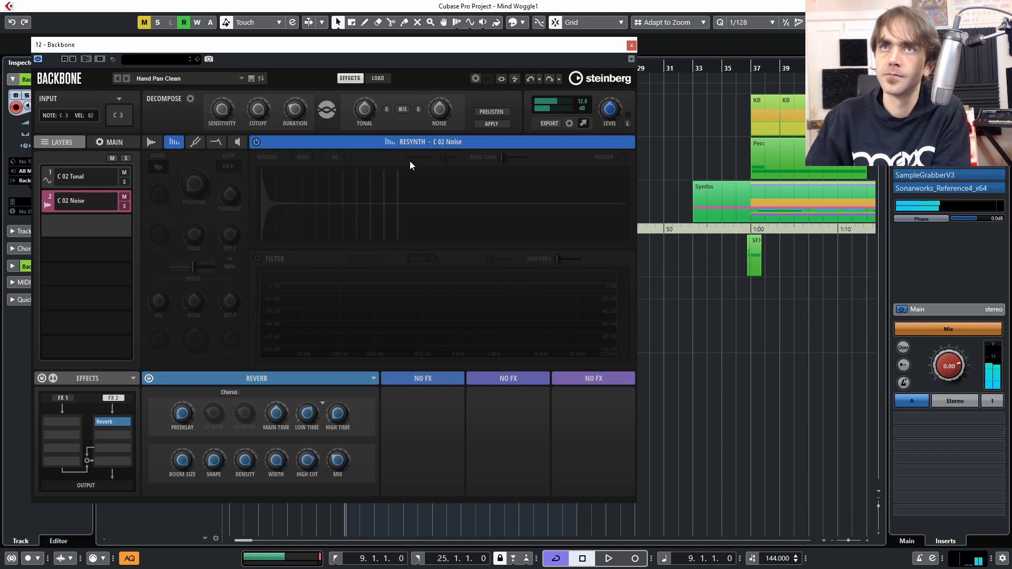
click(422, 144)
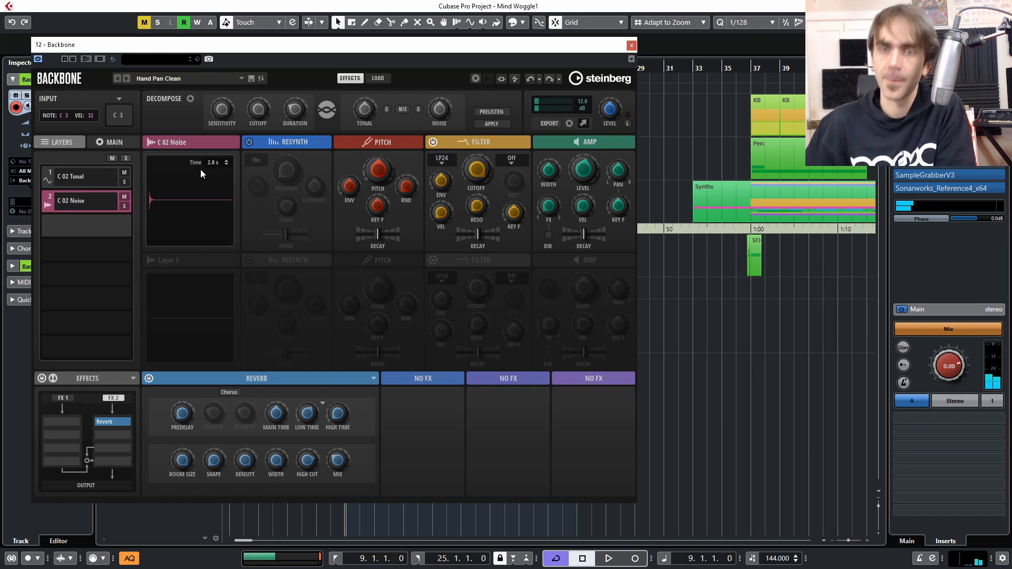
Enable Resynth on the C 02 Noise layer and adjust its resynthesis speed.
click(290, 142)
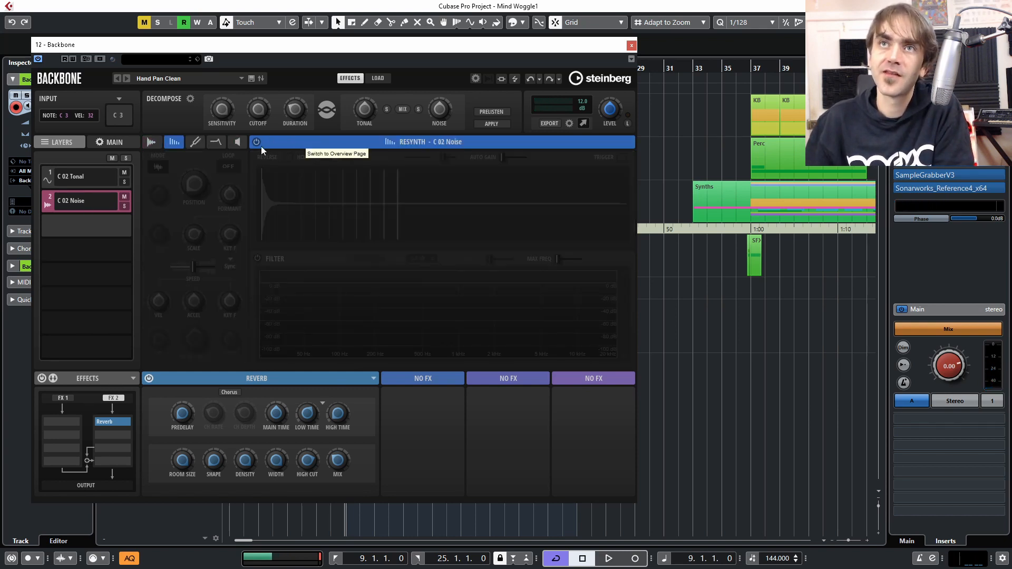
click(257, 142)
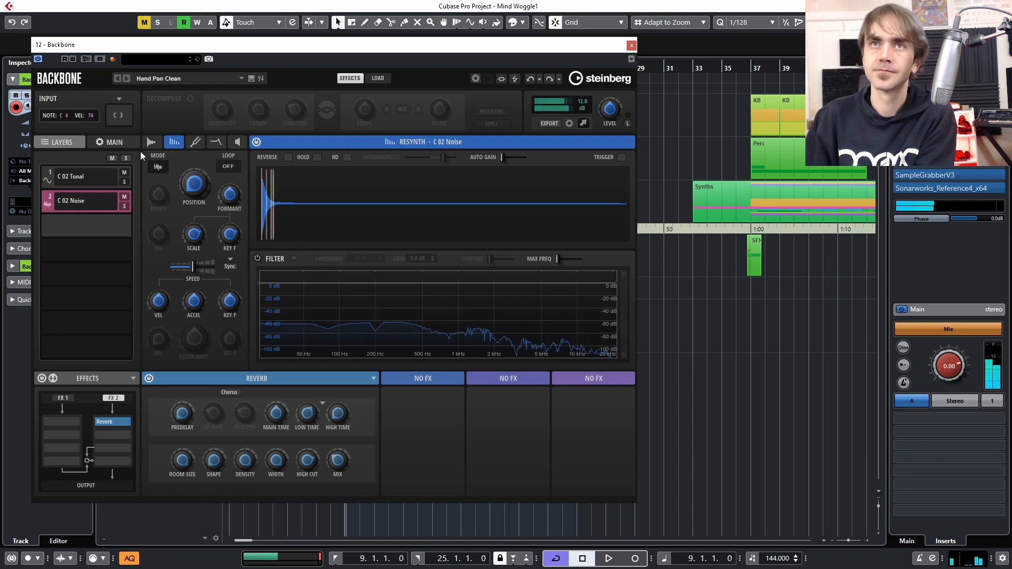
mouse_move(168, 274)
mouse_down()
mouse_move(217, 271)
mouse_move(187, 266)
mouse_up()
Lengthen the C 02 Noise layer's amp envelope by moving node 3 to about 96 ms at 95% level.
click(238, 142)
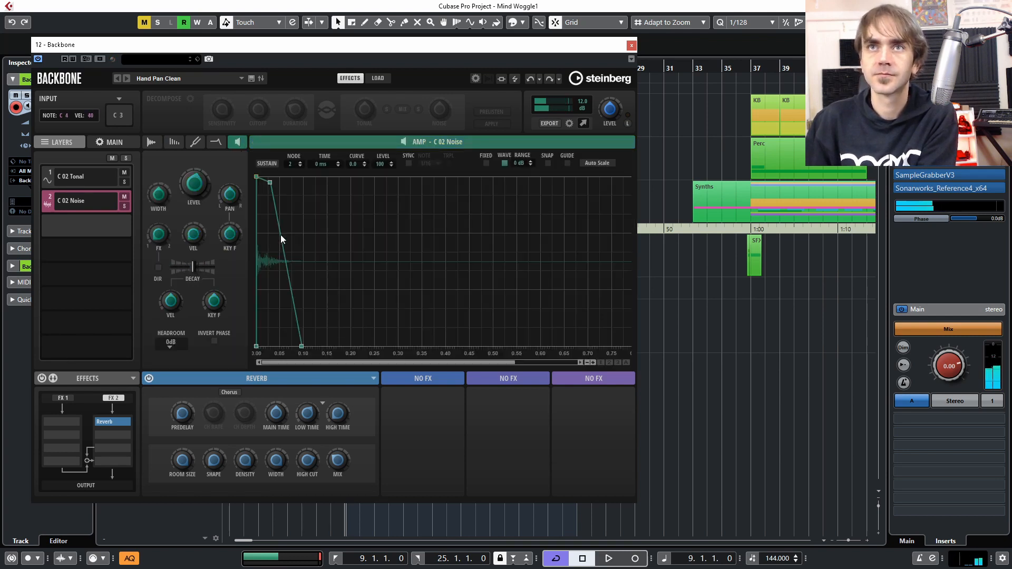
drag(269, 184, 302, 185)
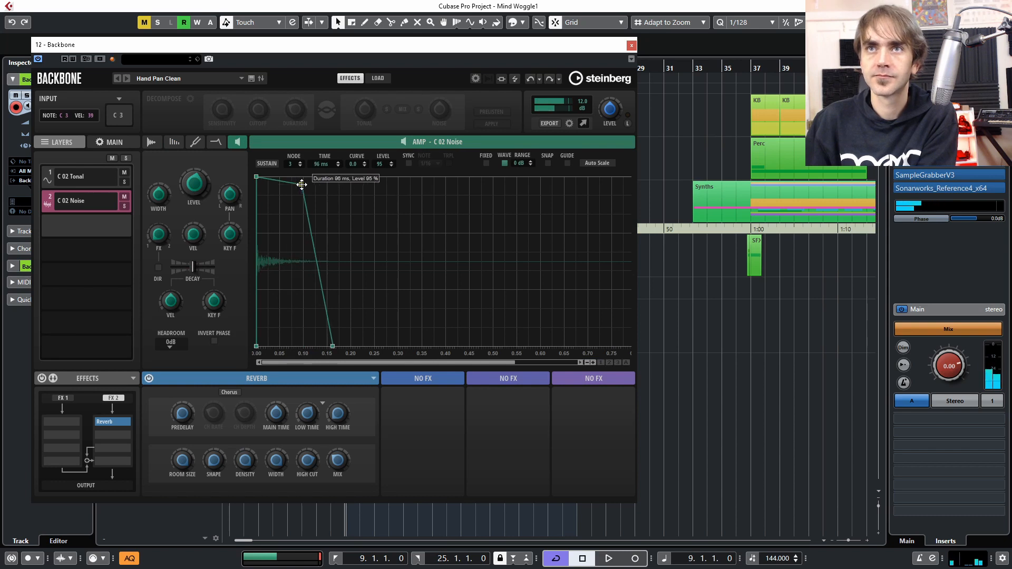
Extend the C 02 Noise layer's amp envelope release by setting node 4's time to about 150 ms.
drag(328, 346, 372, 344)
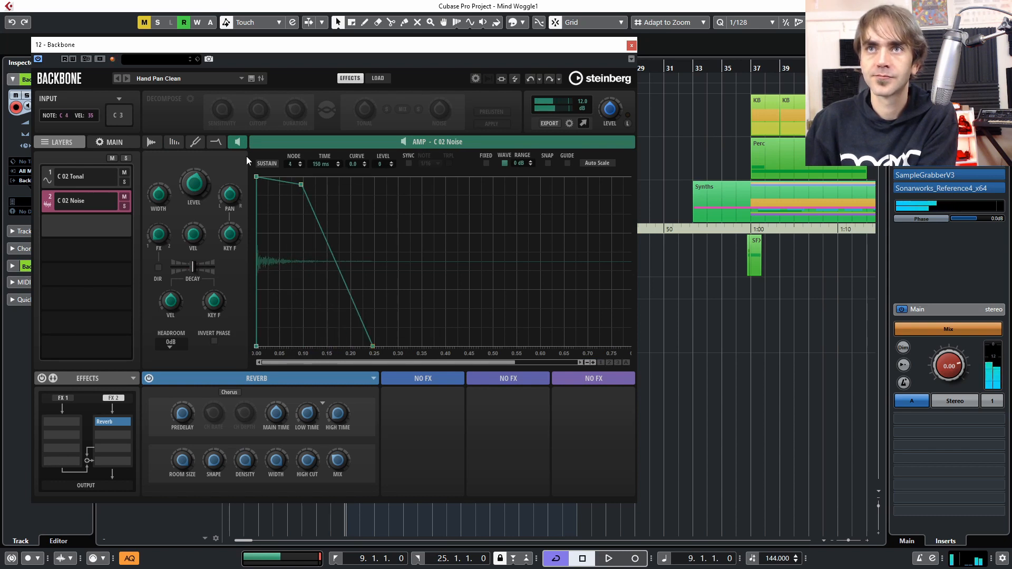
click(174, 142)
click(237, 142)
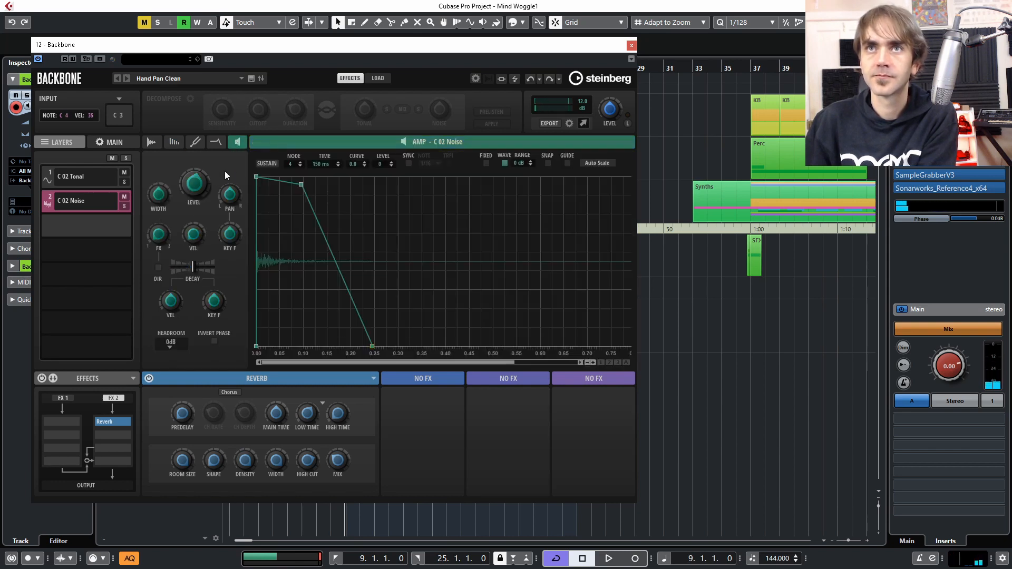
Fine-tune the C 02 Noise layer's resynthesis speed and raise its formant to about 22.
click(175, 143)
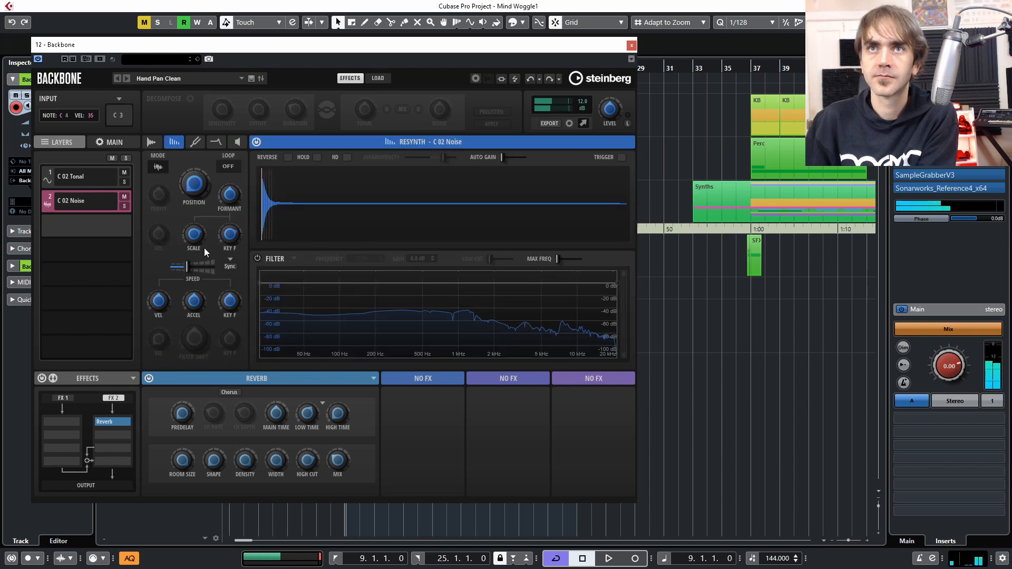
drag(213, 263, 188, 263)
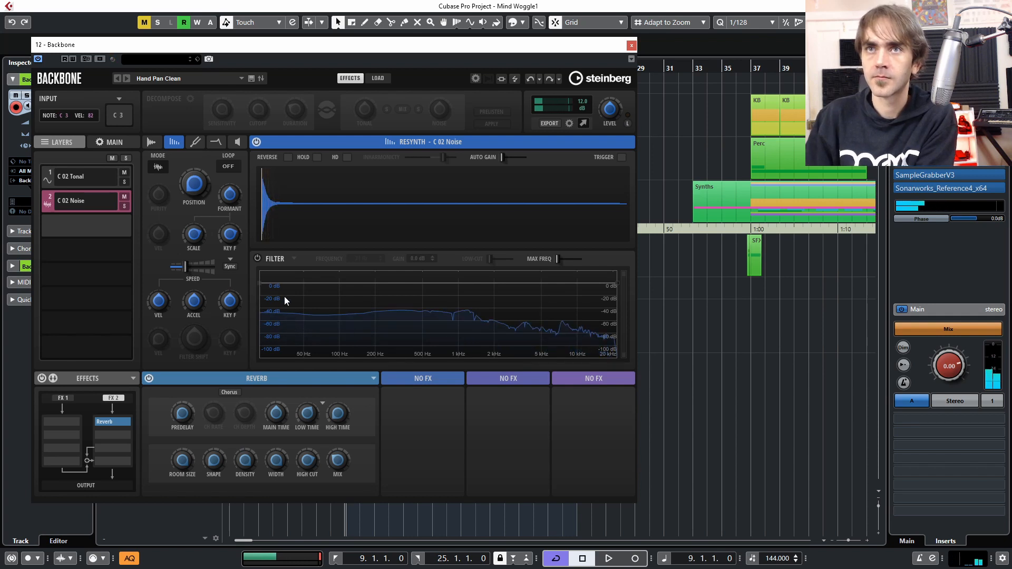
click(257, 258)
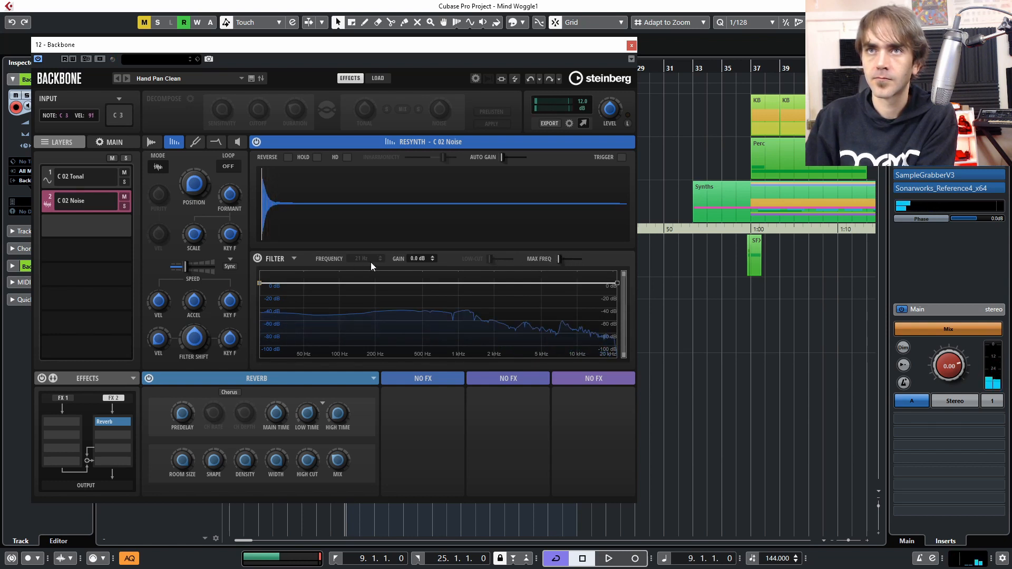
click(257, 258)
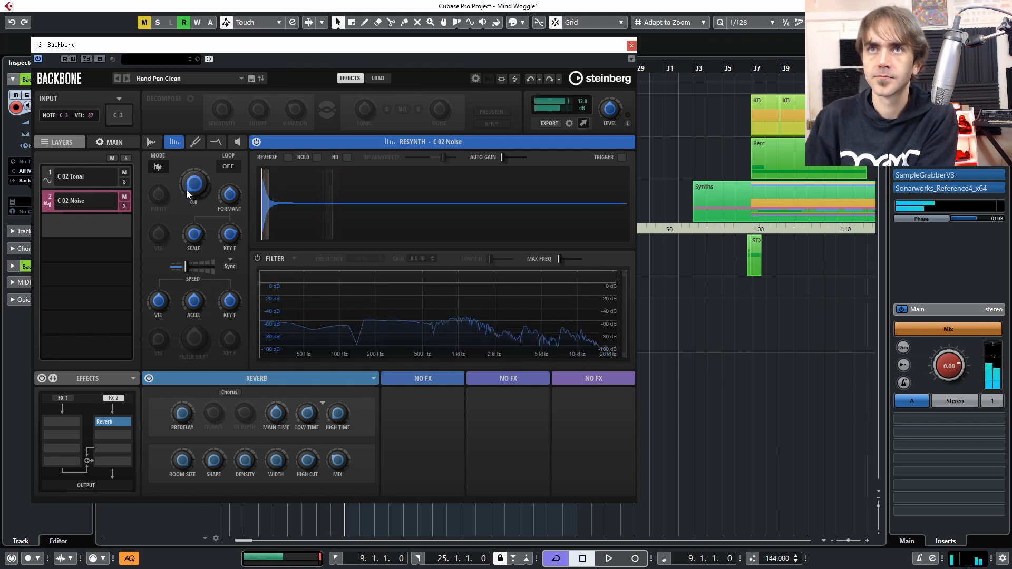
drag(185, 189, 194, 185)
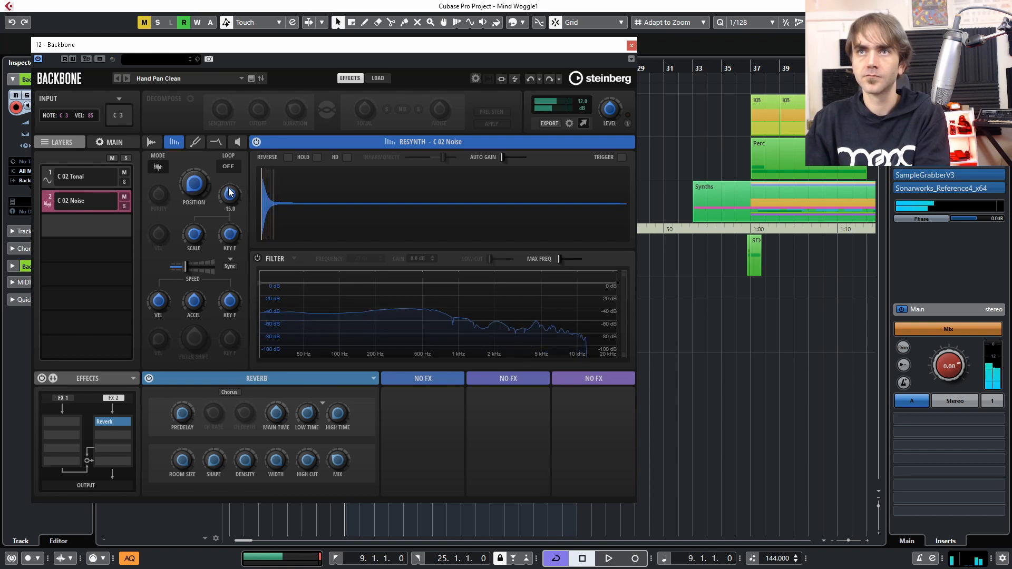
mouse_move(230, 193)
mouse_down()
mouse_move(236, 208)
mouse_move(245, 190)
mouse_up()
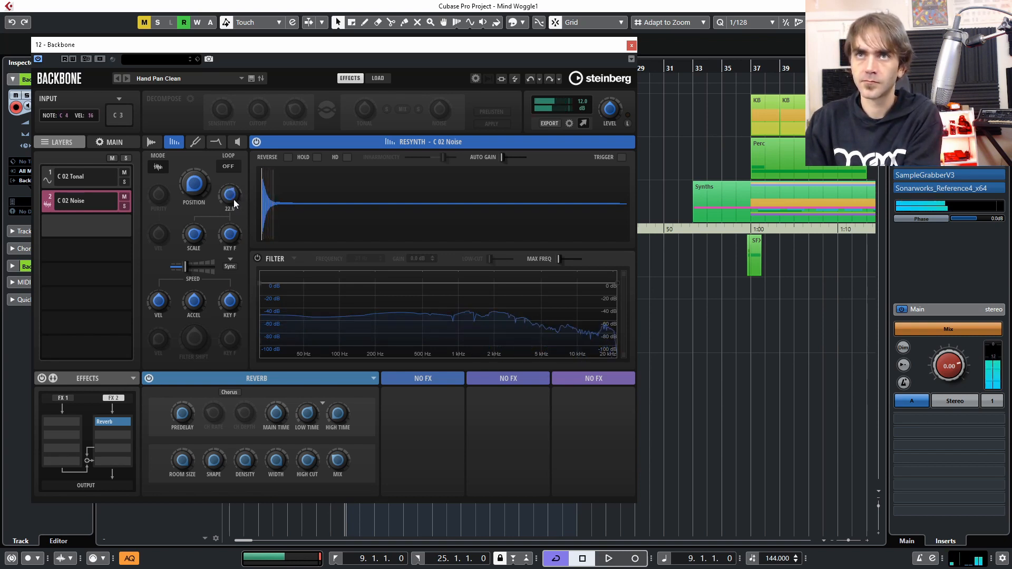
Soften the C 02 Noise layer's amp attack by moving envelope node 2 to about 84 ms at 100% level.
click(235, 142)
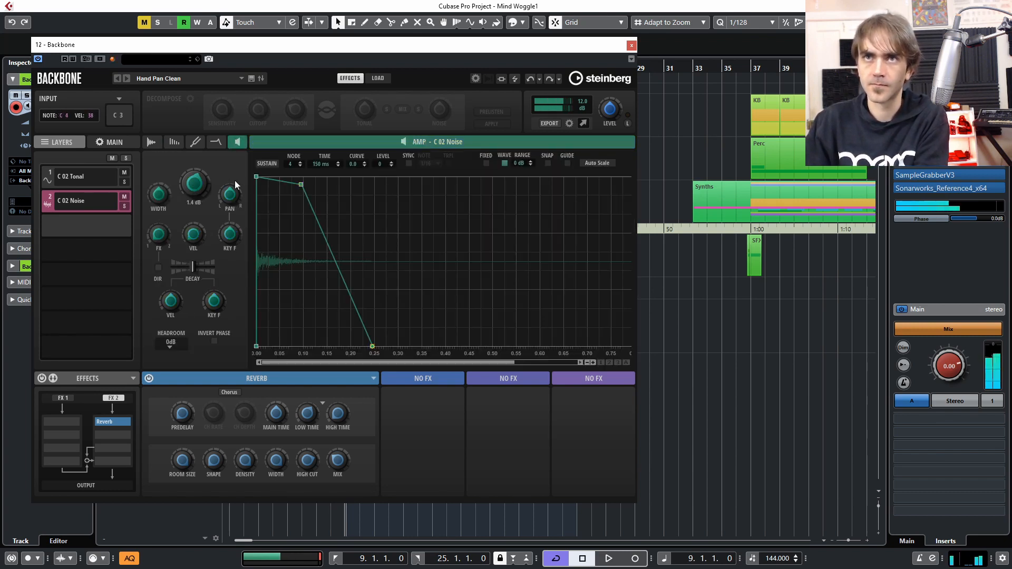
drag(255, 175, 261, 177)
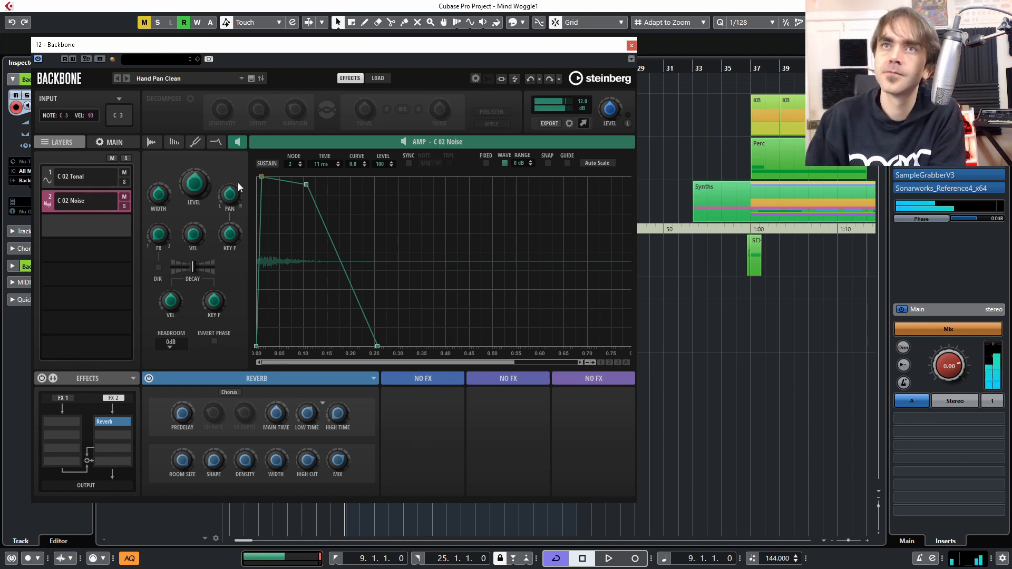
drag(261, 178, 295, 171)
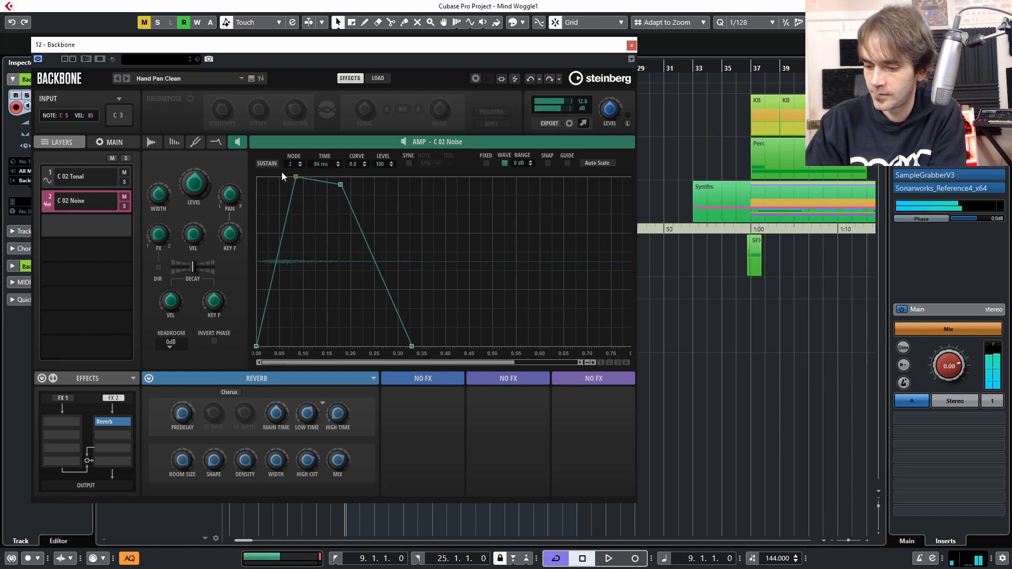
Save the current Backbone program as a preset named Pipes 1.
click(251, 78)
text(Pipes 1)
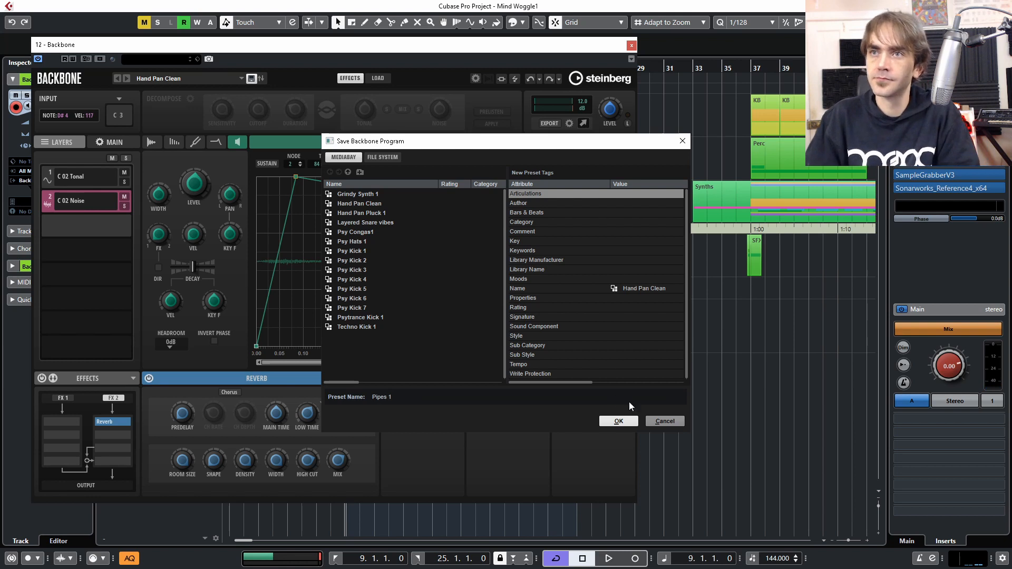
click(619, 421)
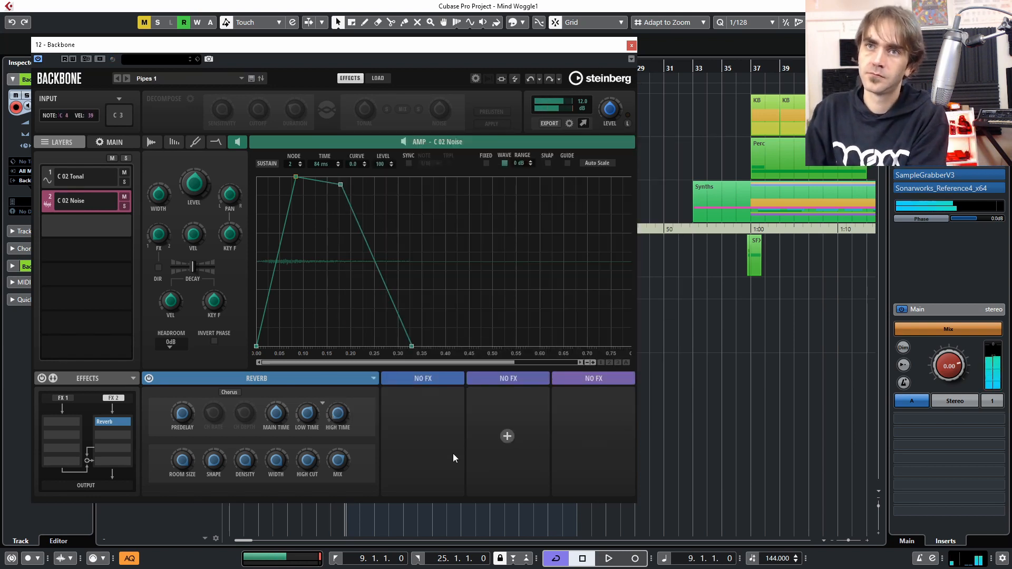
Lengthen the C 02 Tonal layer's amp attack to about 0.3 s and bend it into a slowly rising curve starting from zero level.
click(85, 179)
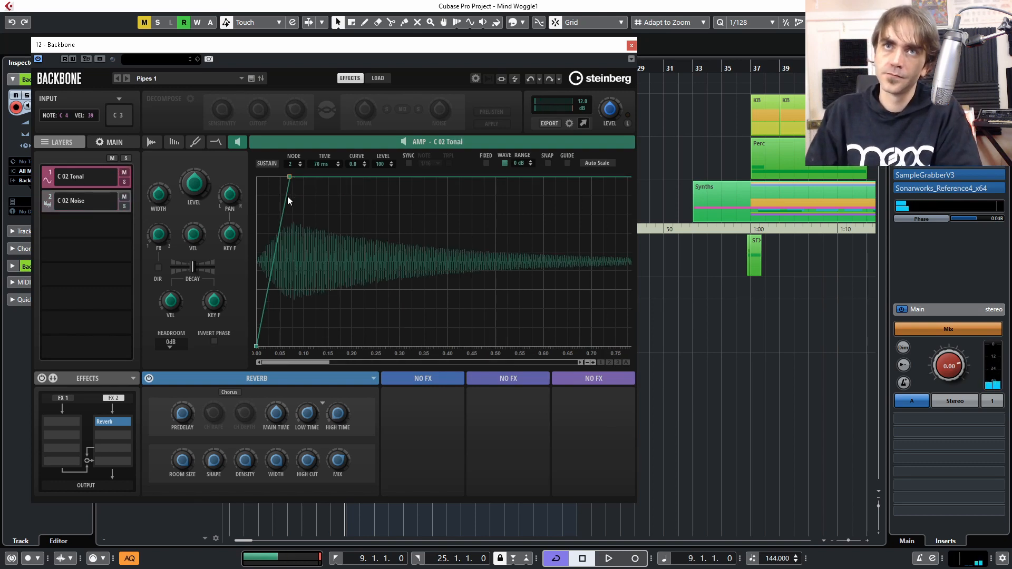
drag(294, 177, 402, 177)
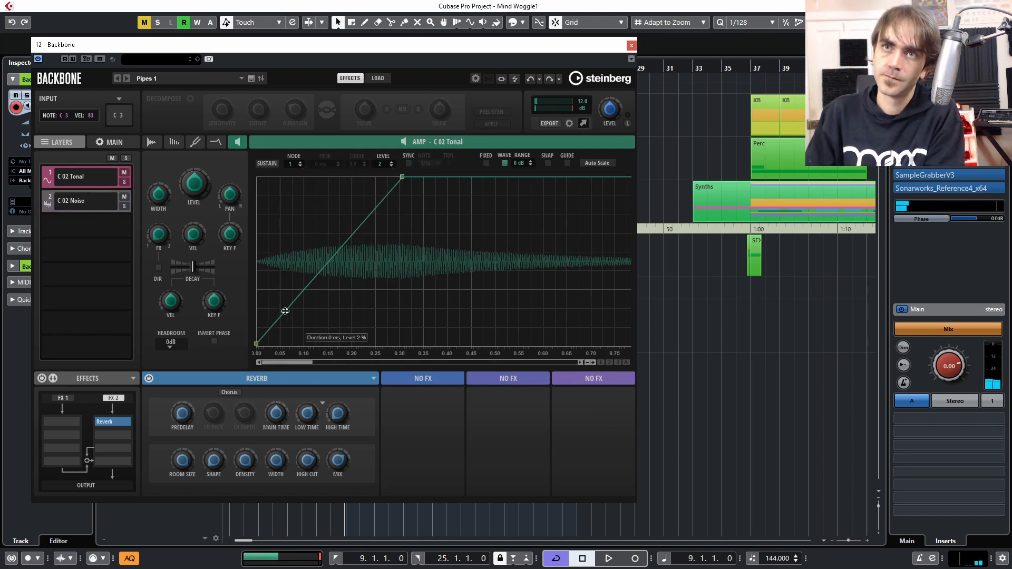
drag(284, 311, 316, 331)
drag(256, 343, 256, 349)
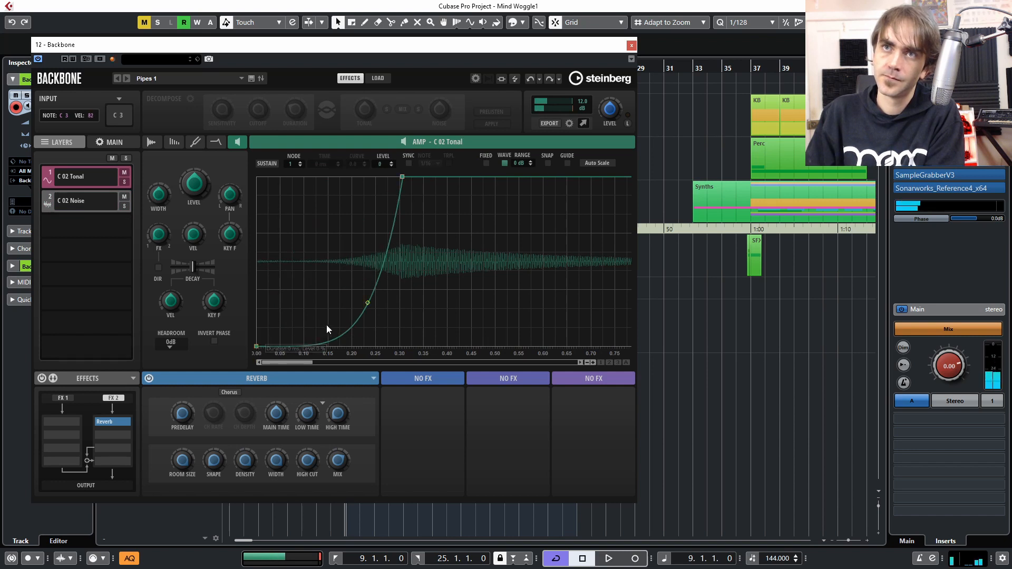
drag(338, 331, 370, 333)
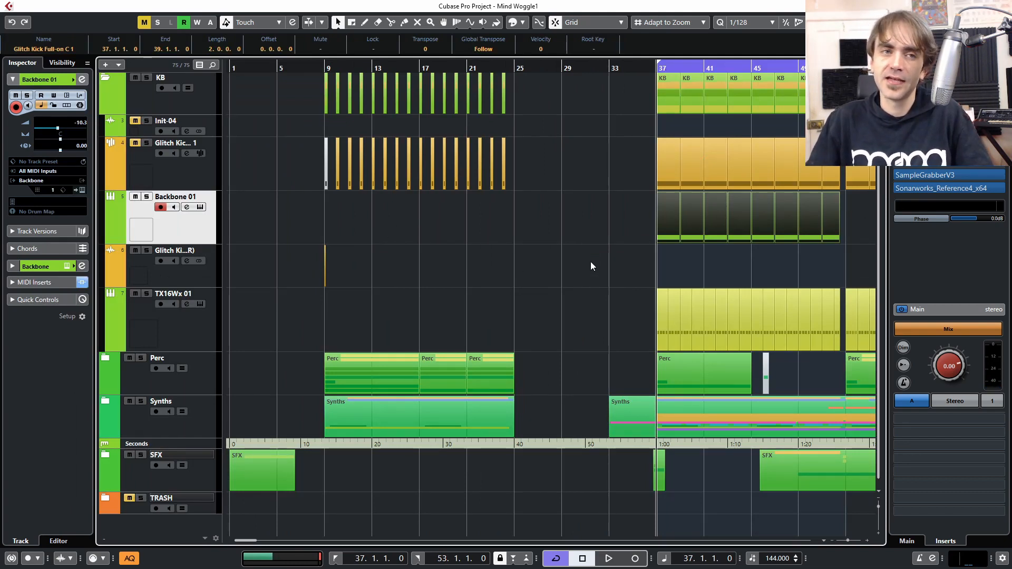
Move the short Glitch Kick audio event from bar 9 to position 36.4.1.0, just before bar 37.
click(326, 274)
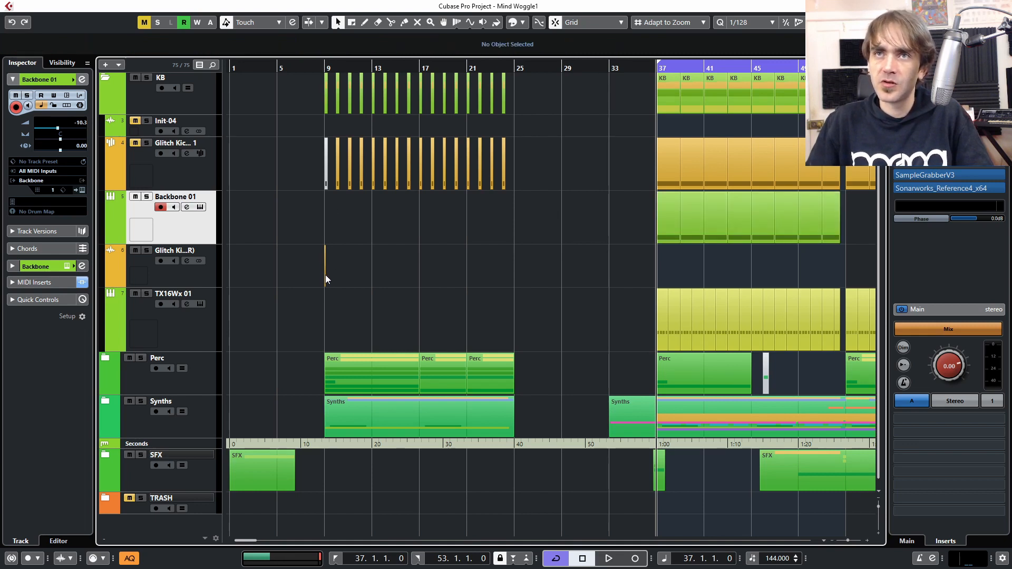
drag(326, 278, 645, 266)
scroll(628, 270, up, 5)
scroll(686, 279, up, 6)
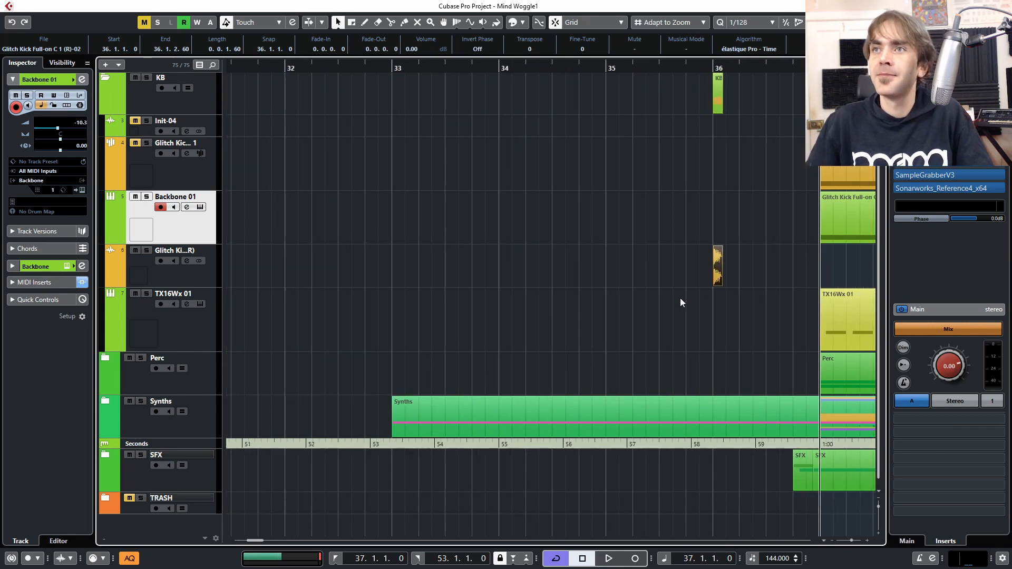
scroll(680, 303, right, 4)
drag(459, 273, 539, 273)
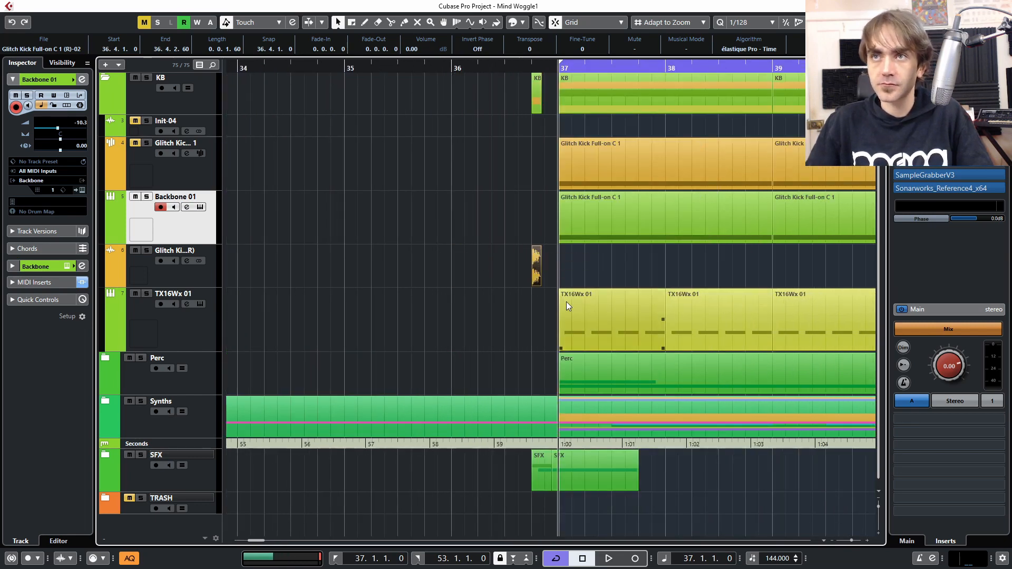
Examine the Glitch Kick audio event's waveform up close and its place among the surrounding arrangement.
scroll(537, 263, up, 10)
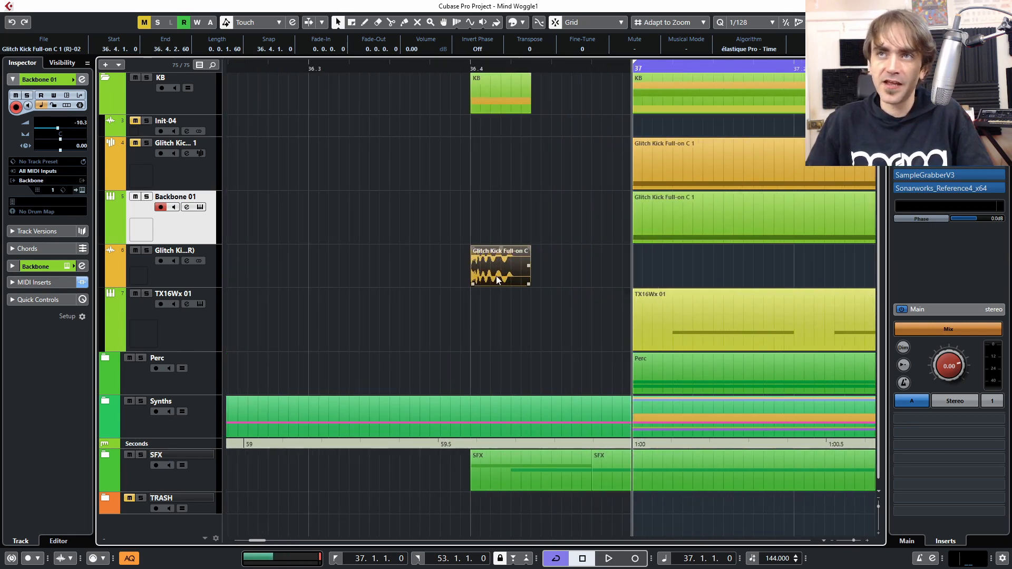
scroll(522, 262, down, 4)
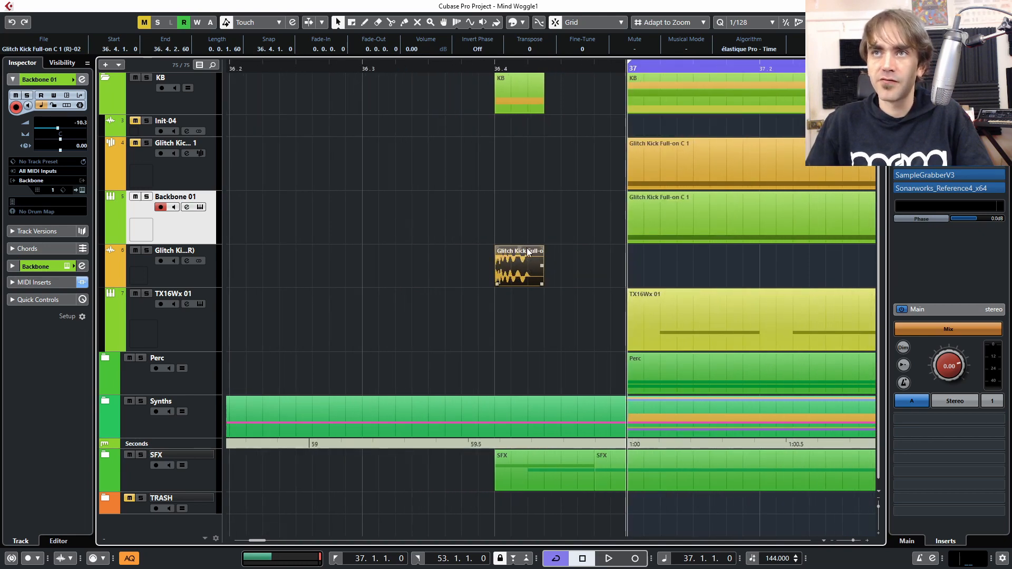
scroll(527, 251, up, 1)
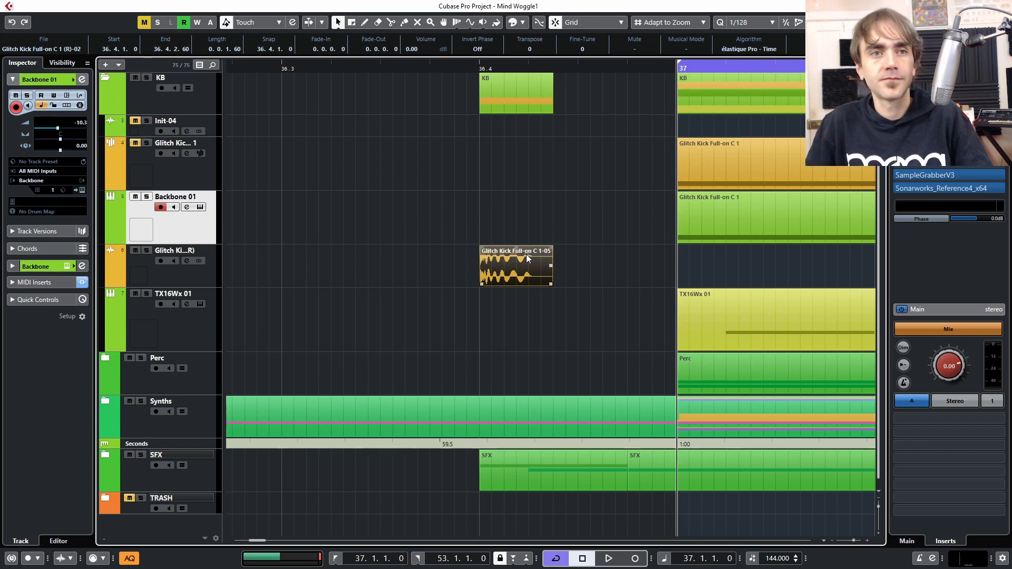
scroll(527, 264, down, 1)
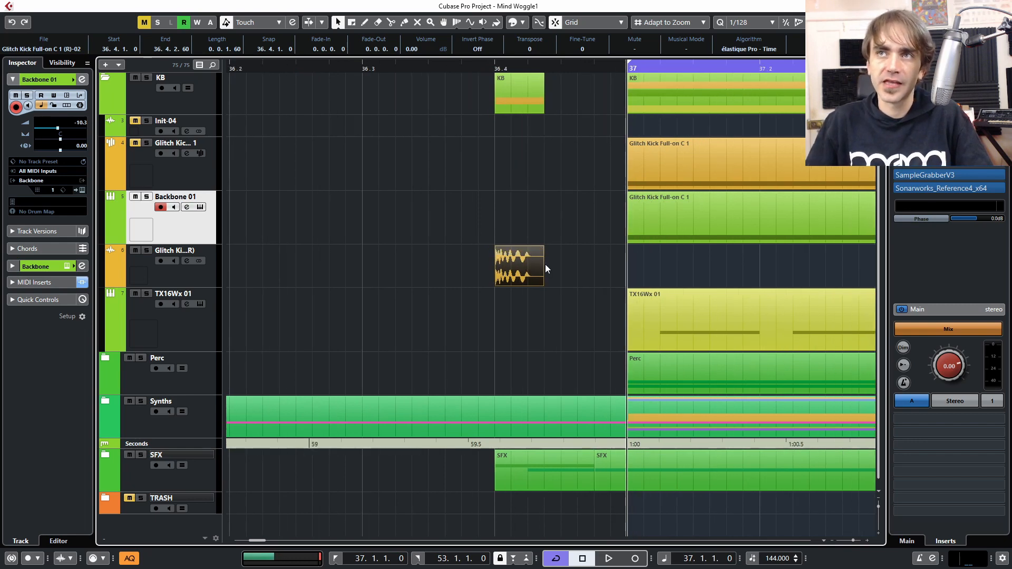
scroll(582, 261, down, 2)
scroll(564, 261, down, 2)
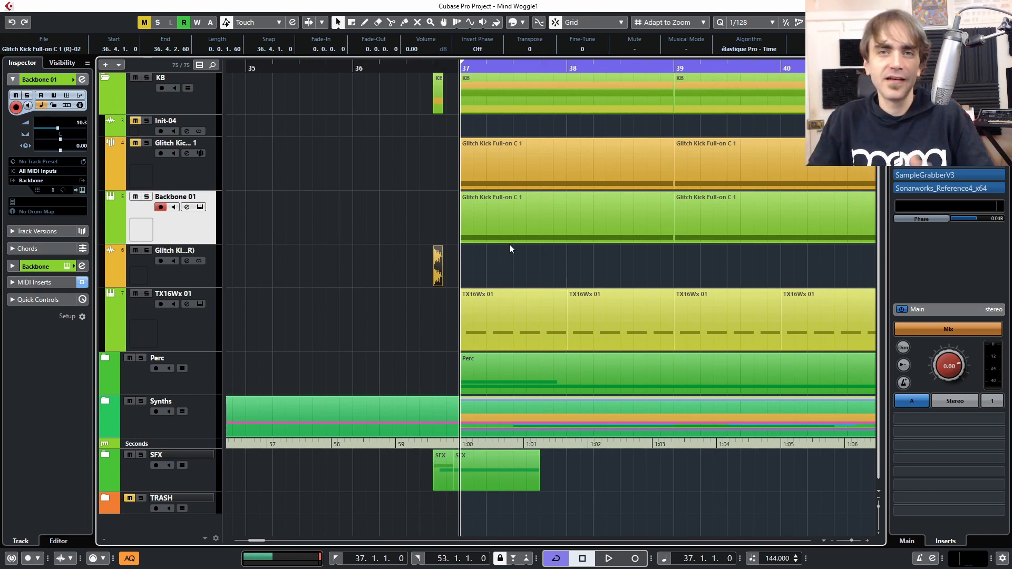
scroll(561, 248, down, 3)
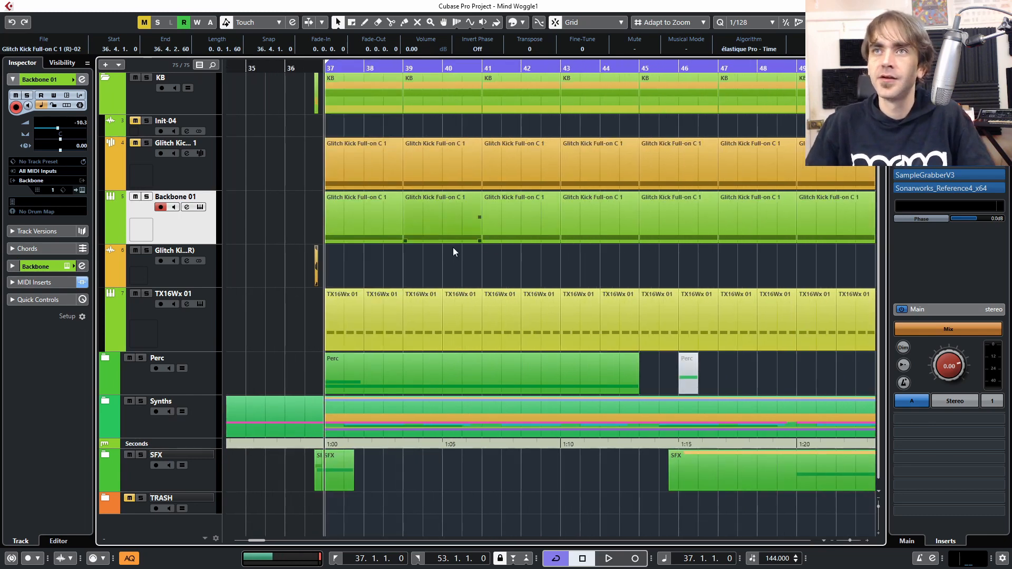
Open the Backbone 01 instrument, load the Glitch Kick audio event into its first layer, and stop playback after auditioning.
click(83, 193)
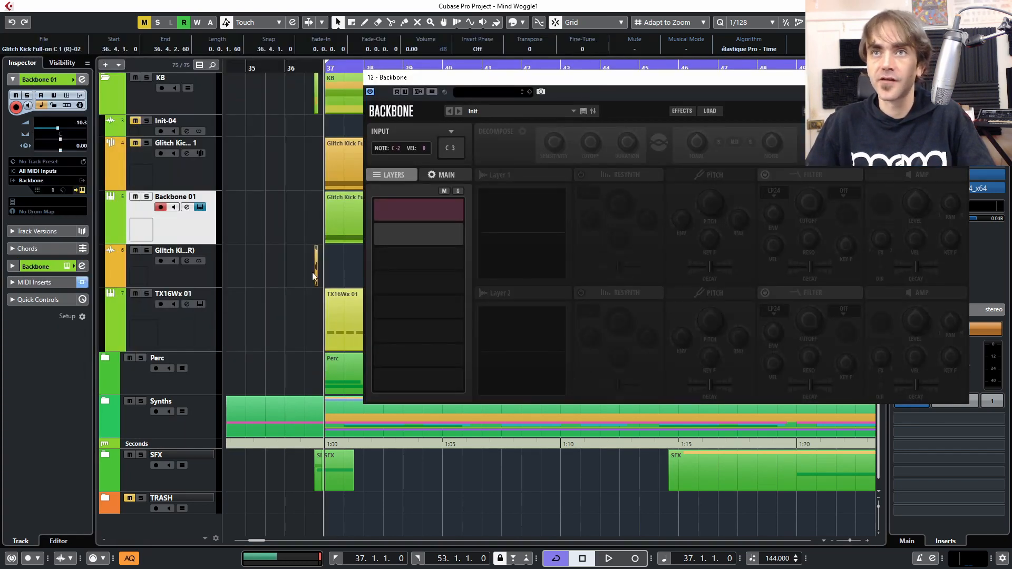
drag(314, 273, 415, 208)
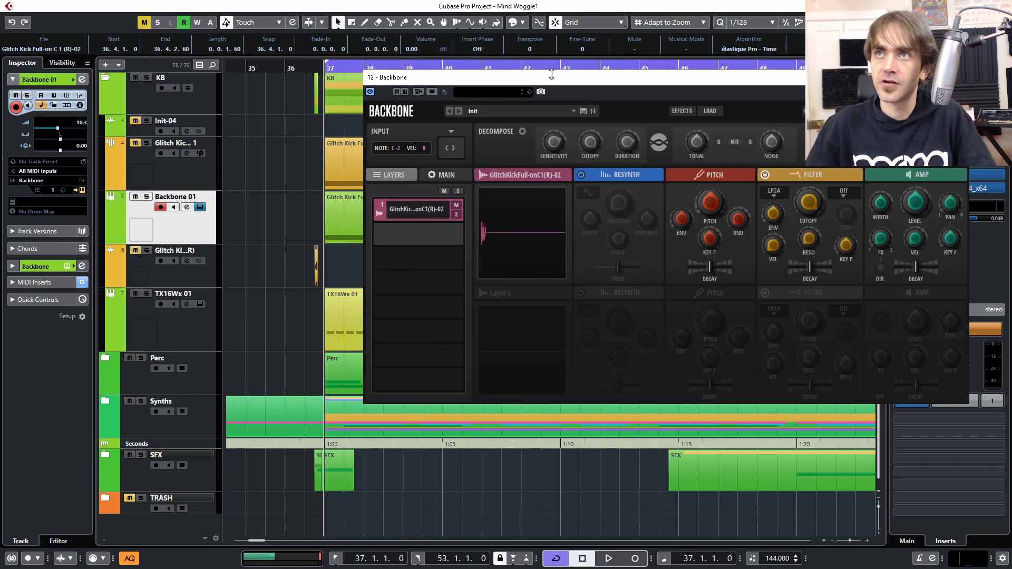
drag(560, 82, 558, 72)
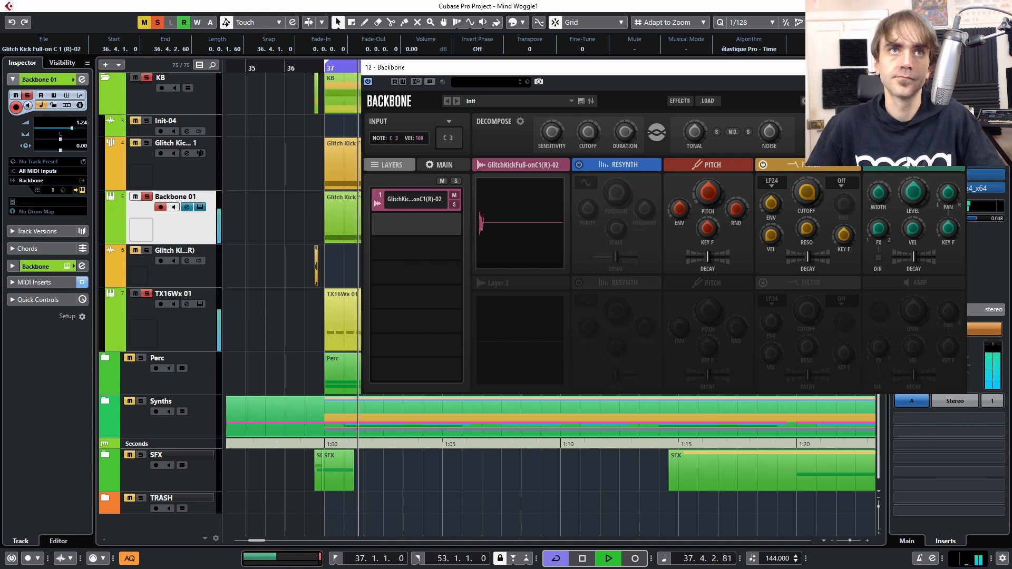
drag(430, 71, 110, 110)
key(space)
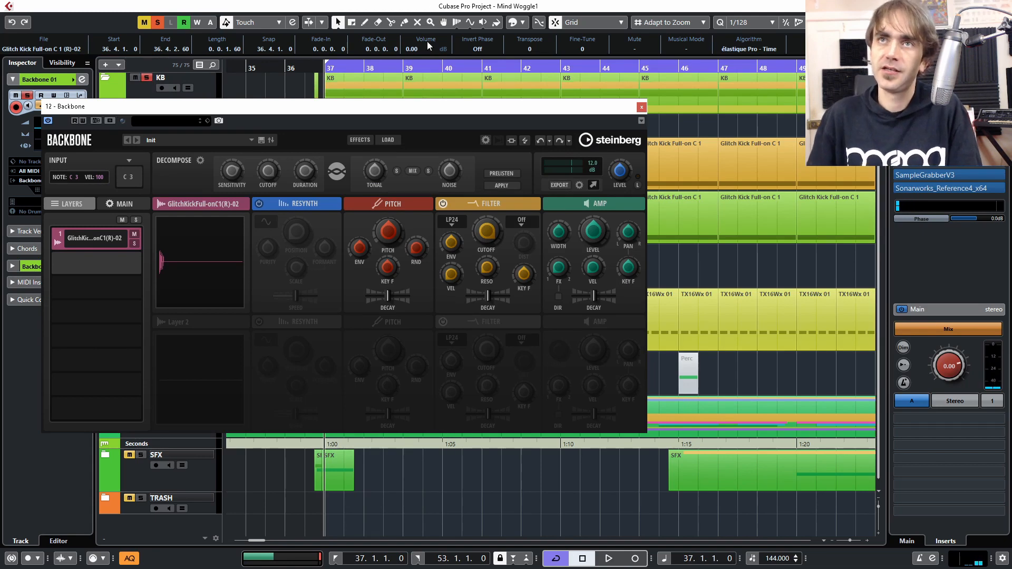
Set the Glitch Kick layer's waveform display time to 0.2 s and solo the noise component in the Decompose prelisten.
drag(374, 108, 476, 58)
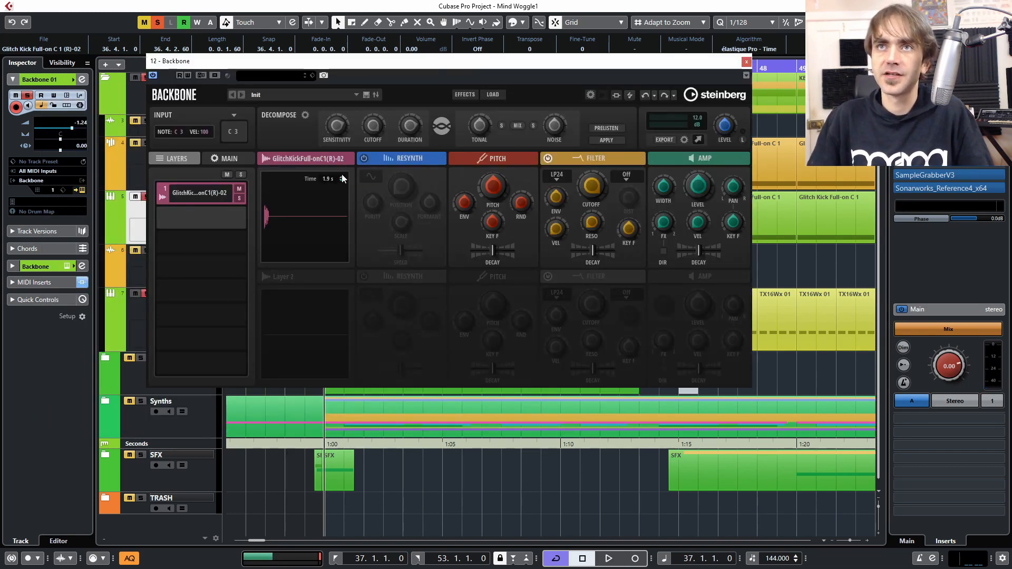
scroll(342, 179, down, 8)
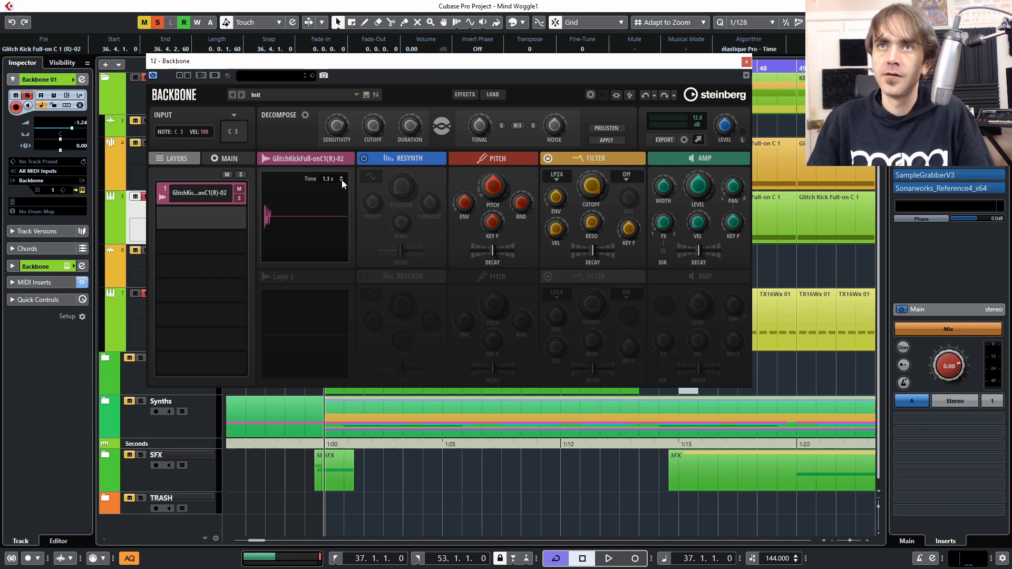
scroll(342, 179, down, 10)
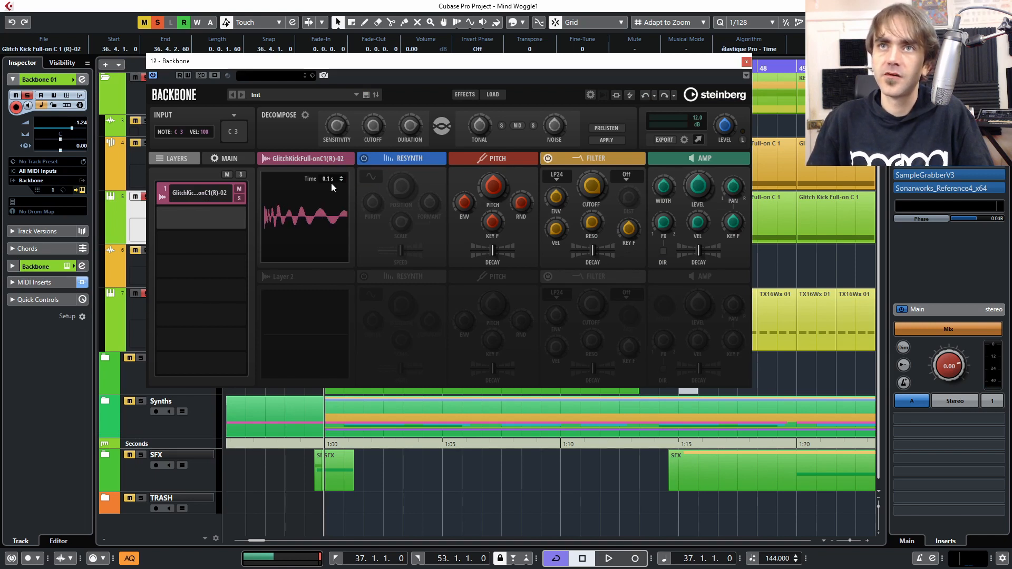
scroll(342, 176, up, 1)
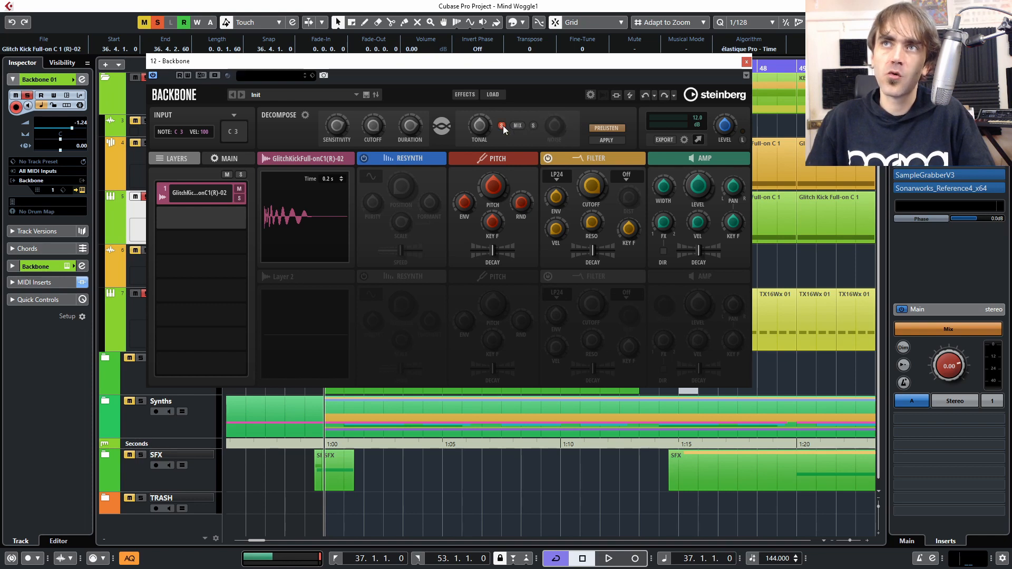
click(534, 126)
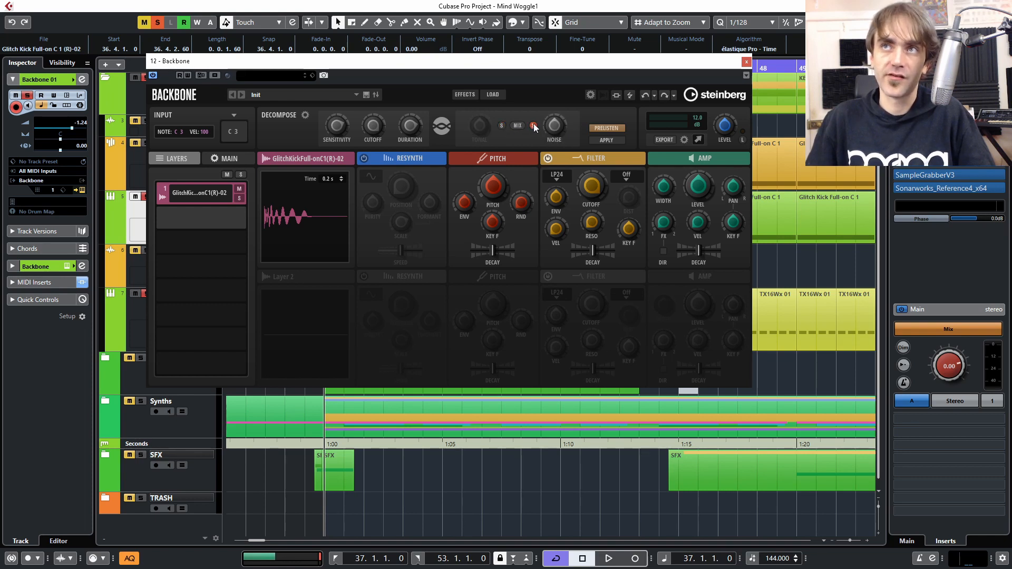
Audition the Glitch Kick's tonal and noise components separately and together in the Decompose prelisten.
click(533, 127)
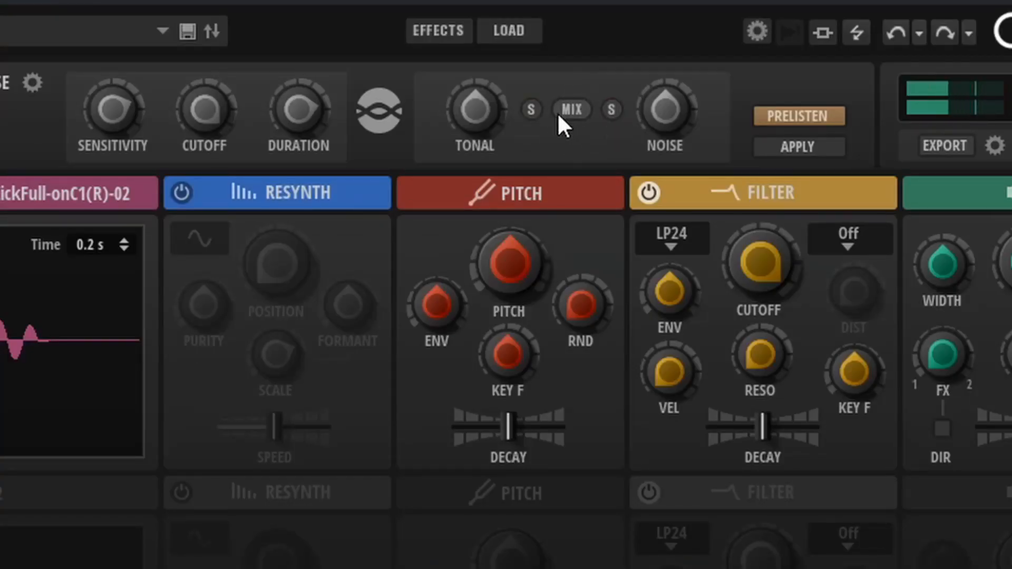
click(532, 110)
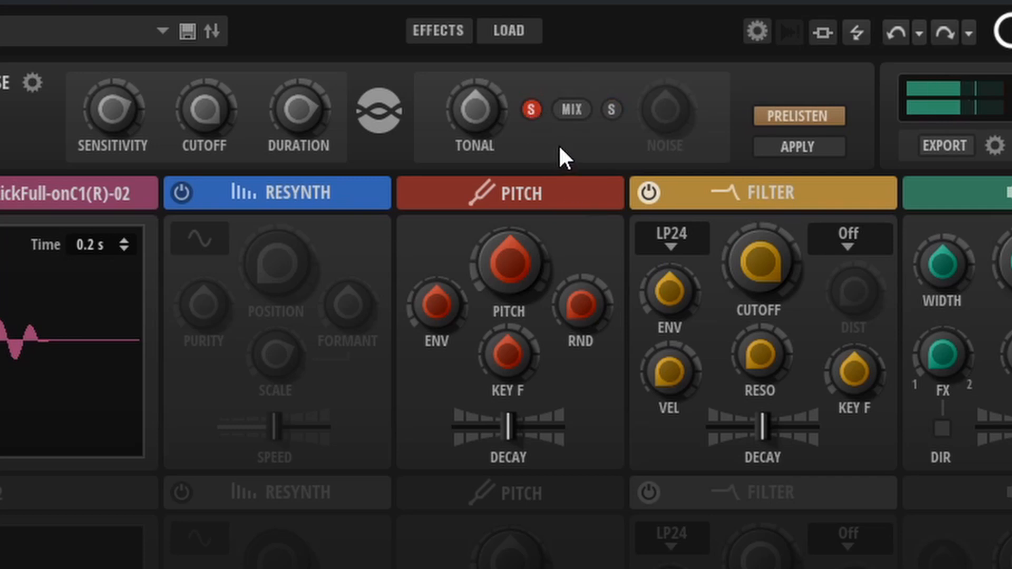
click(612, 109)
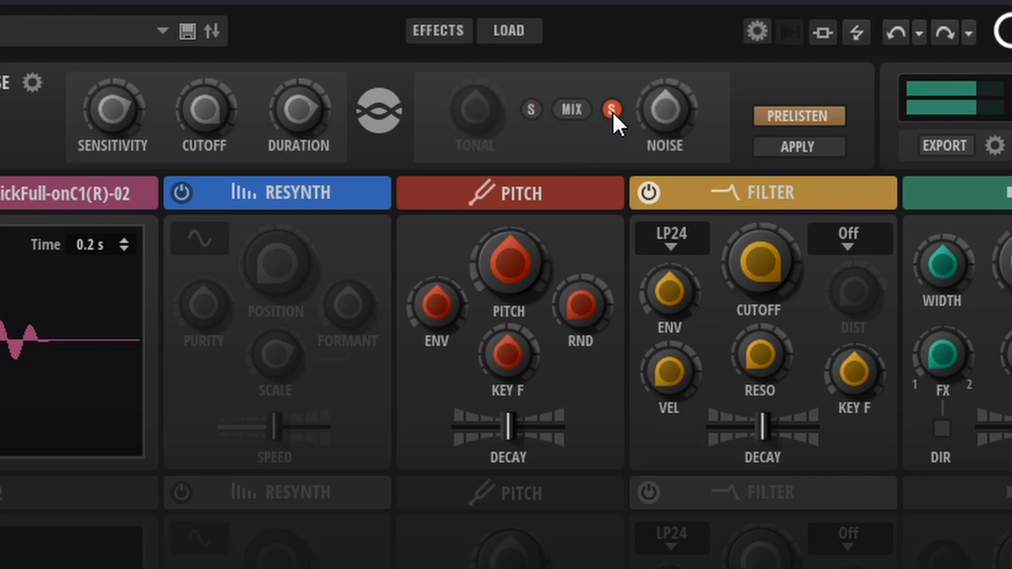
click(612, 110)
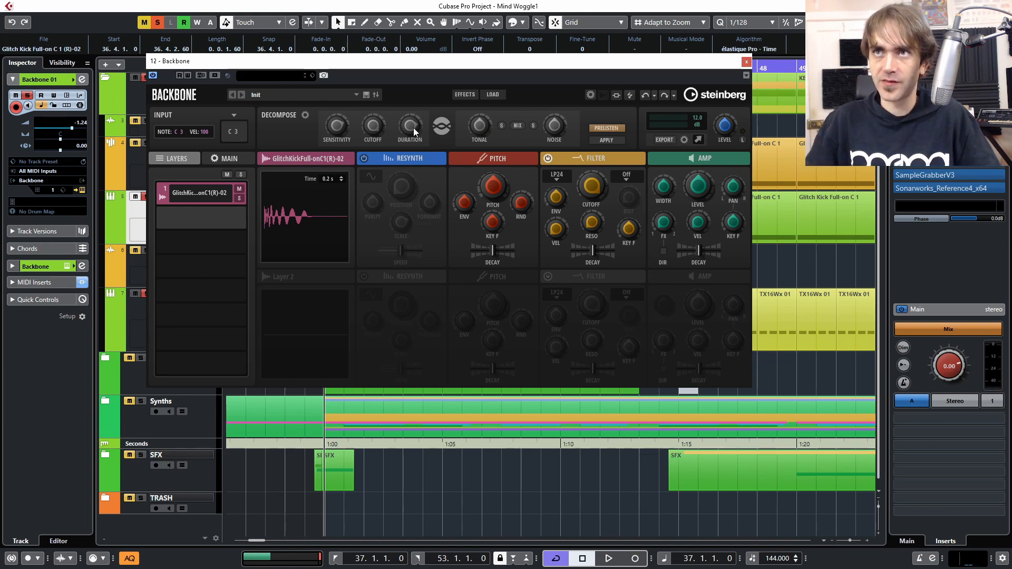
click(501, 125)
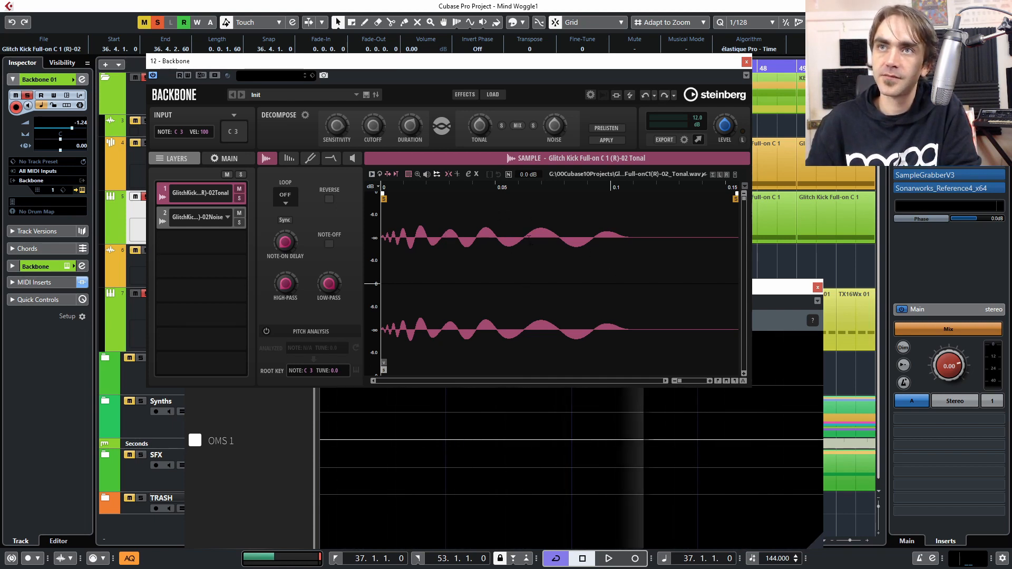
Turn on looping for the Tonal sample between about 0.033 s and 0.061 s, and extend its amp envelope's sustain node to 531 ms.
click(282, 196)
click(280, 223)
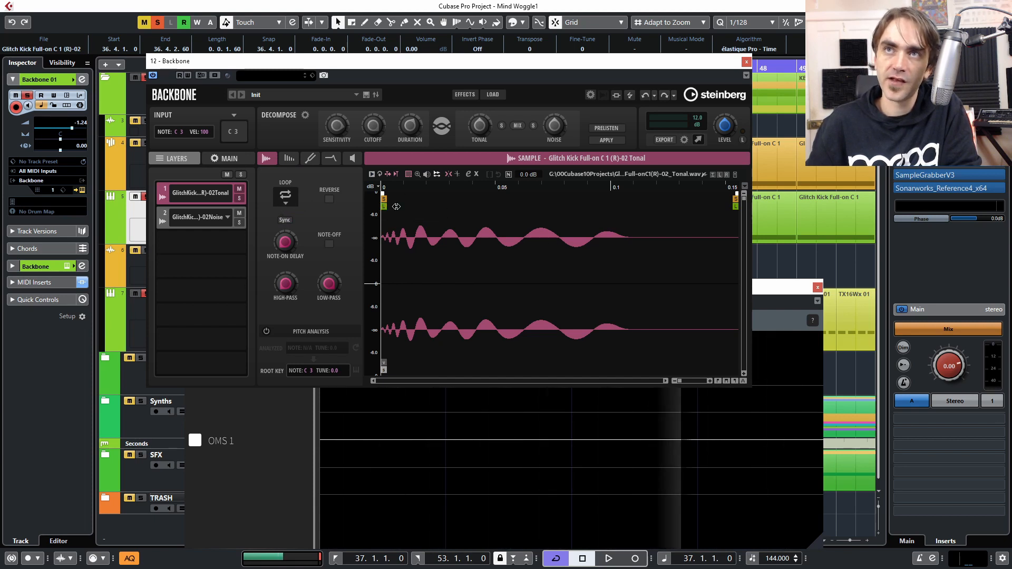
mouse_move(383, 209)
mouse_down()
mouse_move(480, 213)
mouse_move(462, 210)
mouse_up()
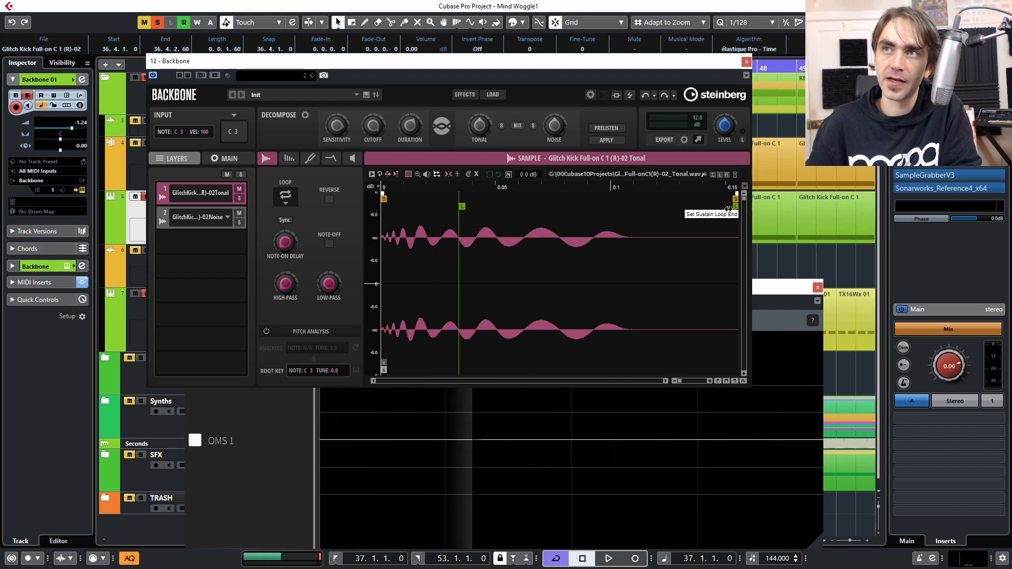
drag(736, 206, 524, 218)
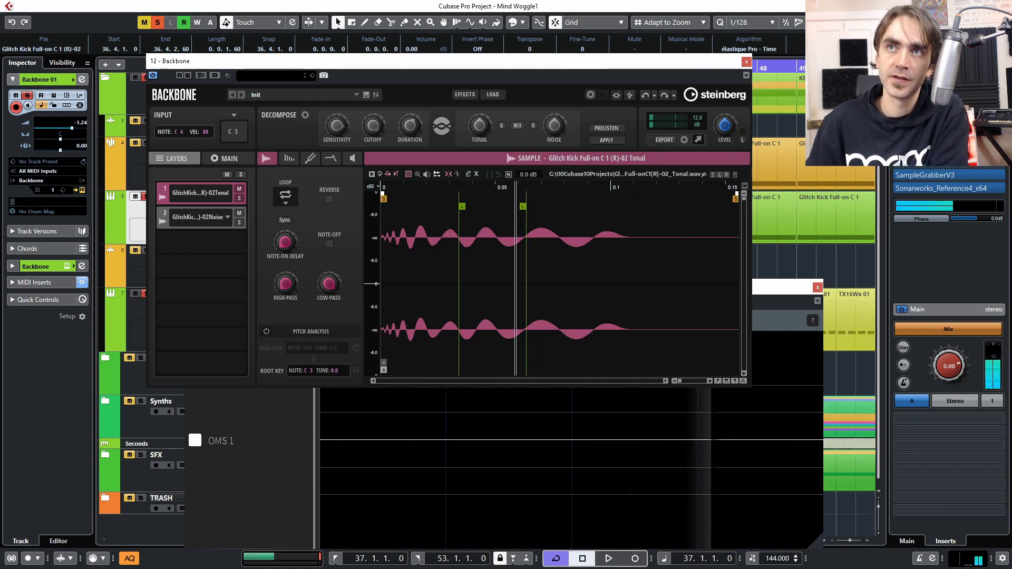
click(352, 159)
drag(382, 194, 468, 193)
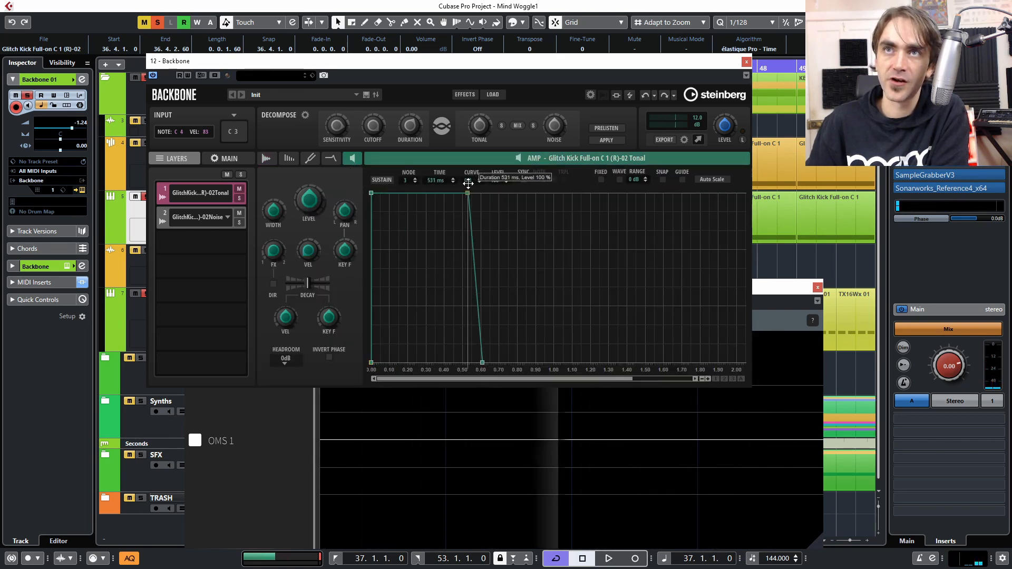
Move the Tonal sample's loop start and end markers to enclose one full wave cycle, from about 0.062 s to 0.093 s.
click(267, 158)
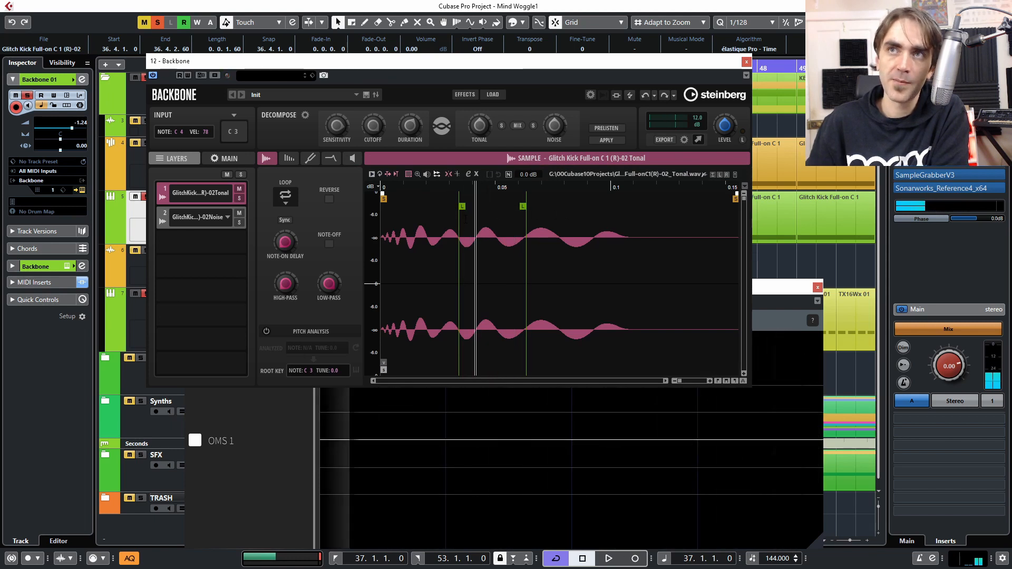
mouse_move(463, 206)
mouse_down()
mouse_move(416, 206)
mouse_move(483, 206)
mouse_up()
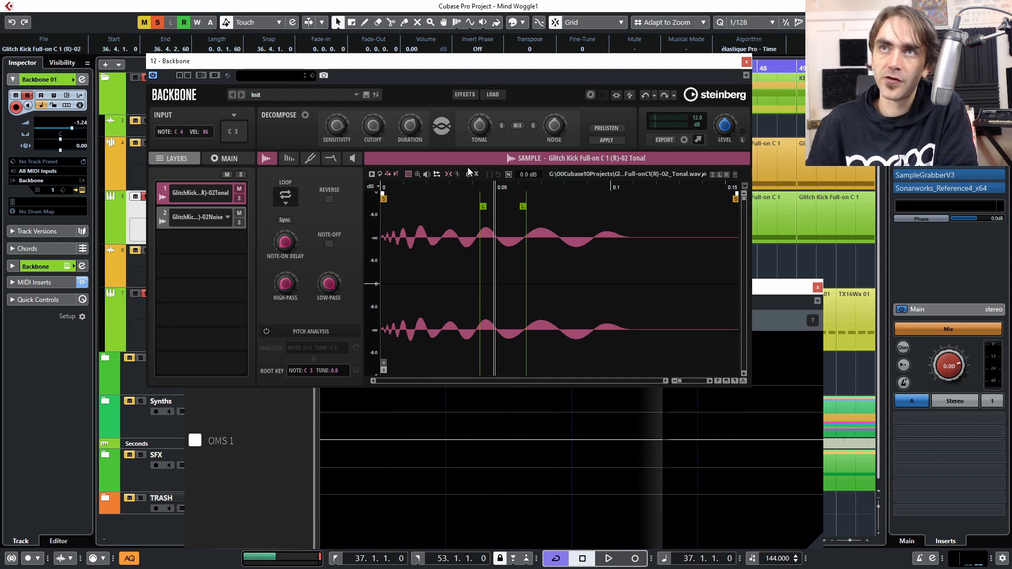
scroll(508, 244, up, 3)
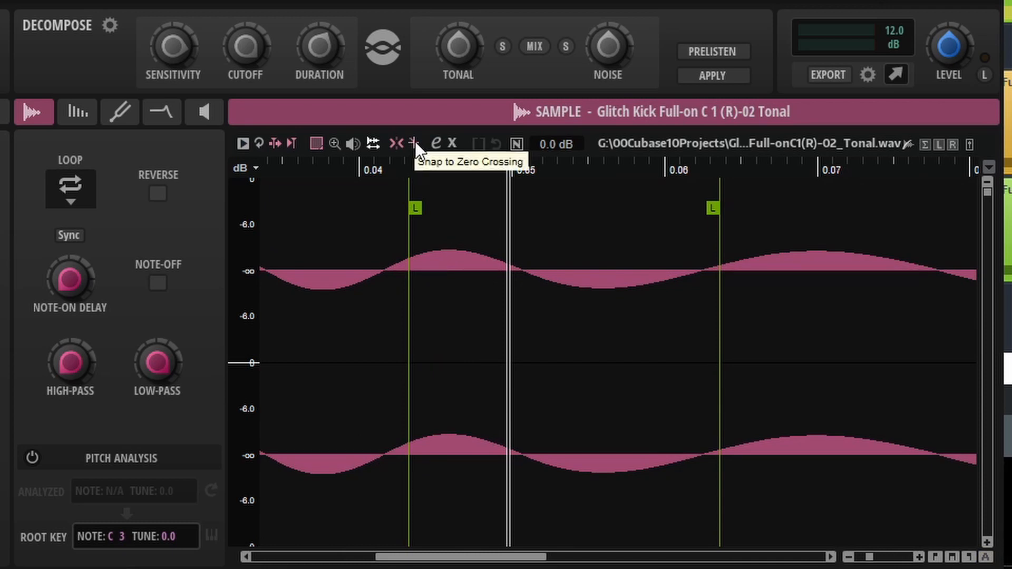
scroll(619, 327, down, 2)
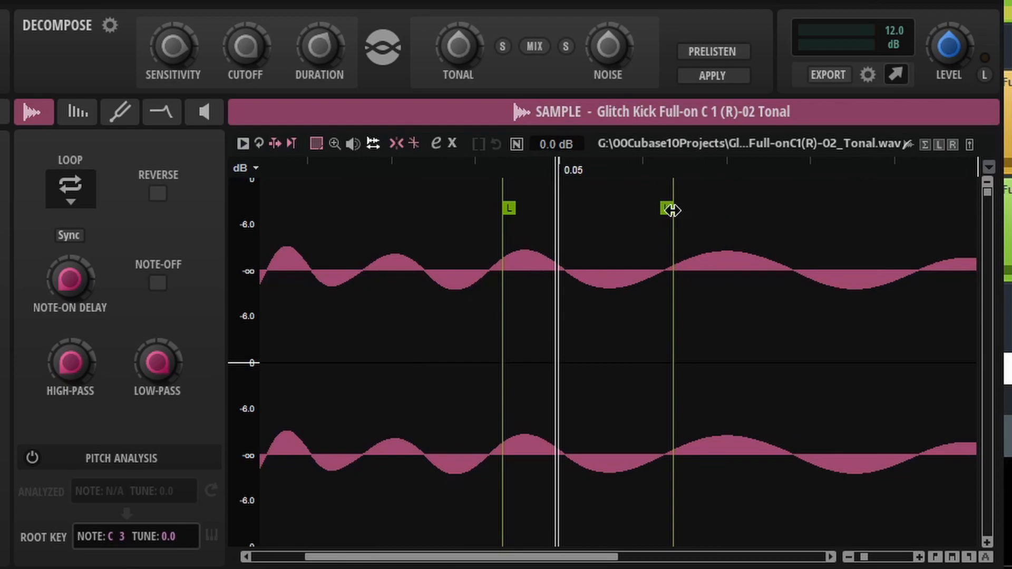
drag(659, 203, 917, 206)
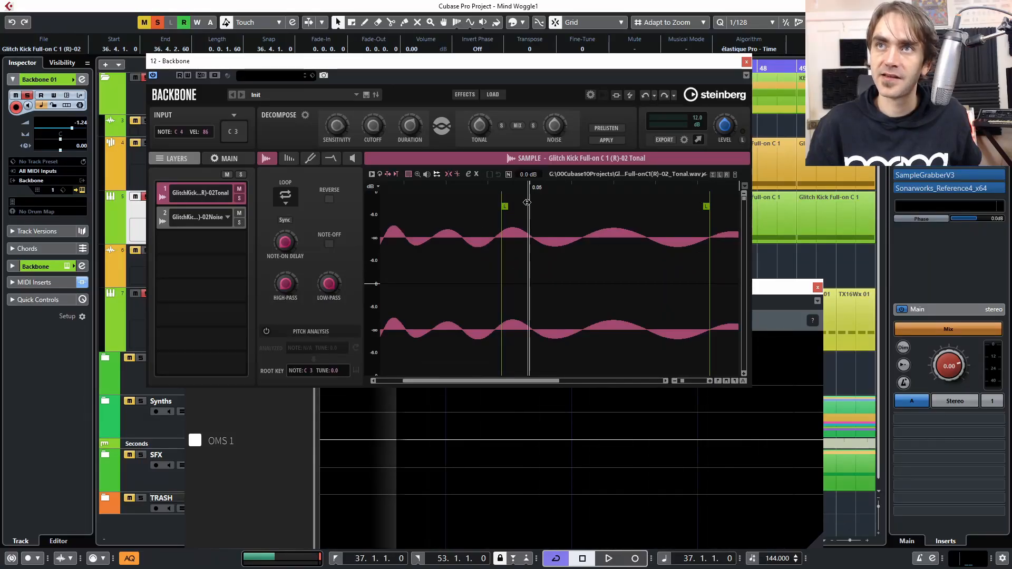
drag(527, 202, 586, 204)
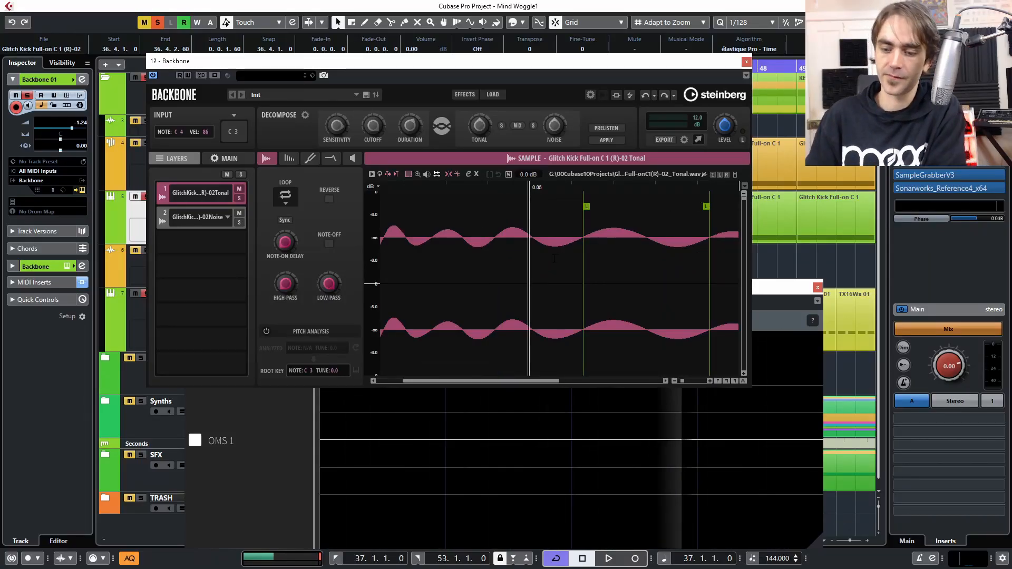
scroll(554, 258, right, 3)
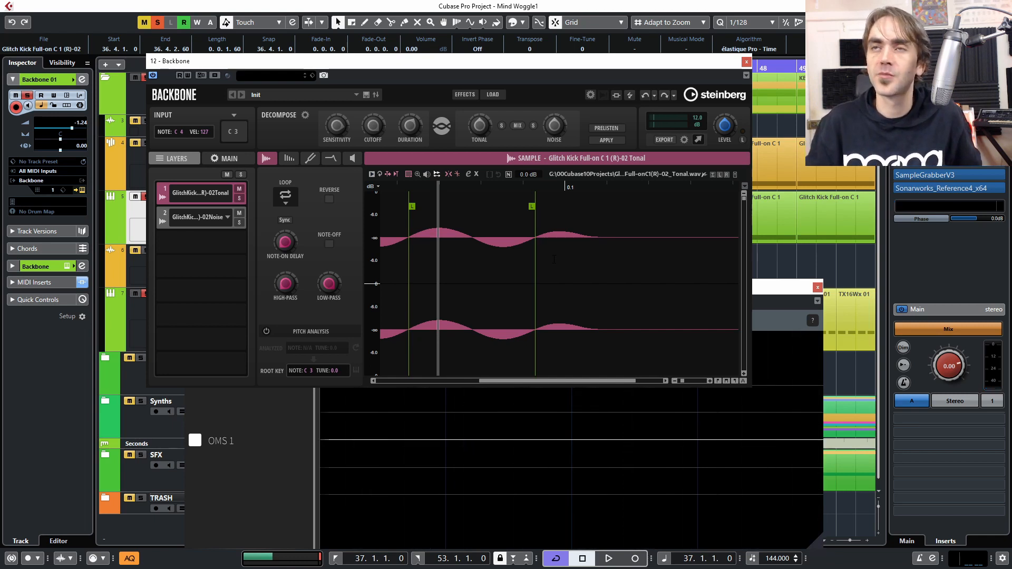
Fit the Tonal layer's whole amp envelope in view, display the waveform behind it, and enable tempo sync.
click(353, 158)
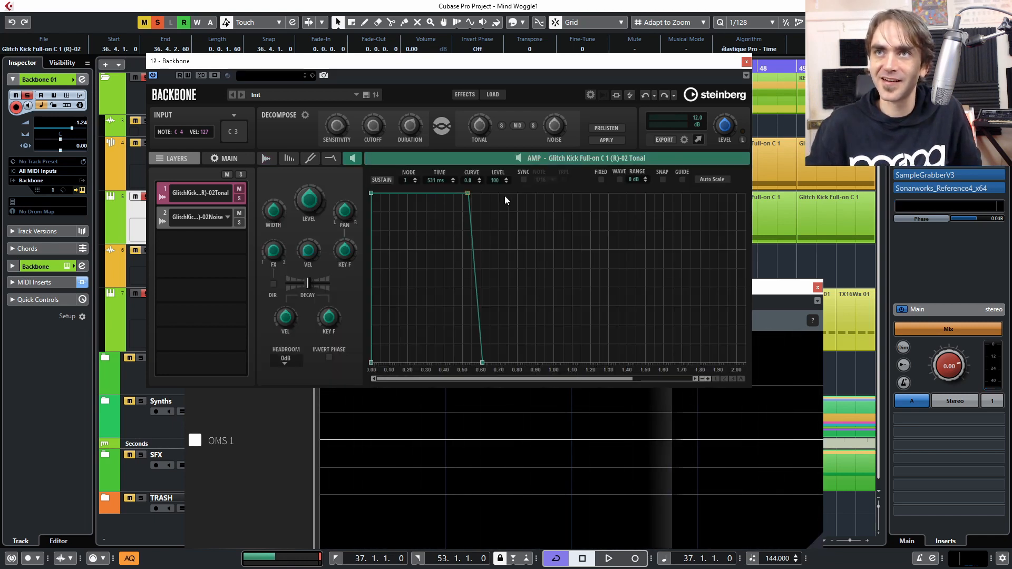
click(740, 379)
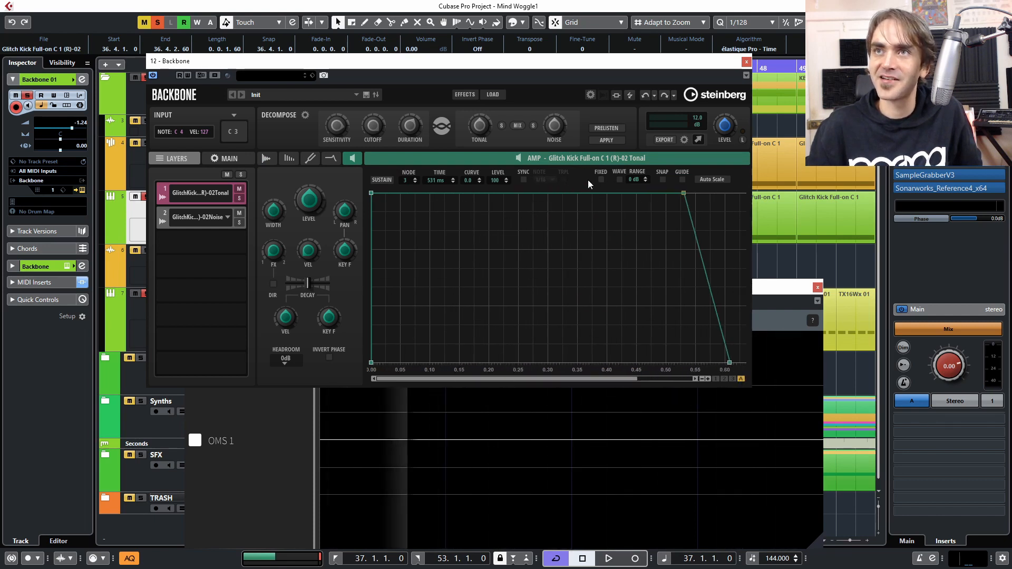
click(619, 180)
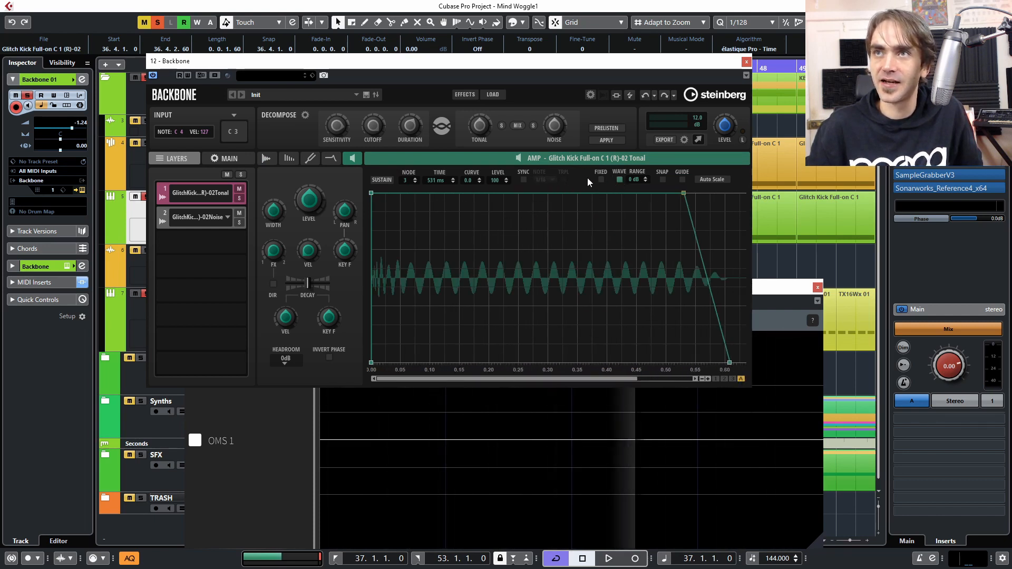
click(525, 179)
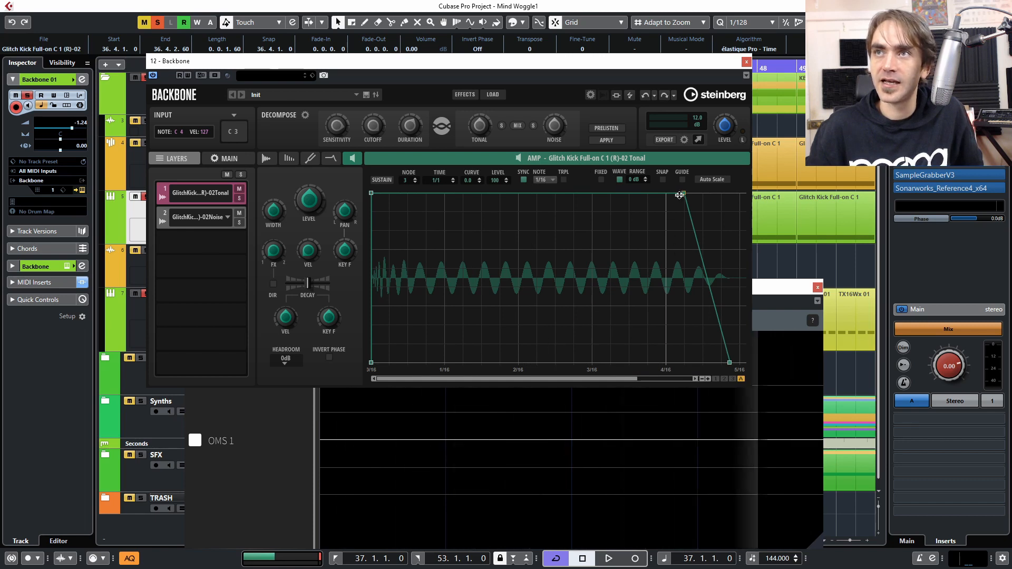
Set the last two segments of the Tonal amp envelope to 1/16 each and bend the final decay into a steep concave curve.
drag(684, 194, 444, 193)
drag(488, 361, 518, 362)
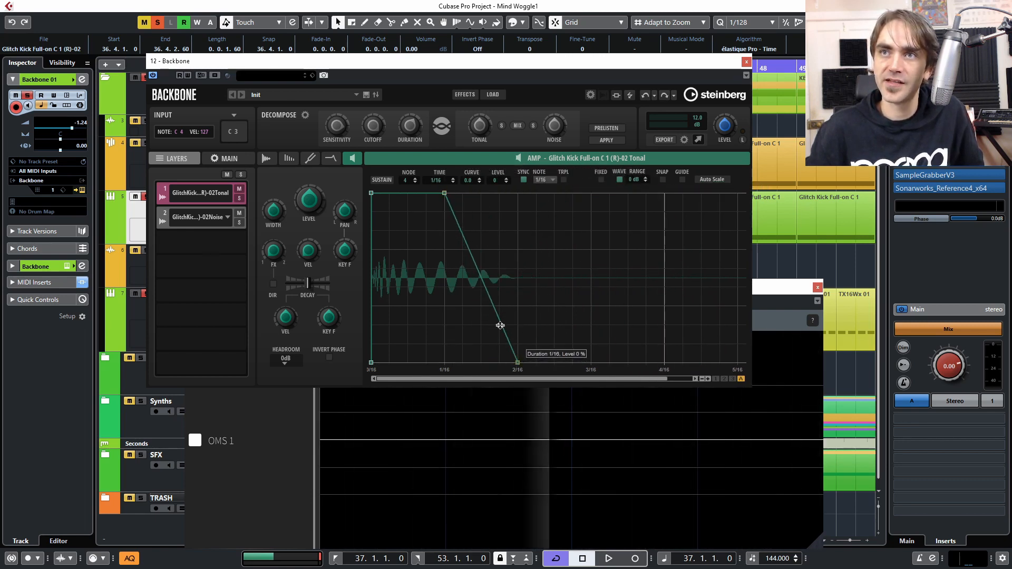
drag(484, 282, 472, 289)
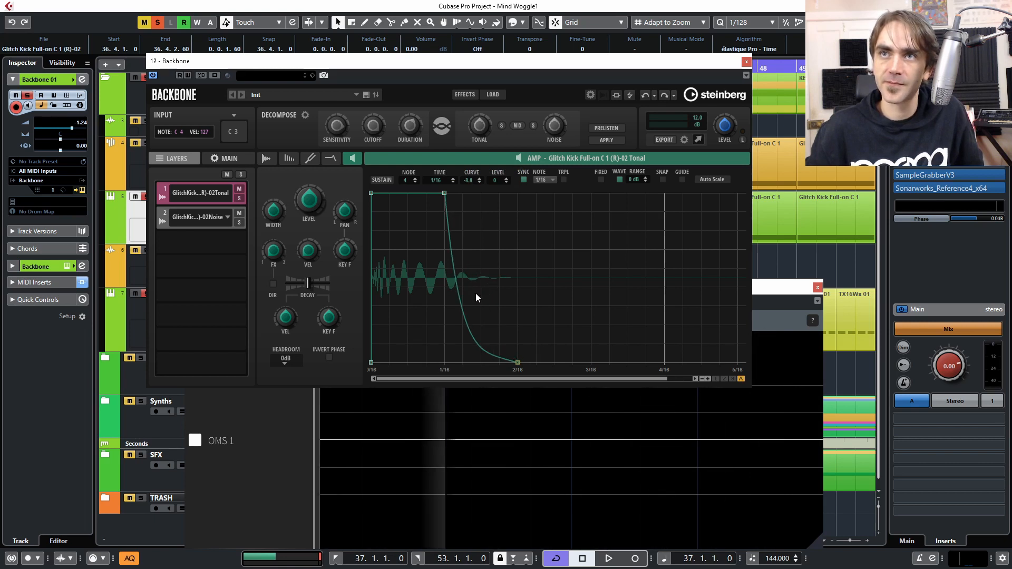
Start playback, reopen Backbone, and stretch the Tonal envelope's final segment to 3/16 with a convex curve of 6.4.
key(space)
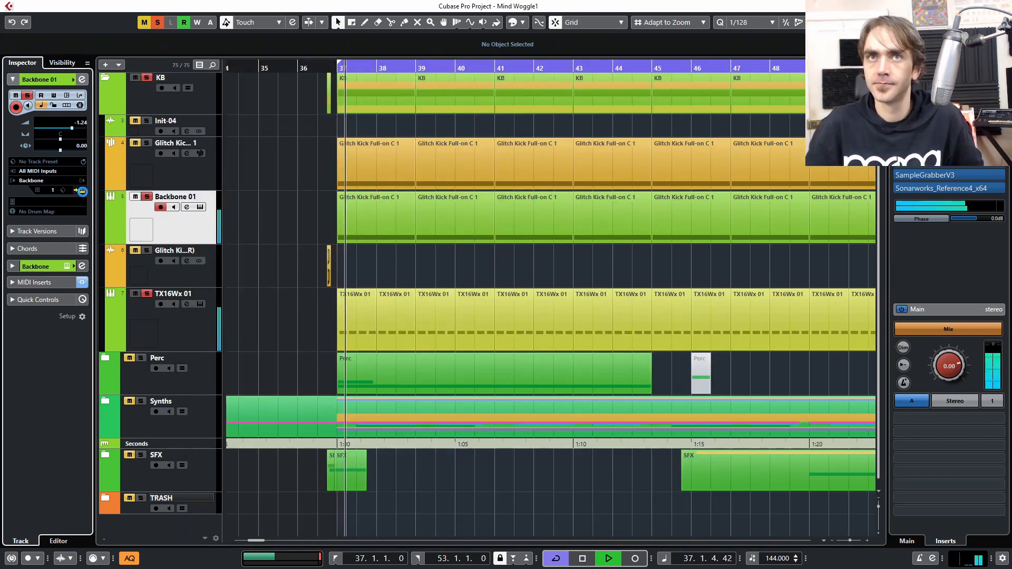
click(82, 191)
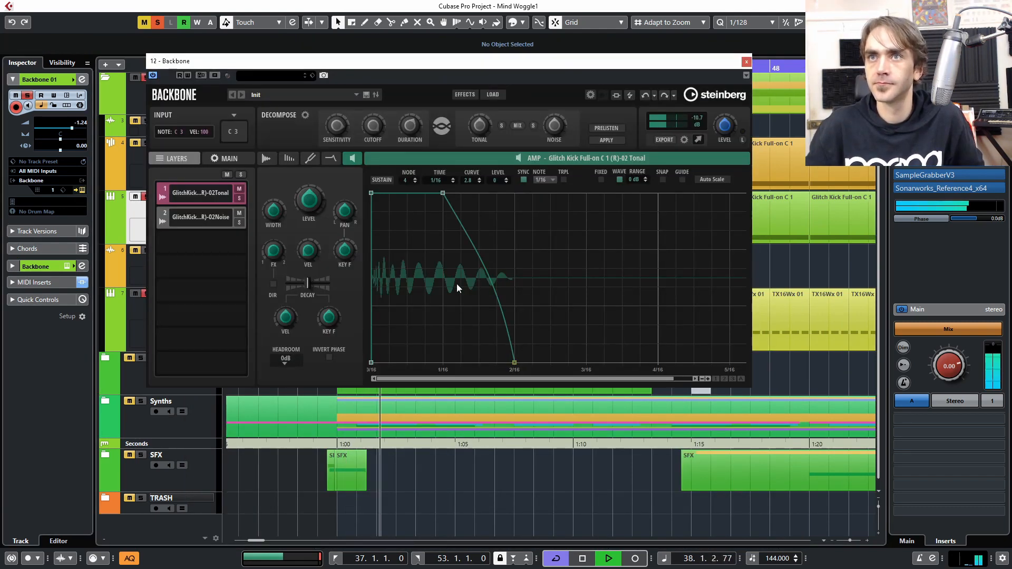
drag(515, 362, 656, 382)
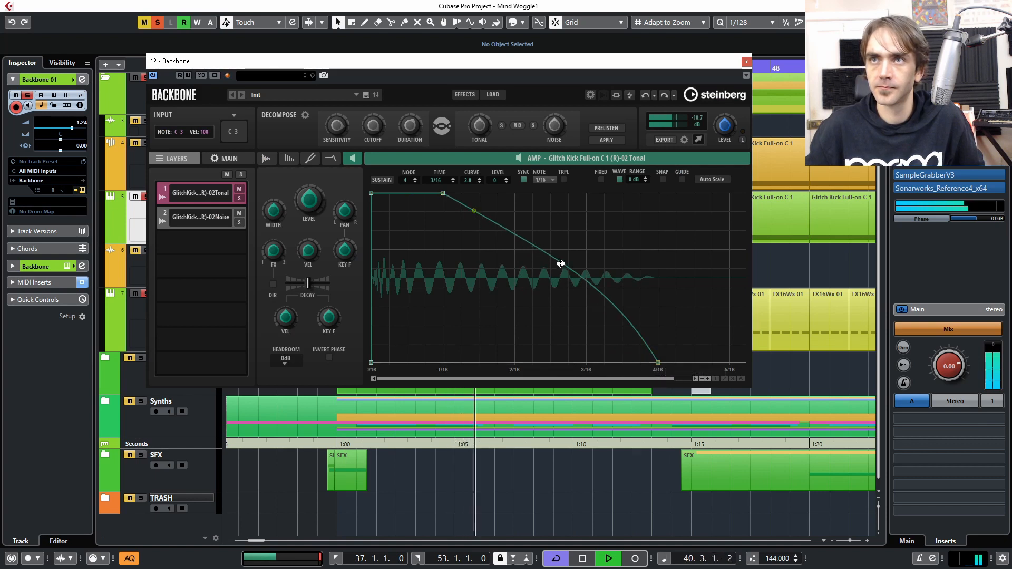
drag(560, 263, 562, 242)
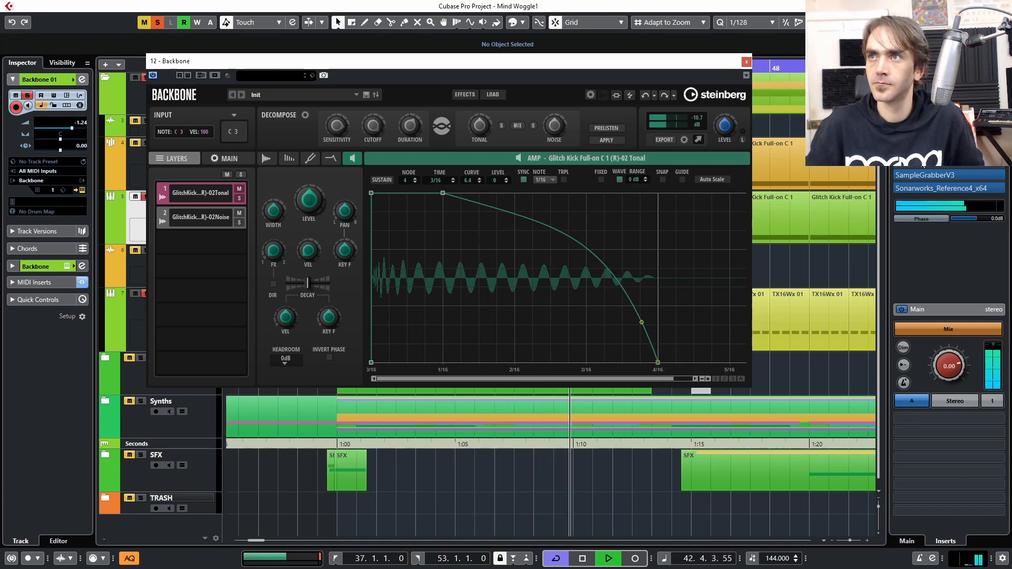
Display OszillosMegaScope alongside Backbone, and reshape the Tonal amp envelope's final segment to 1/16 with a concave curve.
click(948, 162)
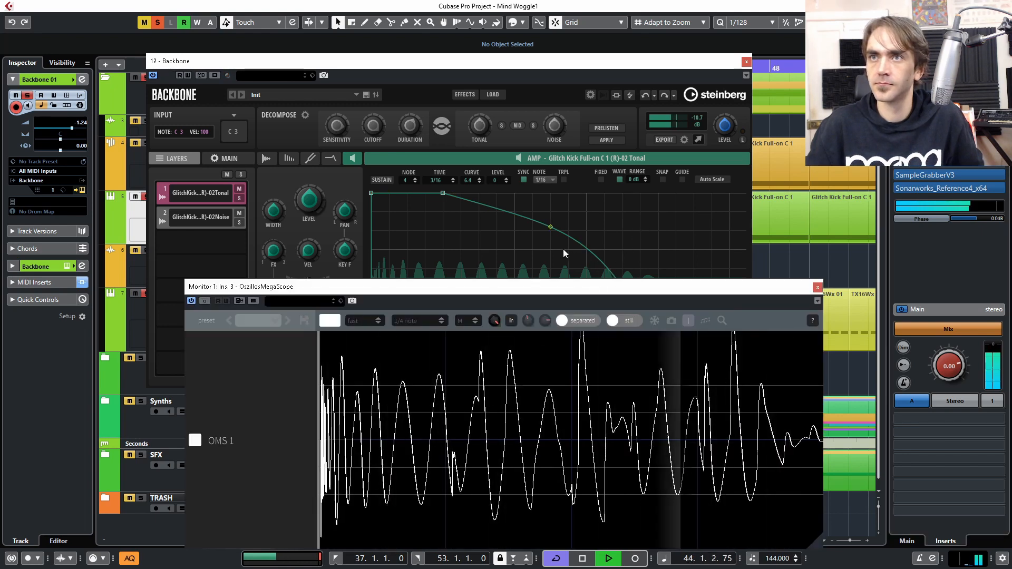
drag(536, 60, 494, 32)
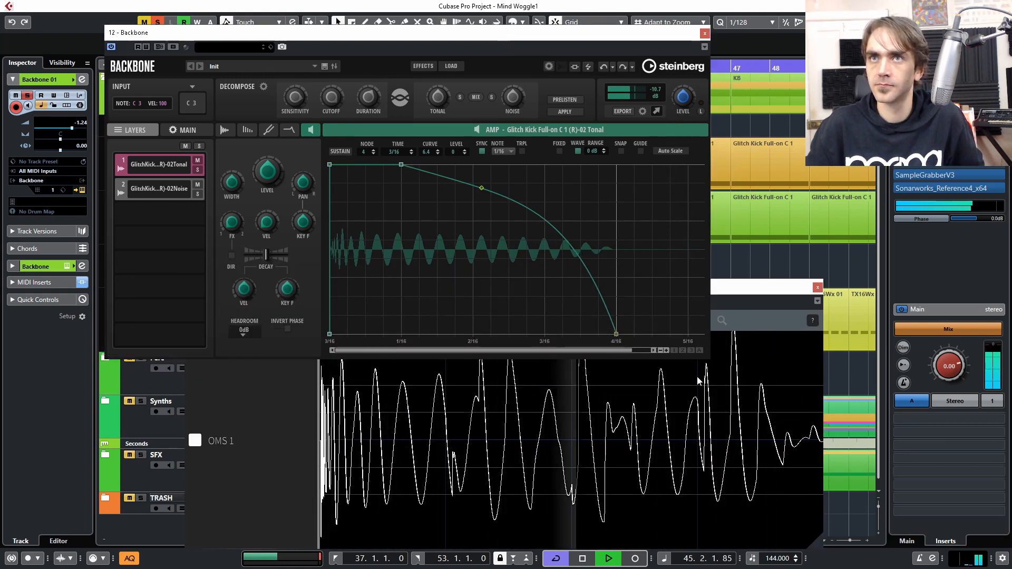
click(697, 376)
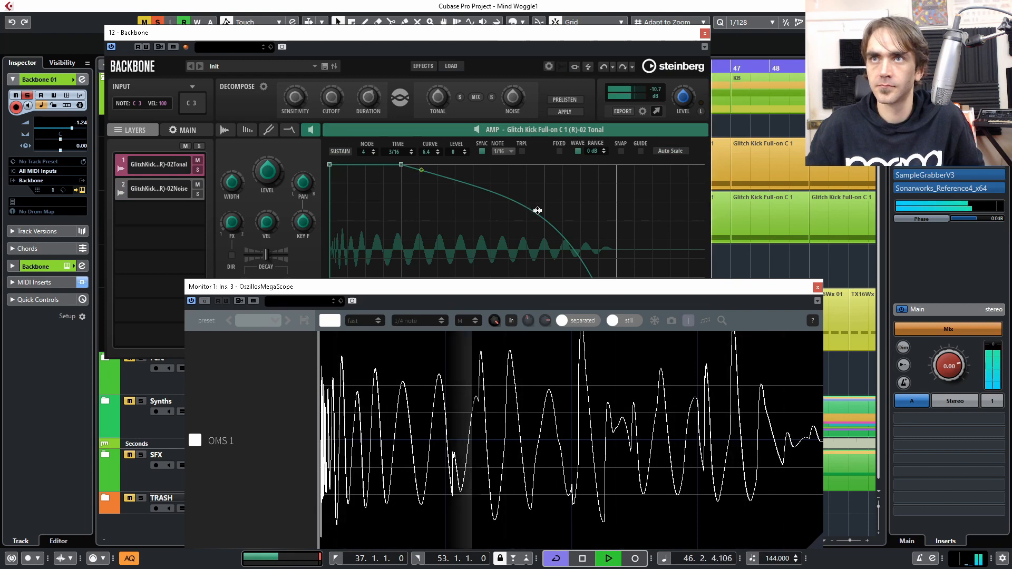
drag(515, 220, 504, 229)
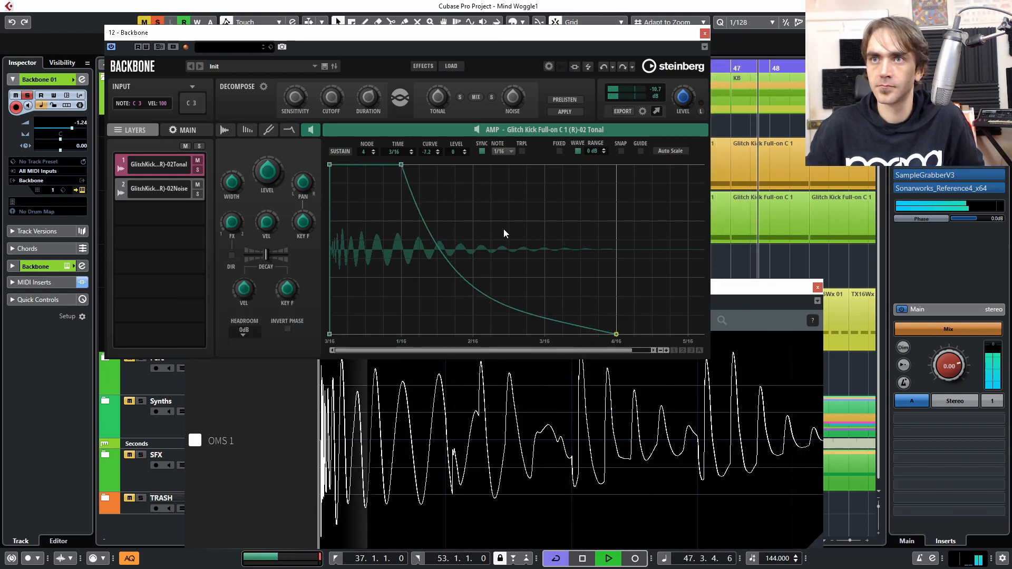
drag(615, 336, 473, 334)
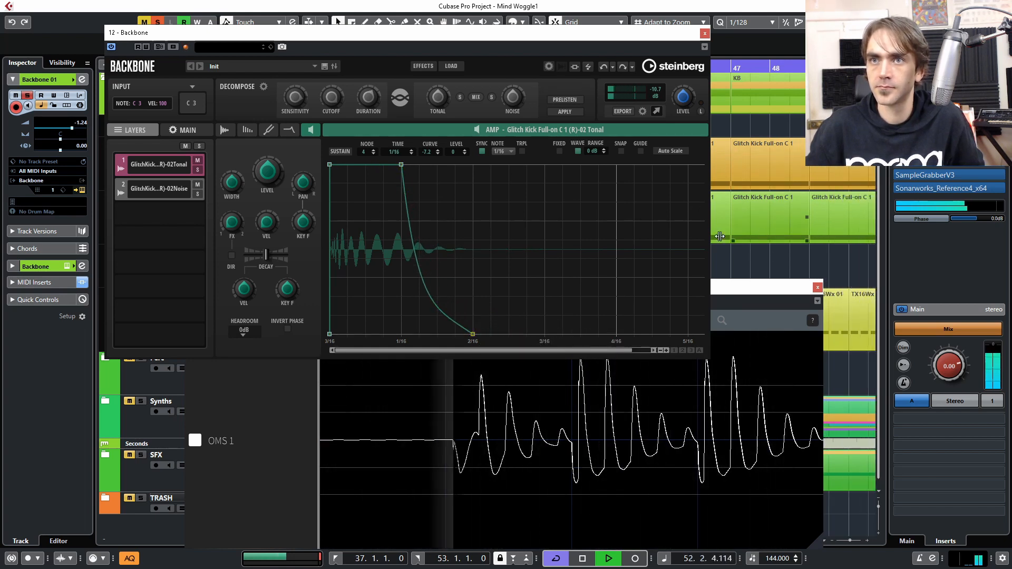
Select the Noise layer, add nodes near the start of its amp envelope, and turn on the Fixed option.
click(201, 195)
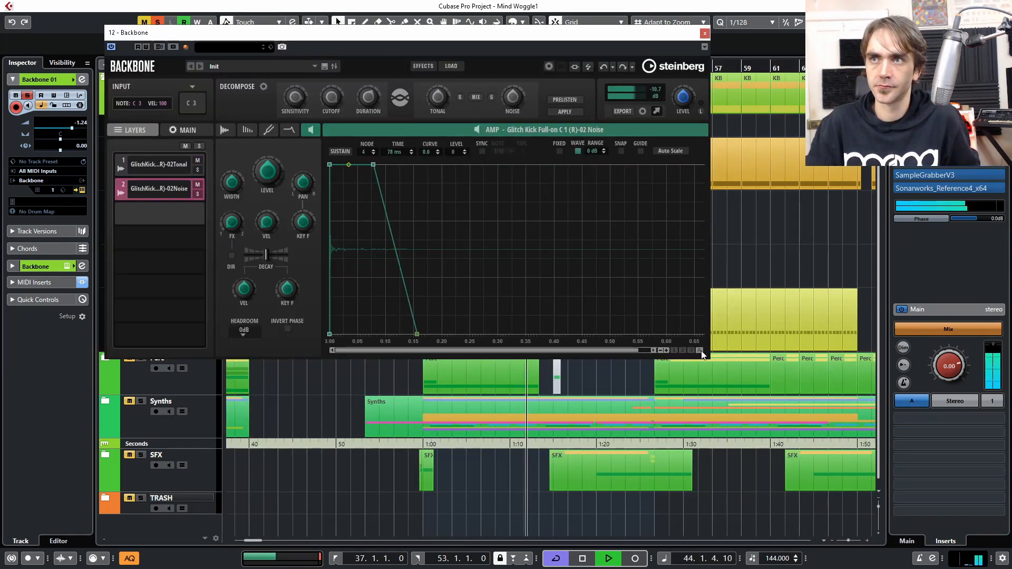
click(666, 350)
double_click(343, 167)
double_click(374, 165)
double_click(565, 203)
click(560, 150)
Pull the Noise envelope's later nodes earlier so the level reaches zero at about 0.037 s, and delete the surplus node.
drag(526, 164, 448, 165)
drag(697, 335, 412, 334)
double_click(448, 165)
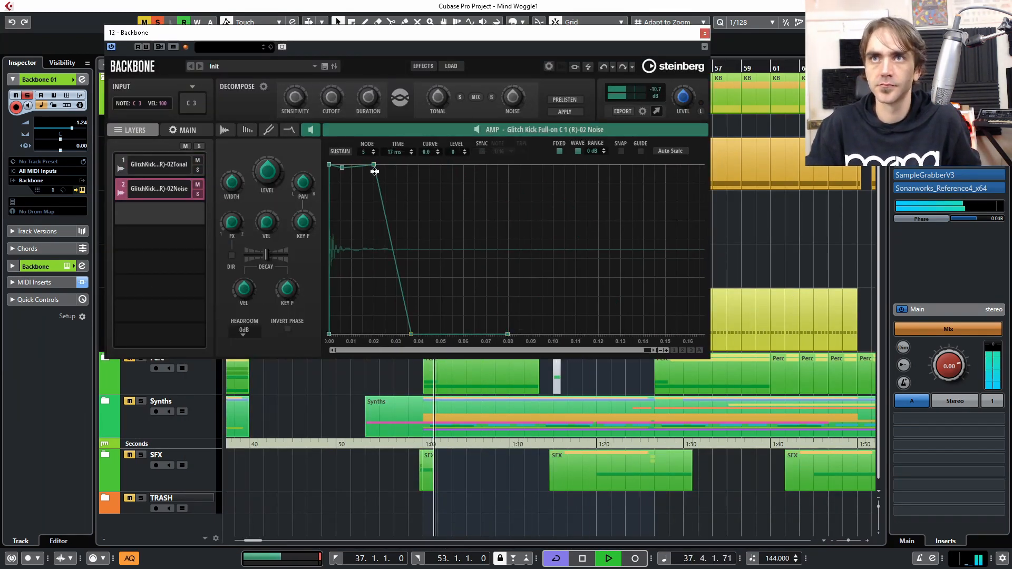
Lower the Noise envelope's early node to 36% level at 5 ms, and set the curve leading to it to 2.4.
drag(342, 167, 345, 258)
drag(359, 211, 355, 195)
drag(344, 257, 341, 273)
click(949, 122)
click(949, 122)
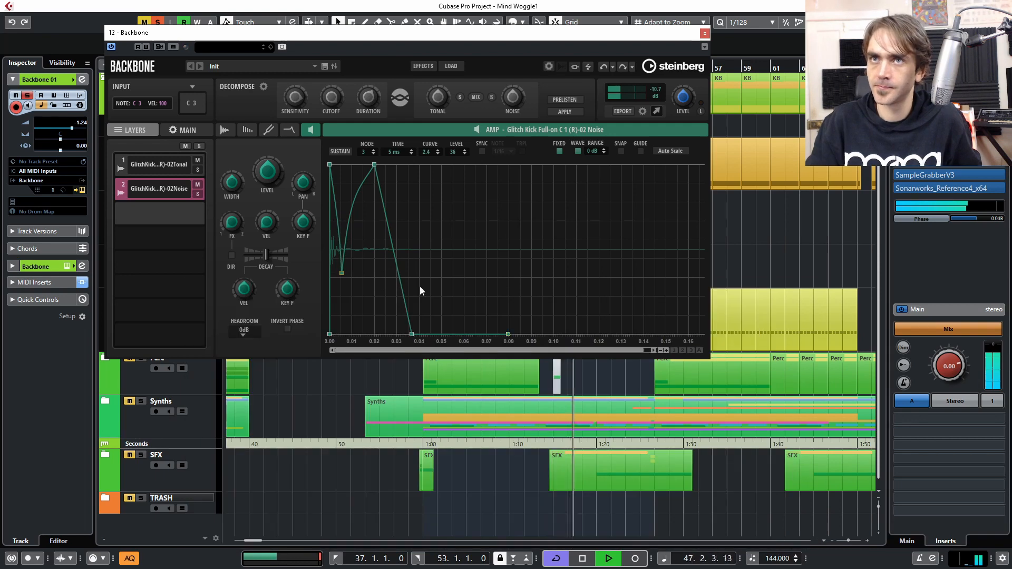
Bend the Noise envelope's initial decay into a convex curve and pull the remaining nodes in, ending with a 5 ms segment at 0% level.
click(666, 350)
drag(354, 210, 364, 197)
drag(494, 165, 398, 211)
drag(374, 273, 372, 275)
drag(397, 210, 412, 336)
drag(629, 335, 441, 344)
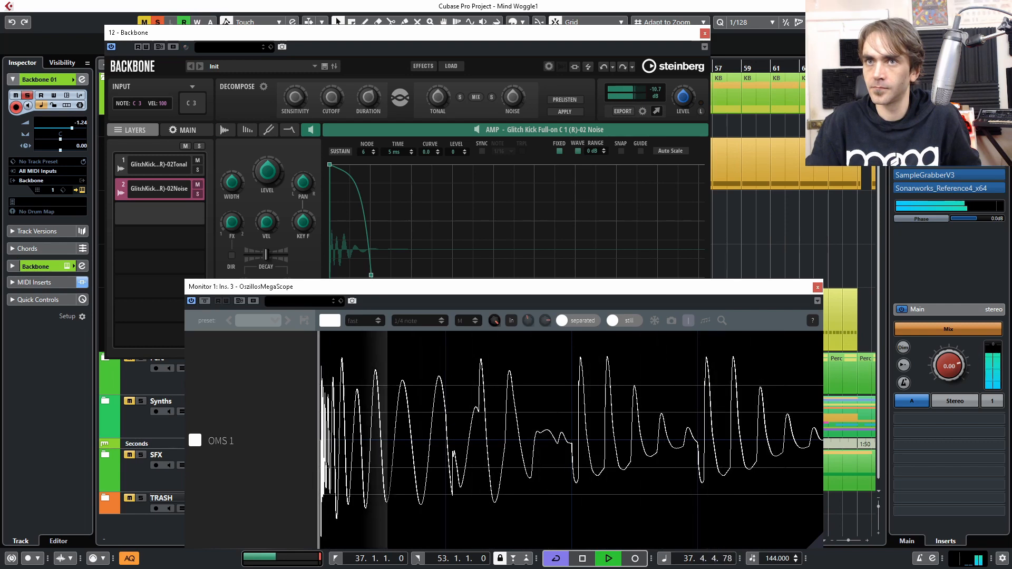
Close the oscilloscope, zoom the arrangement out, and stop playback.
click(948, 123)
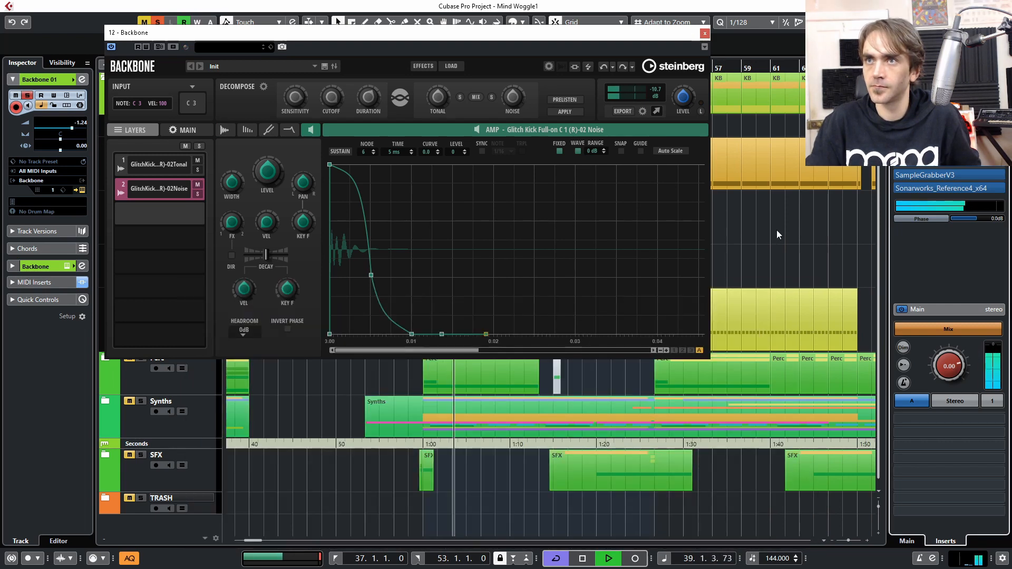
key(g)
key(g)
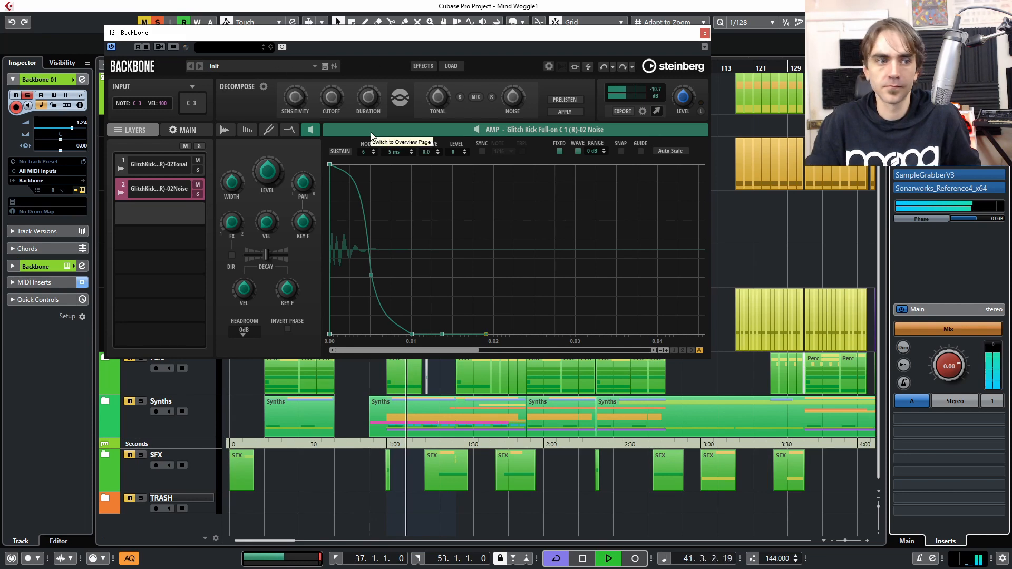
key(space)
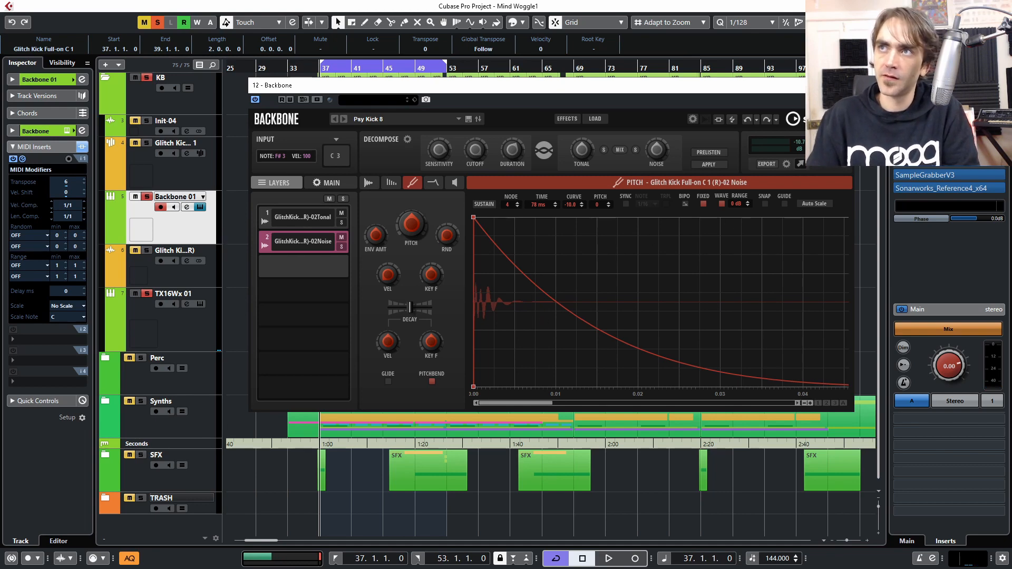
Close Backbone, reset the Backbone 01 track's MIDI transpose to 0, and inspect the notes in its first kick part.
click(843, 85)
scroll(299, 264, up, 5)
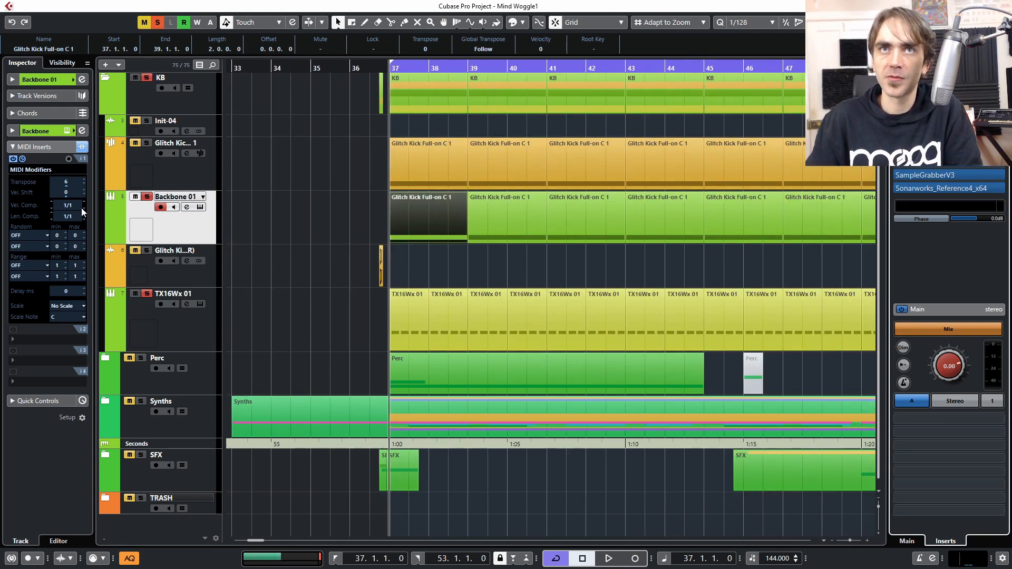
ctrl+click(67, 183)
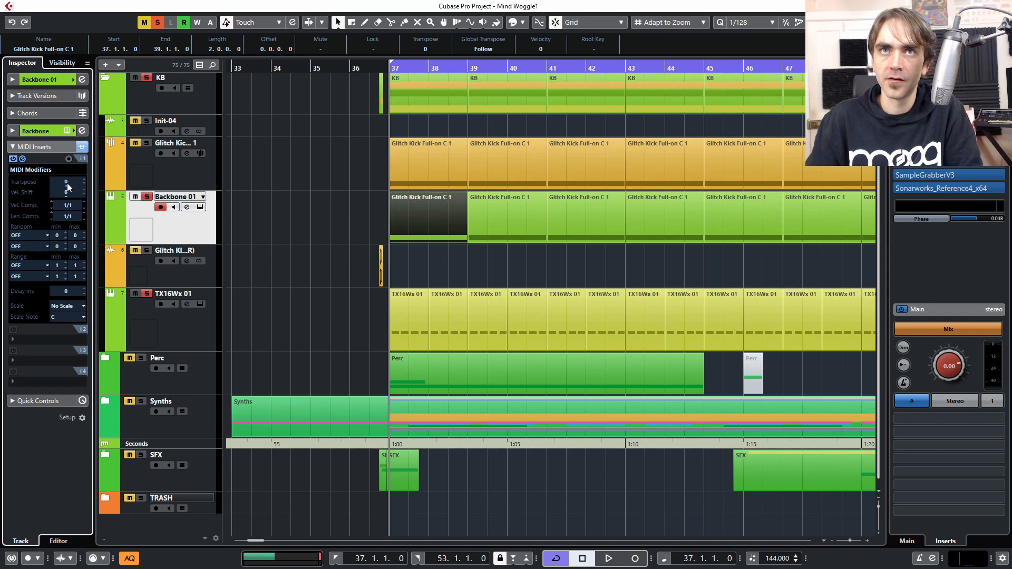
double_click(407, 207)
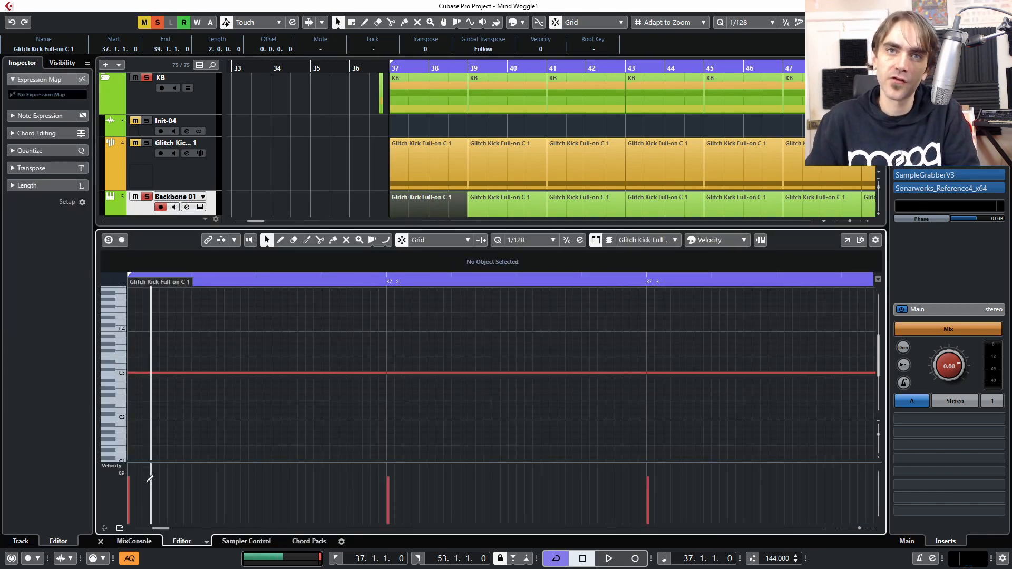
click(100, 541)
scroll(350, 239, down, 3)
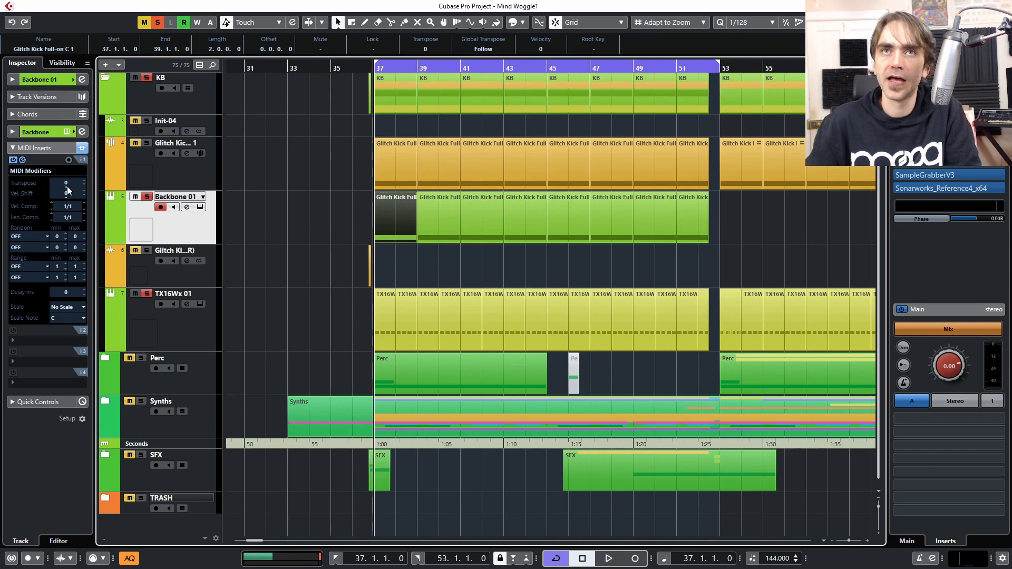
Set the Backbone 01 track's MIDI transpose to 6 and open its Backbone instrument.
scroll(70, 188, up, 4)
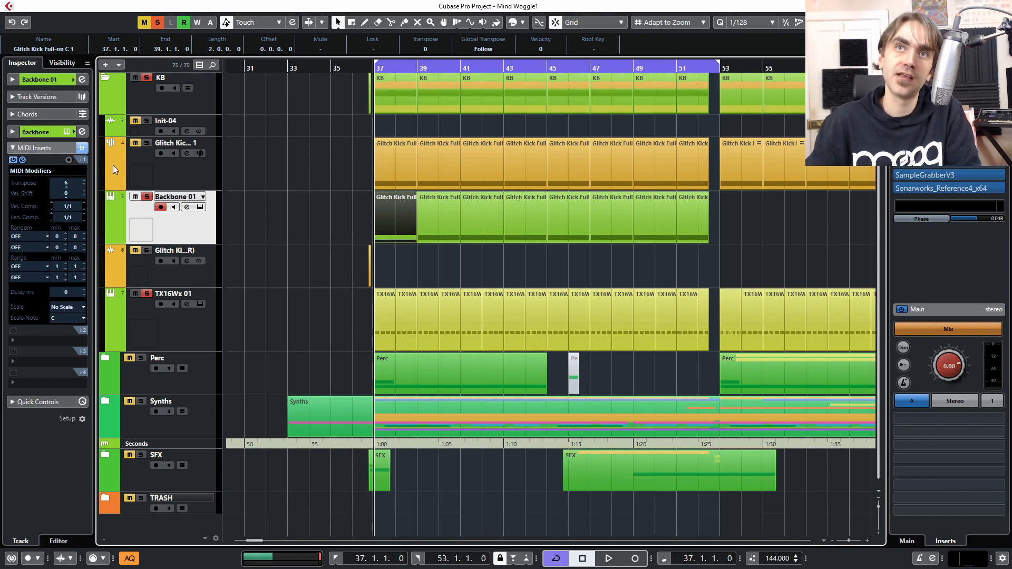
click(24, 78)
click(80, 190)
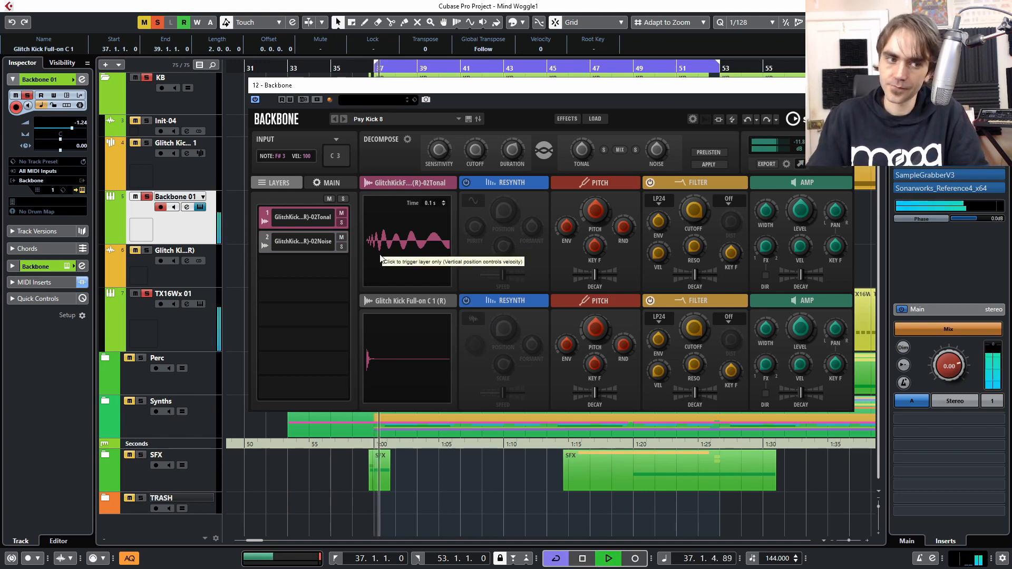
Stop playback and examine the pitch envelope of the Noise layer in Backbone.
key(space)
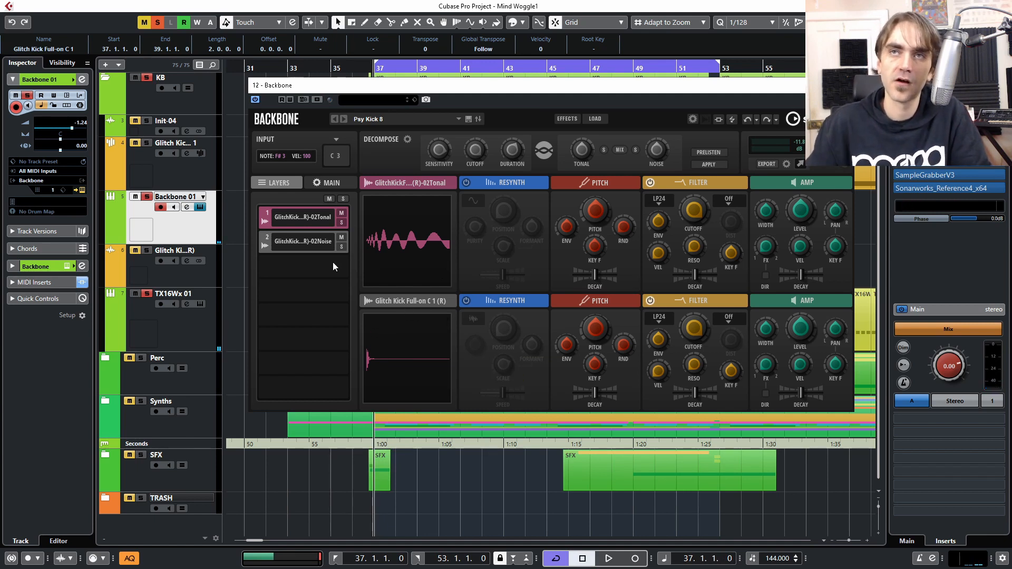
click(300, 242)
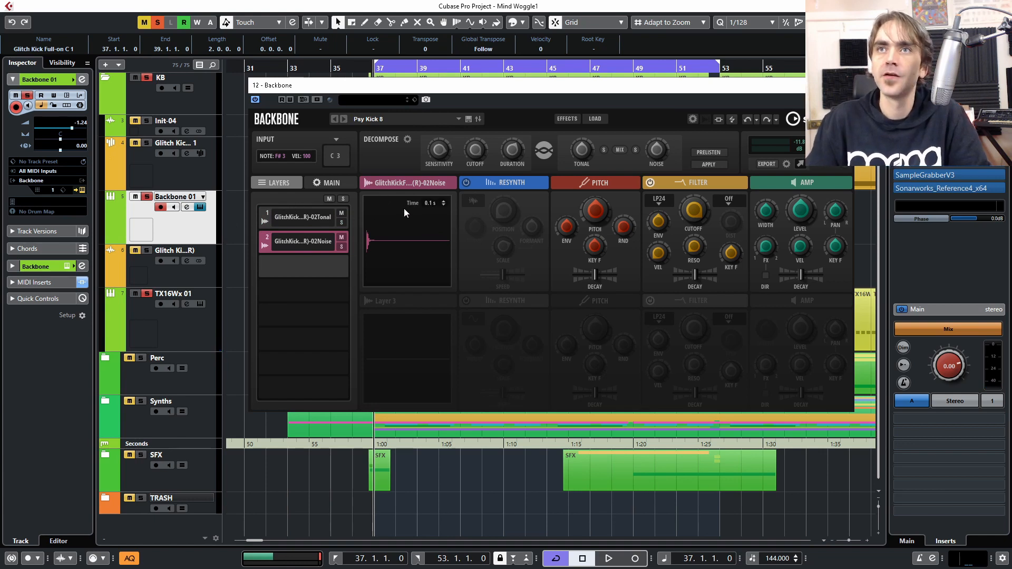
click(591, 183)
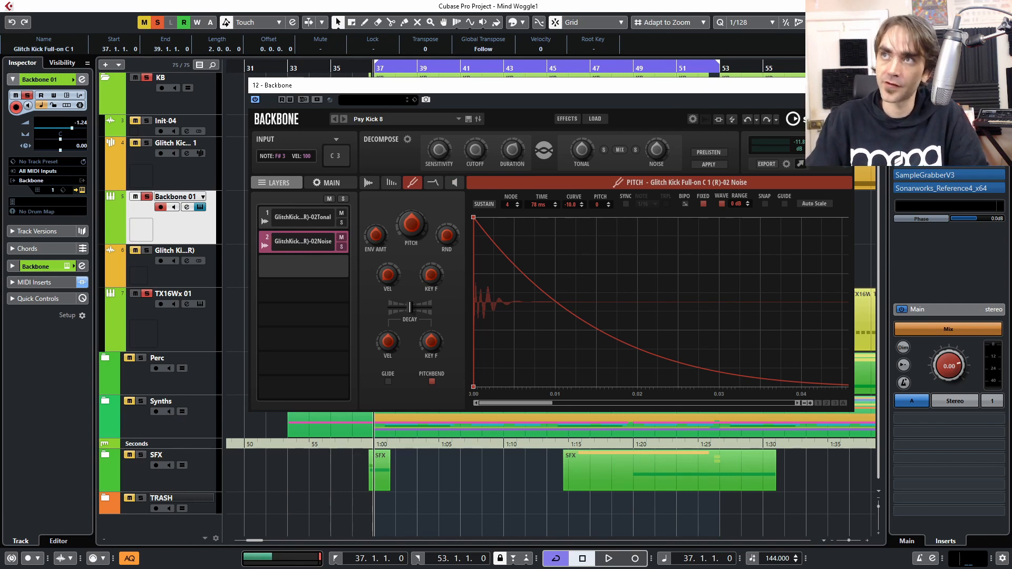
click(842, 85)
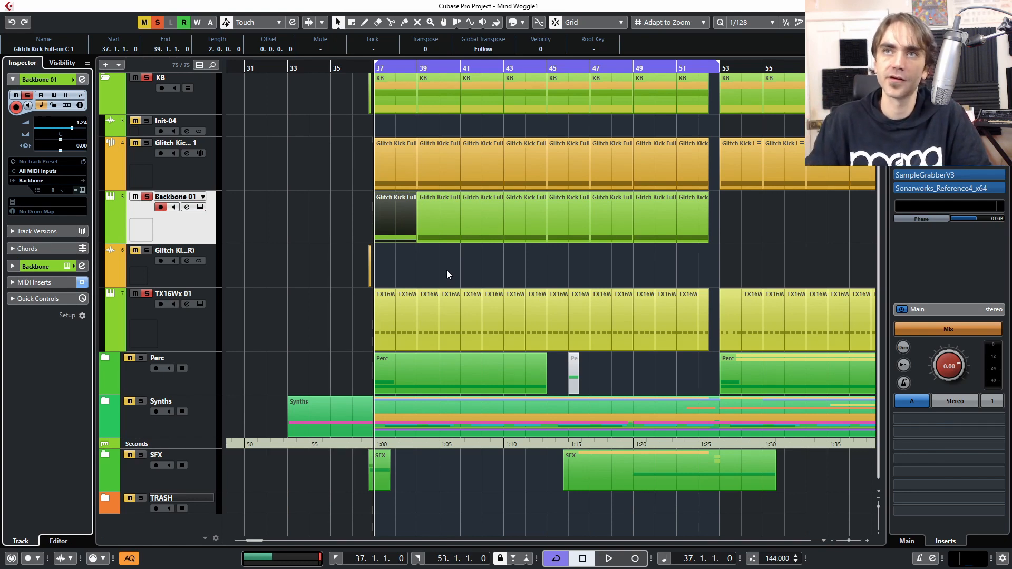
Play the looped section and examine the Backbone kick's waveform in the oscilloscope.
key(space)
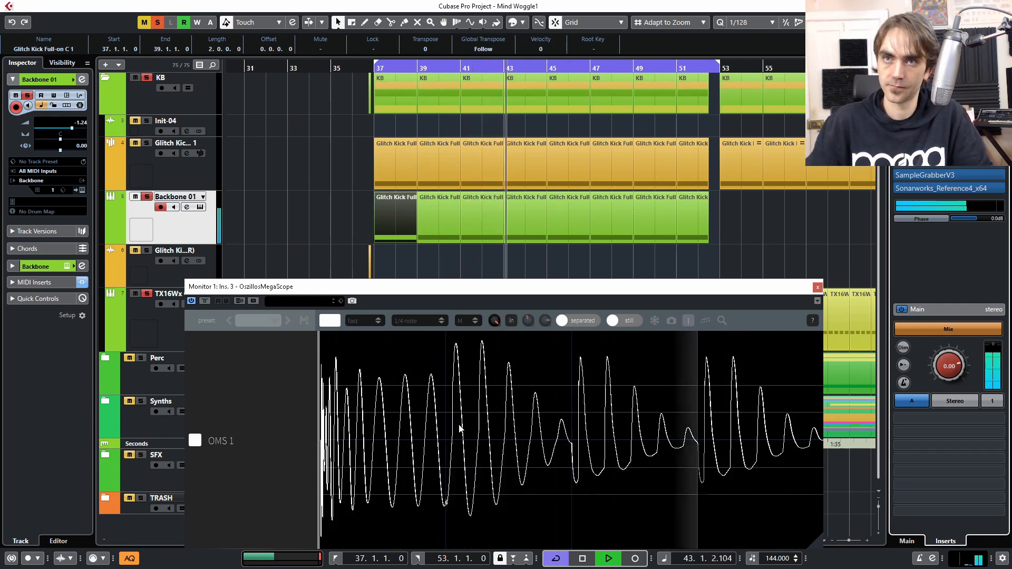
key(space)
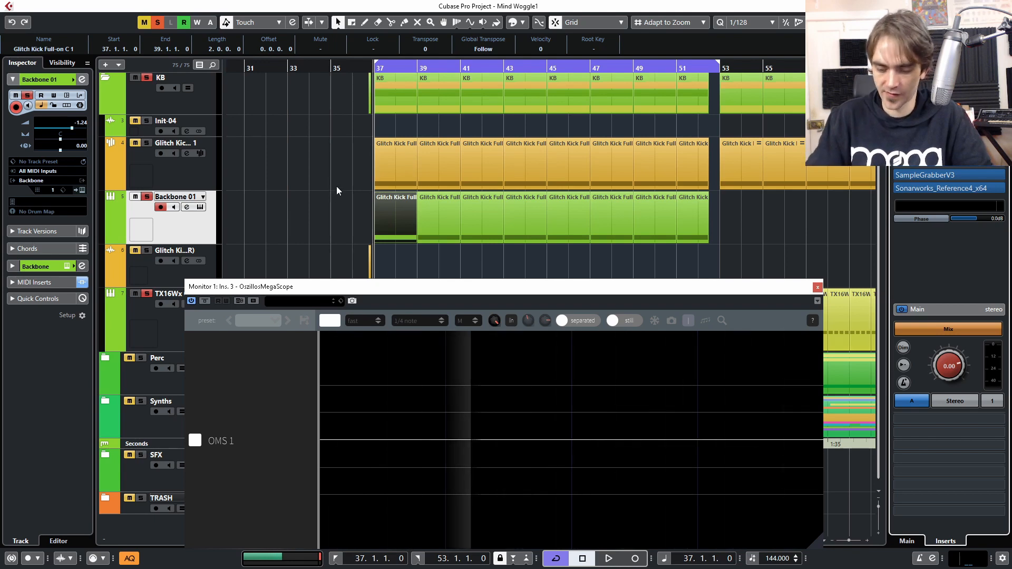
key(space)
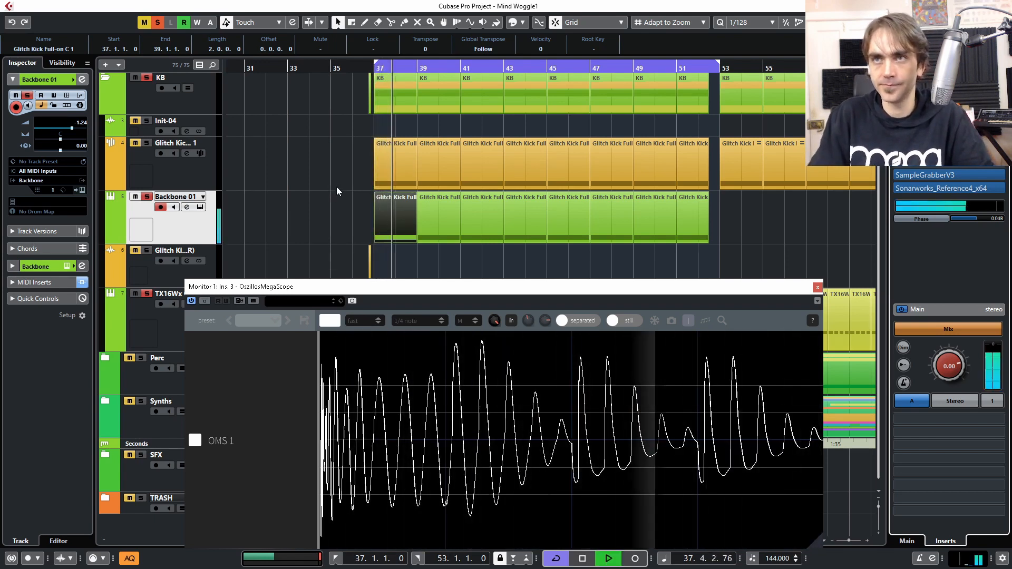
click(817, 286)
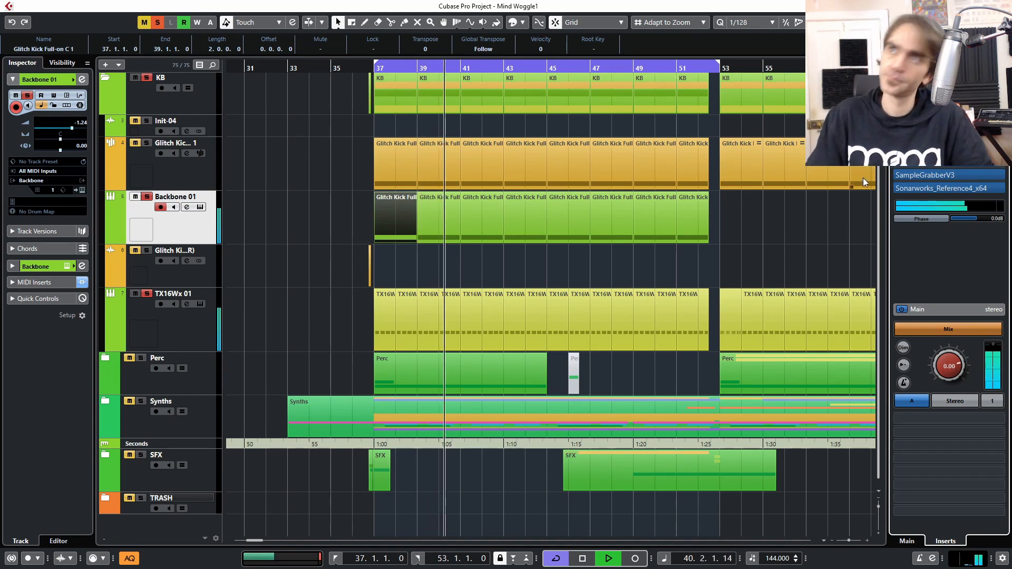
click(949, 122)
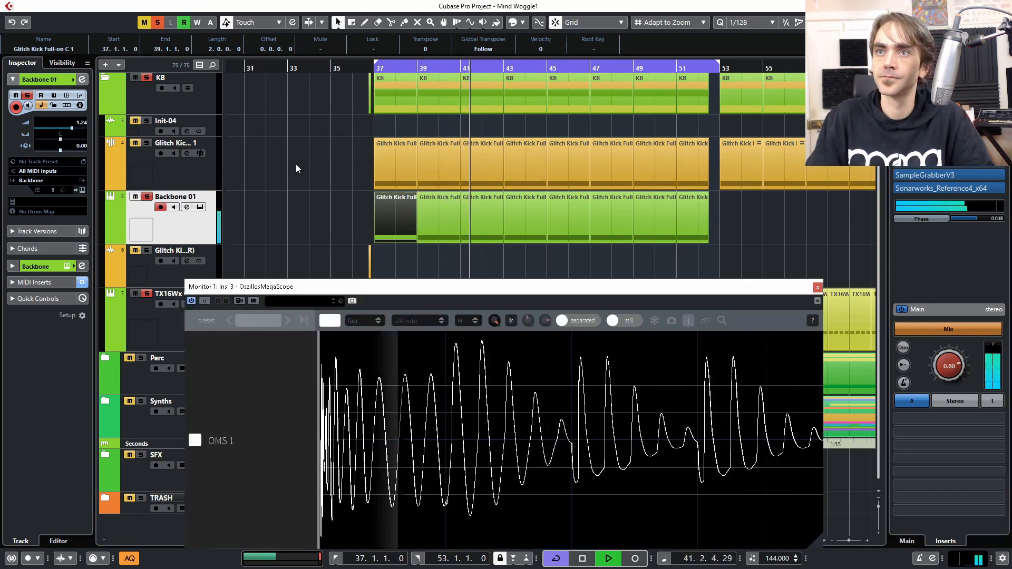
Compare the kicks by swapping solo from Backbone 01 to the original Glitch Kick track and back, and stop playback.
click(148, 196)
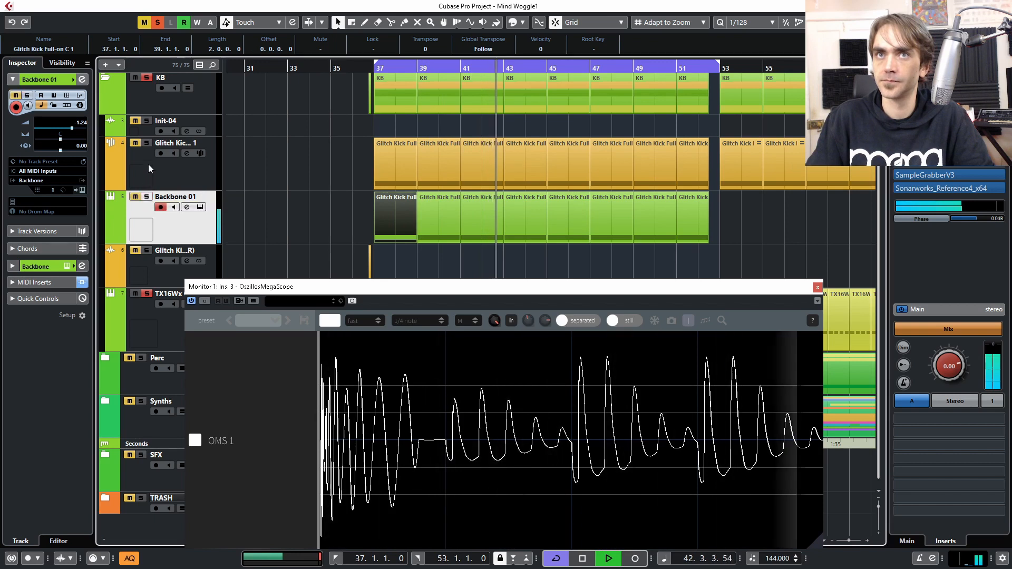
click(145, 142)
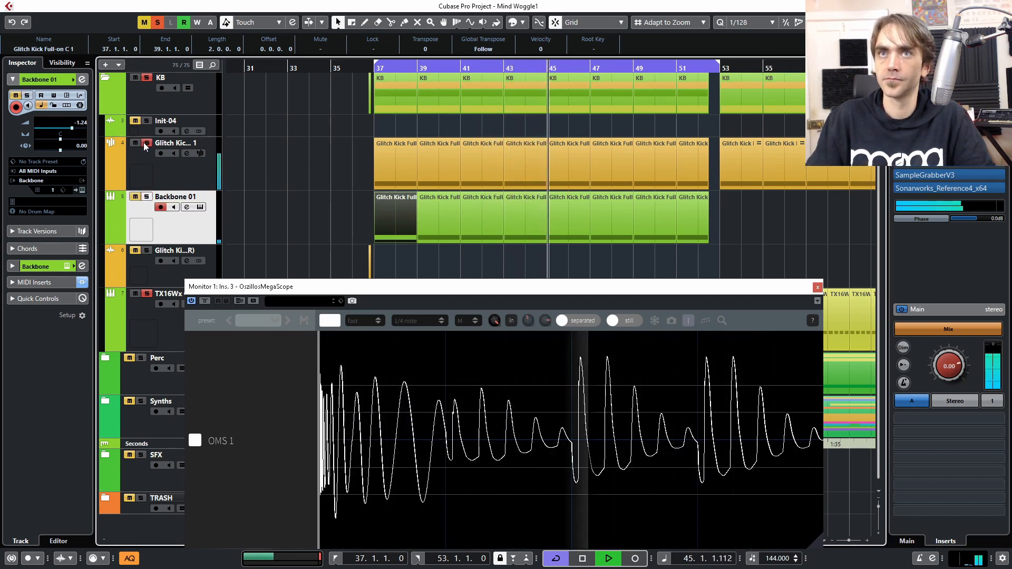
click(145, 143)
click(147, 197)
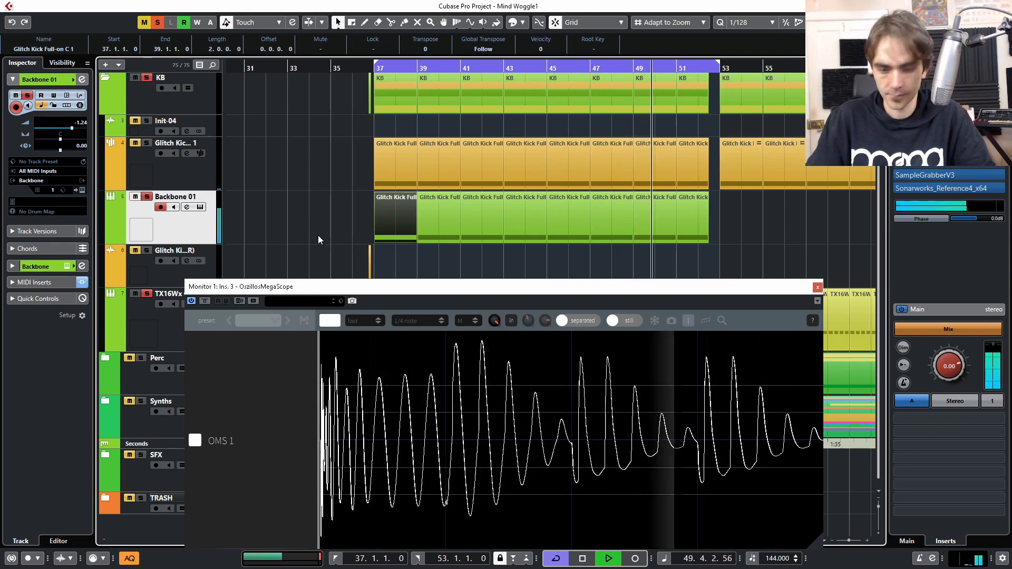
key(space)
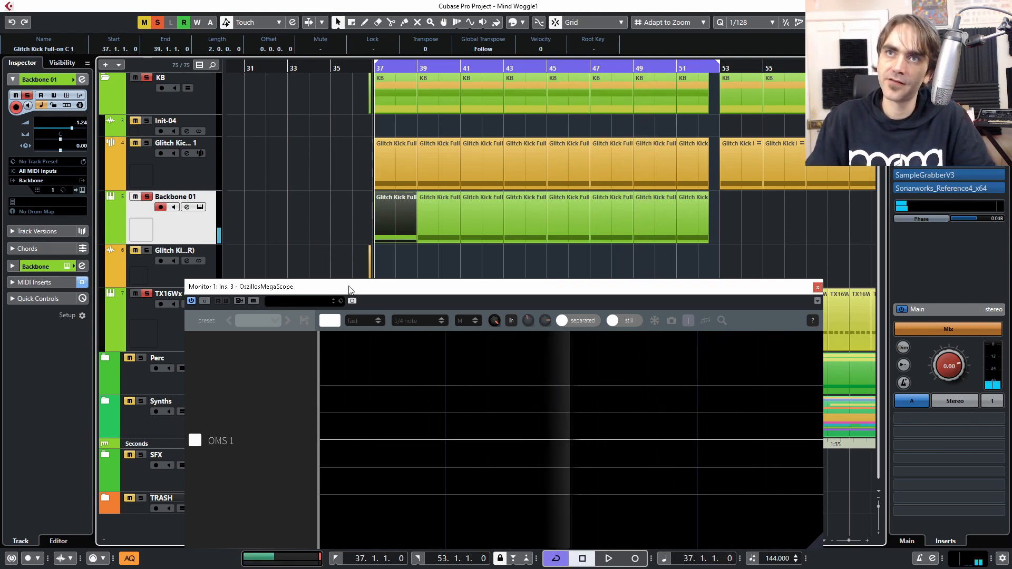
Move the oscilloscope out of the way and open the LFOTool insert on the TX16Wx 01 channel.
drag(369, 286, 369, 362)
click(195, 327)
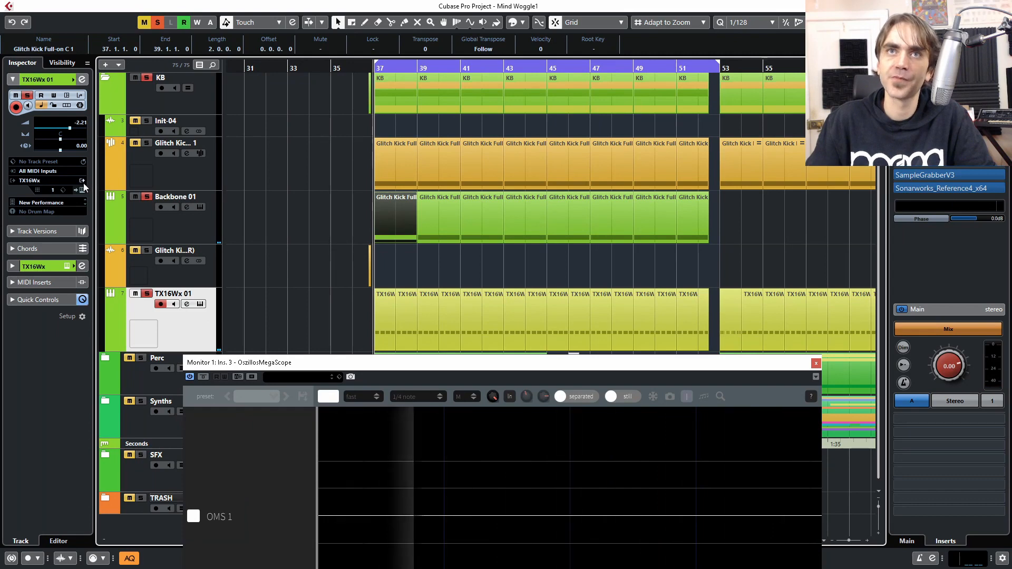
click(80, 81)
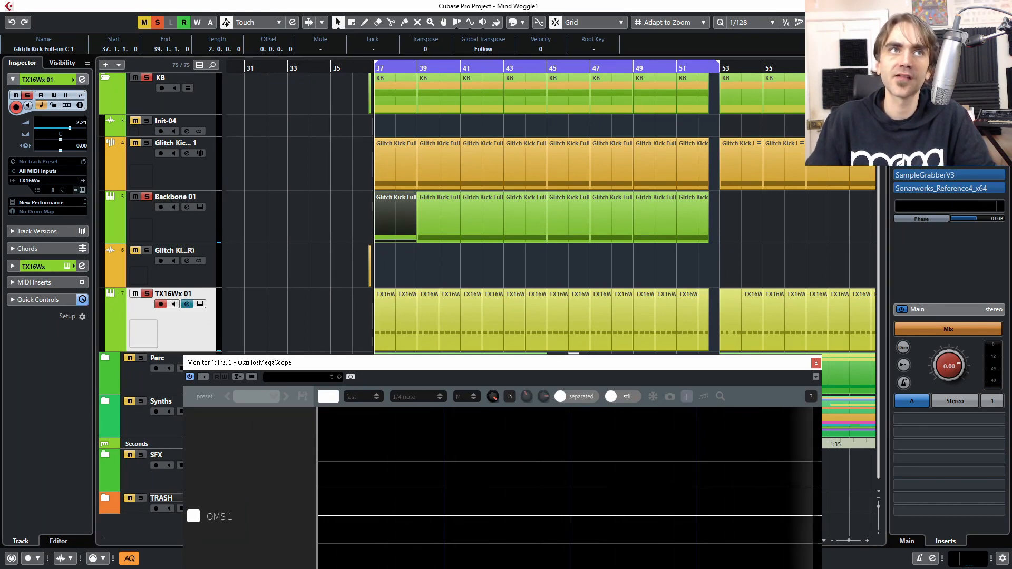
click(305, 177)
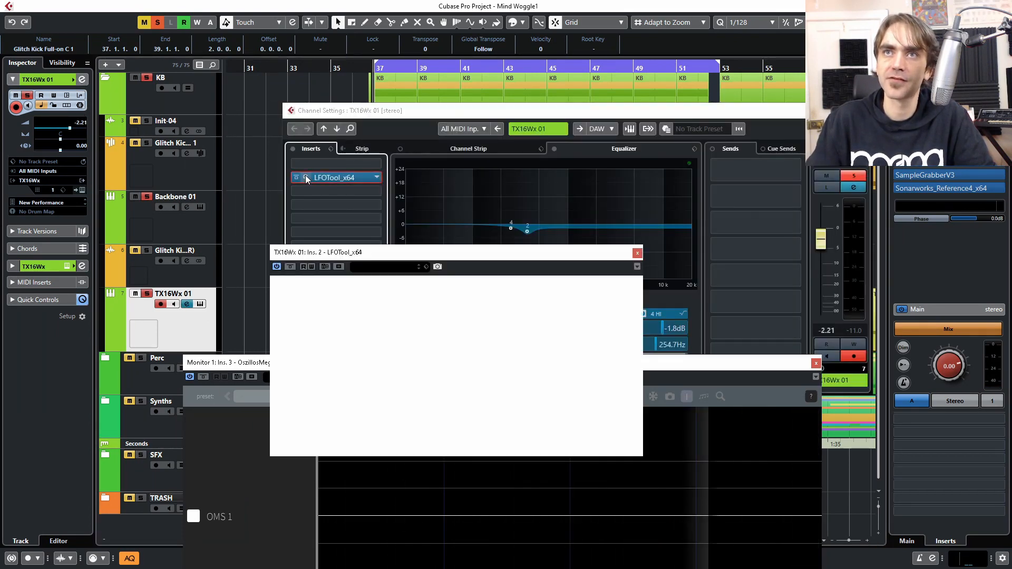
drag(413, 358, 413, 367)
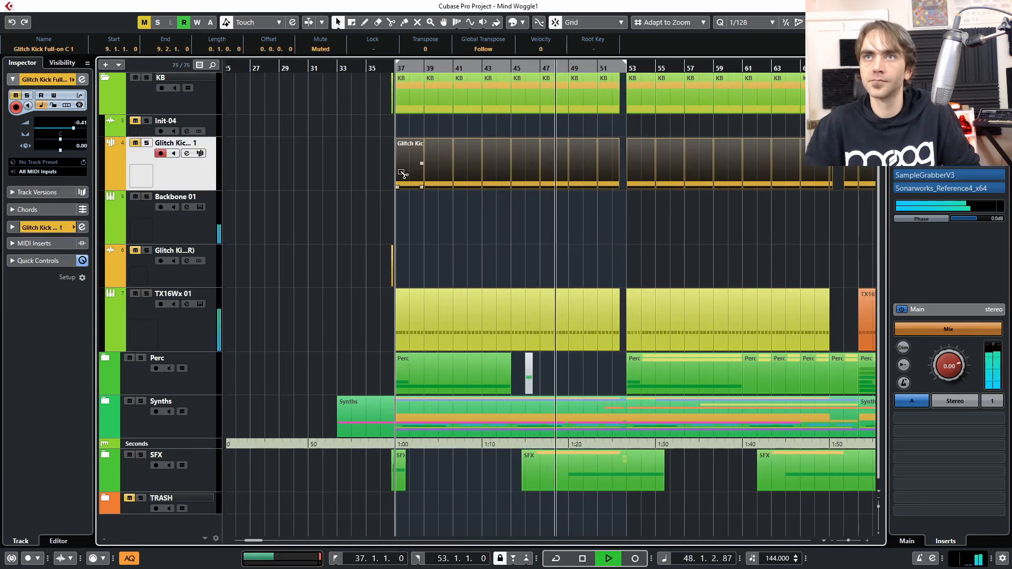
Copy the muted Glitch Kick parts onto the Backbone 01 track and fit the whole arrangement in view.
drag(402, 173, 407, 226)
key(shift+f)
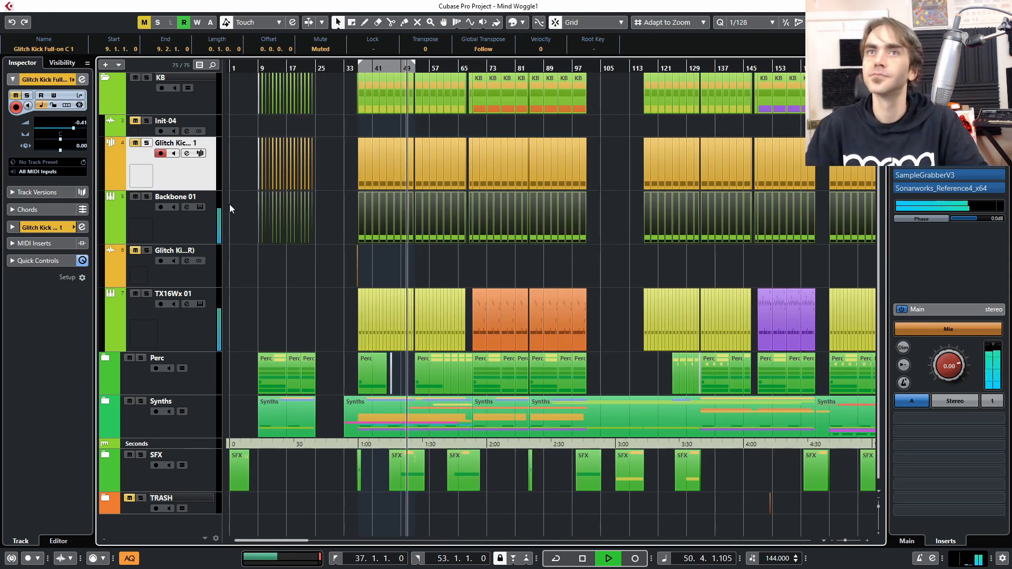
Open Backbone on the Backbone 01 track, adjust the Tonal layer's amp velocity amount, and check the Noise layer.
click(194, 219)
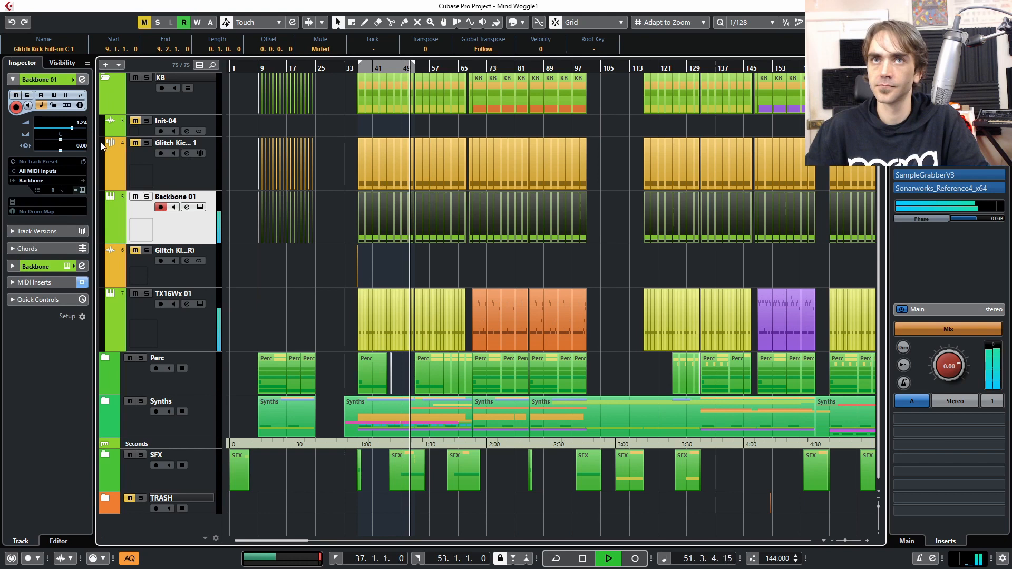
click(82, 190)
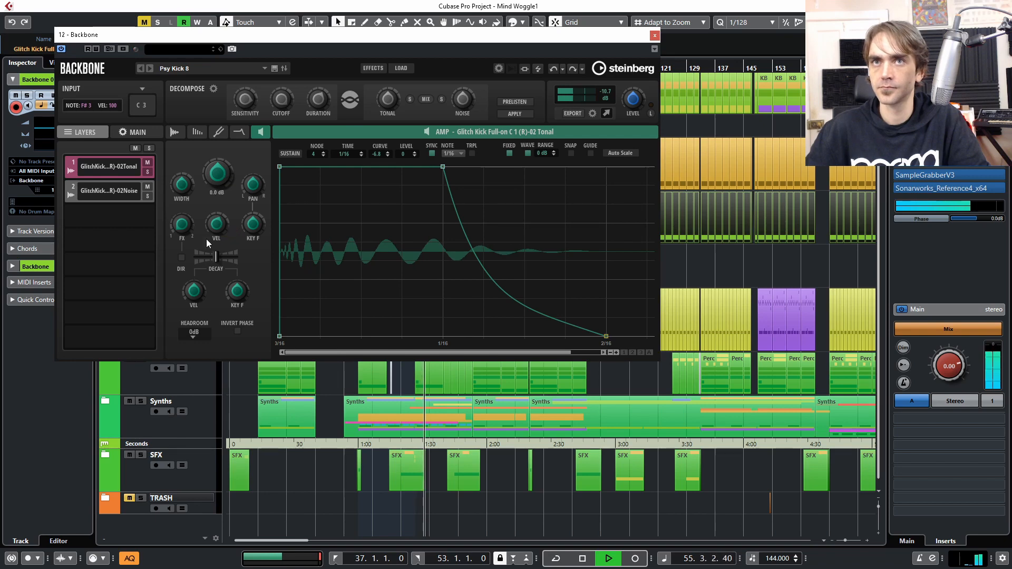
drag(216, 226, 221, 180)
click(112, 199)
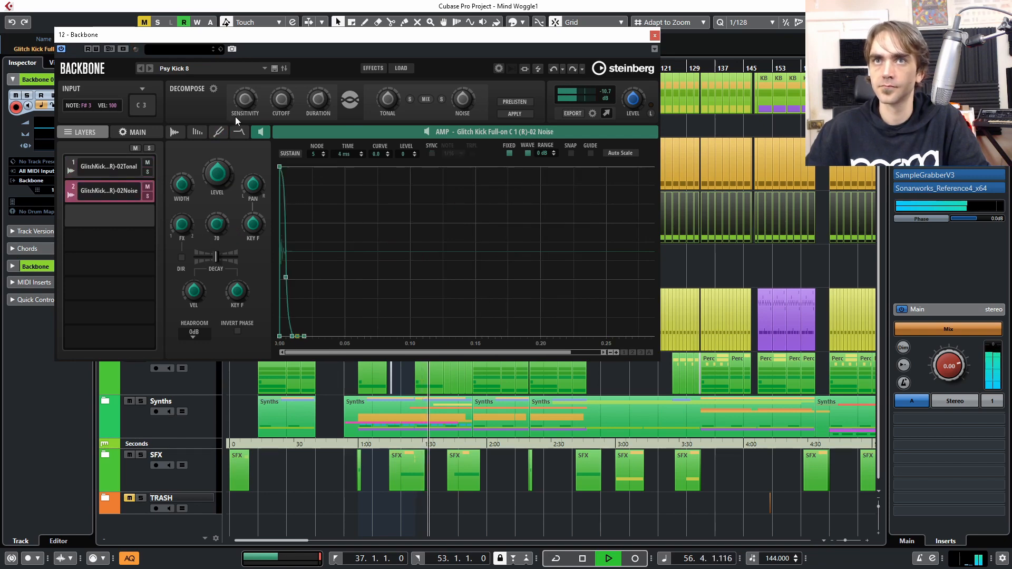
click(654, 35)
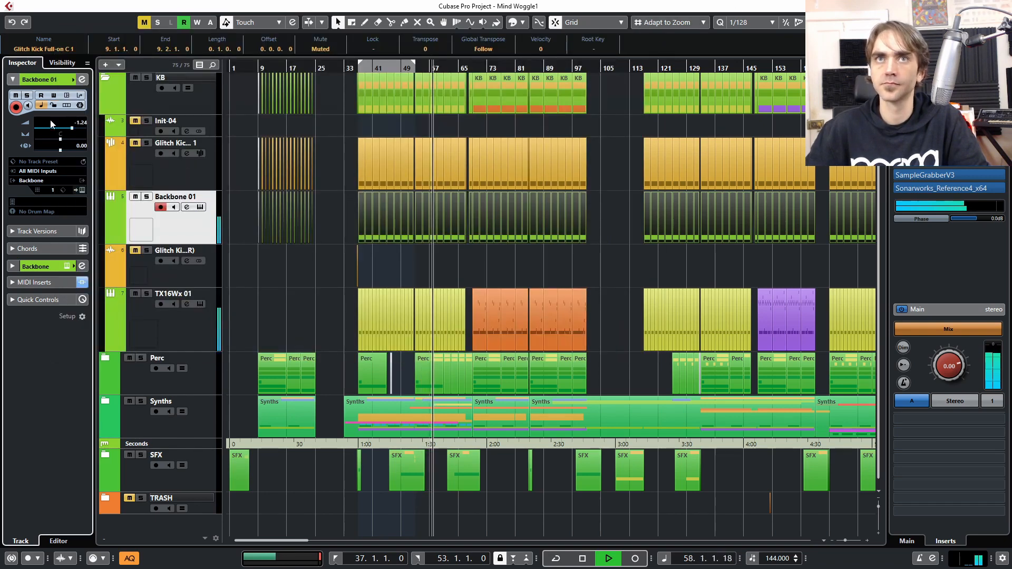
Raise the Backbone 01 channel volume to 2.84 dB.
click(80, 128)
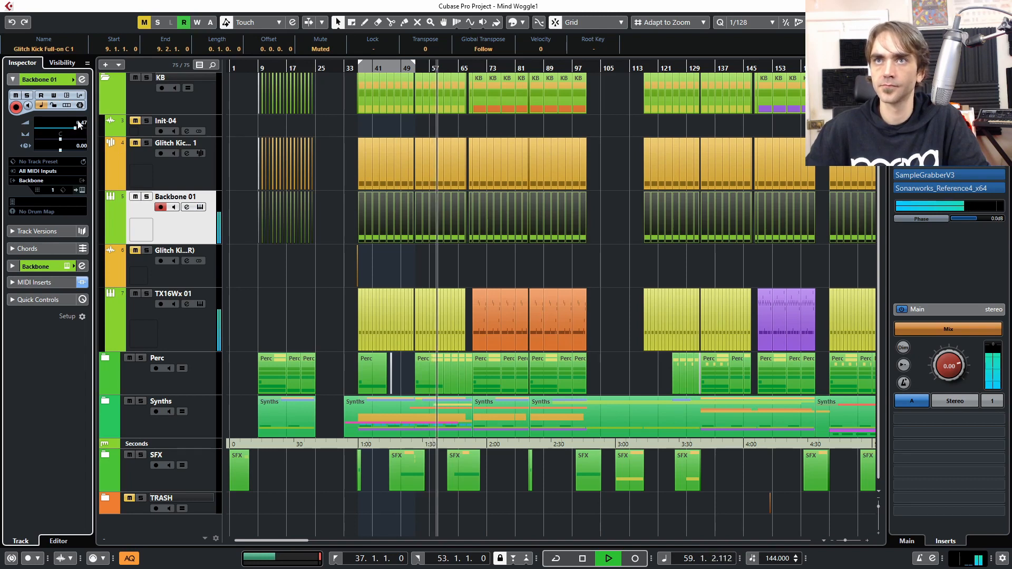
drag(78, 123, 79, 124)
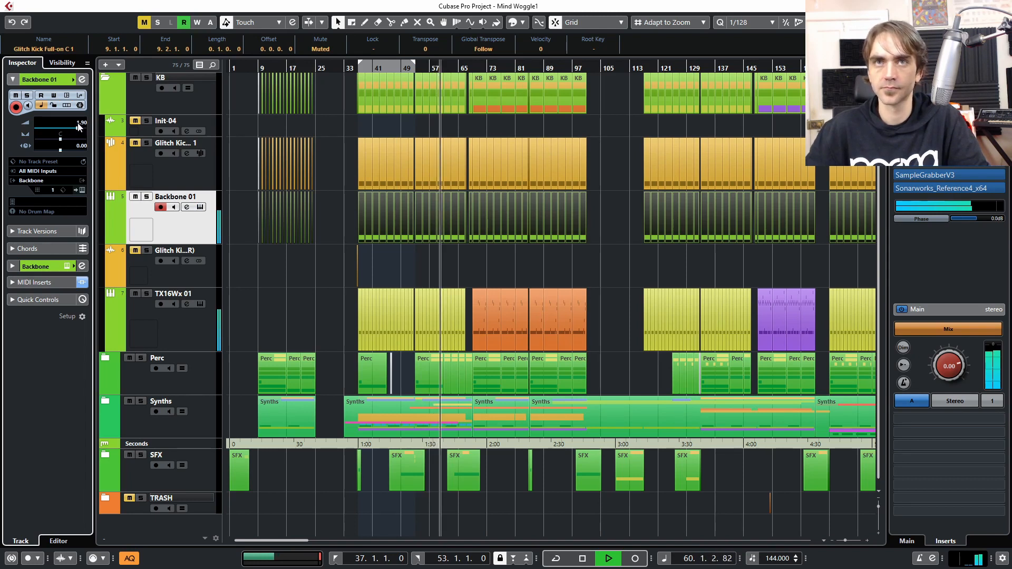
click(81, 79)
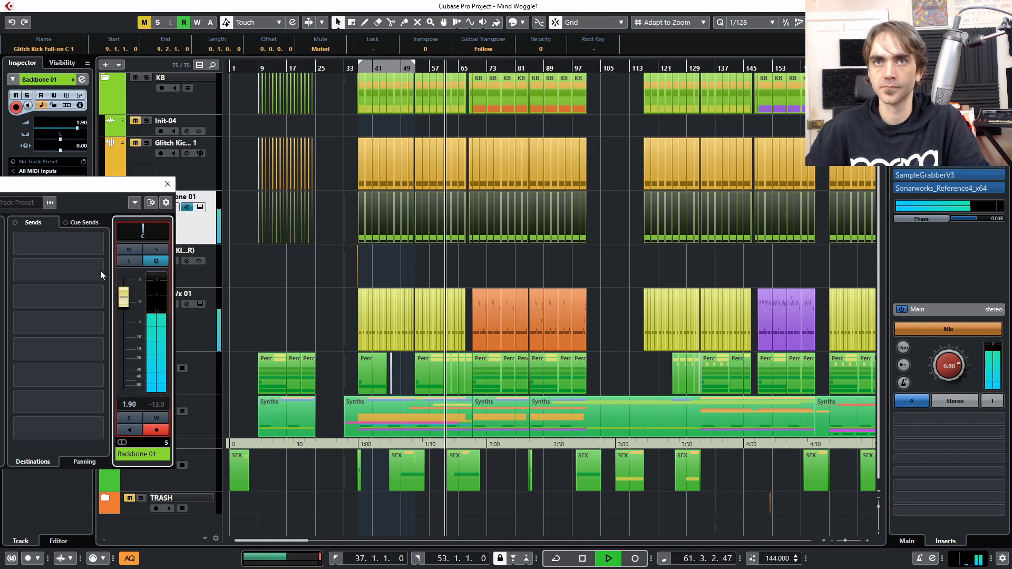
drag(123, 301, 126, 301)
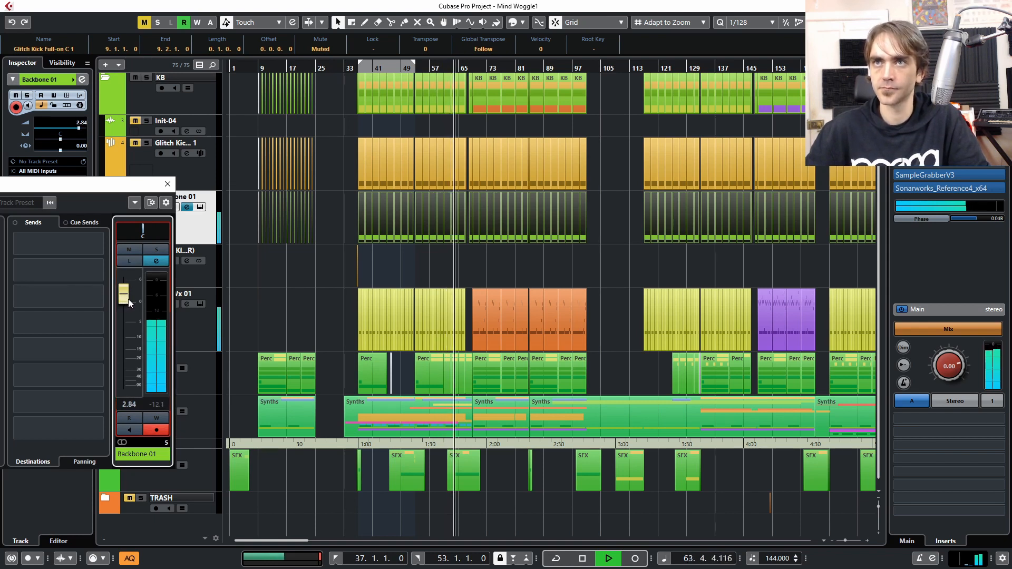
Close the Backbone 01 channel settings, examine the arrangement around the kick parts during playback, and stop playback.
click(167, 185)
click(493, 264)
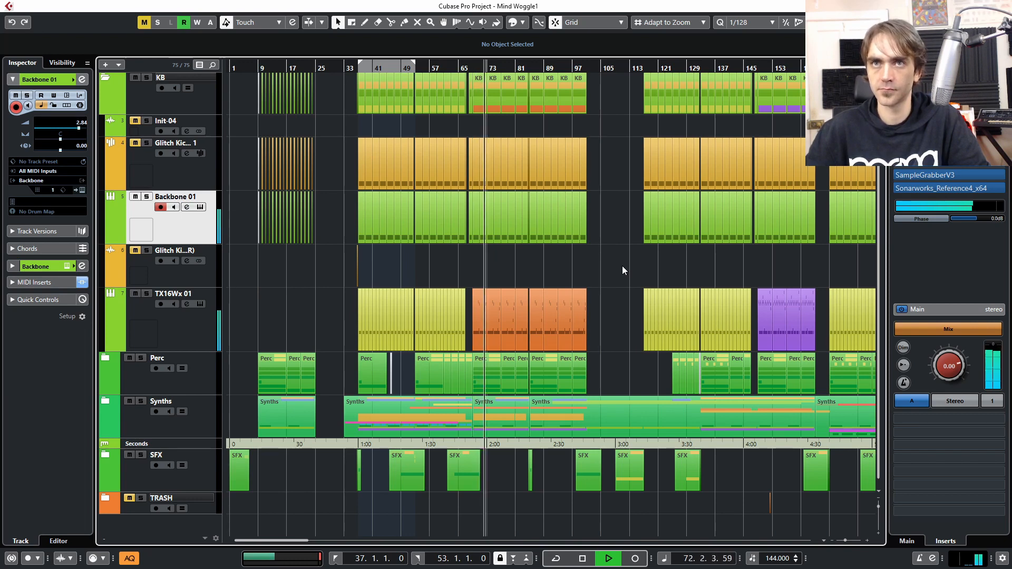
scroll(515, 282, up, 2)
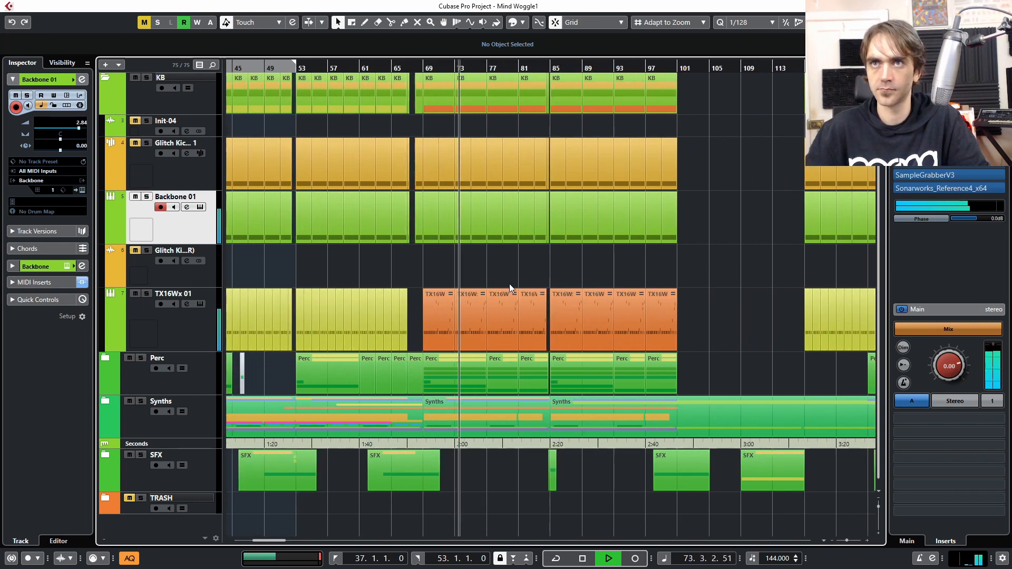
scroll(411, 306, up, 1)
scroll(431, 275, up, 1)
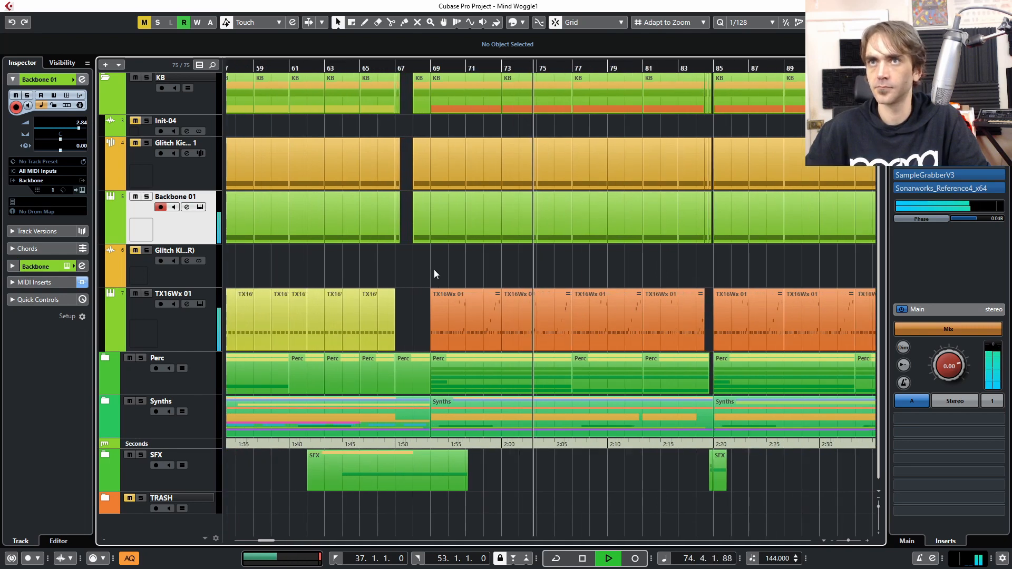
scroll(451, 263, down, 3)
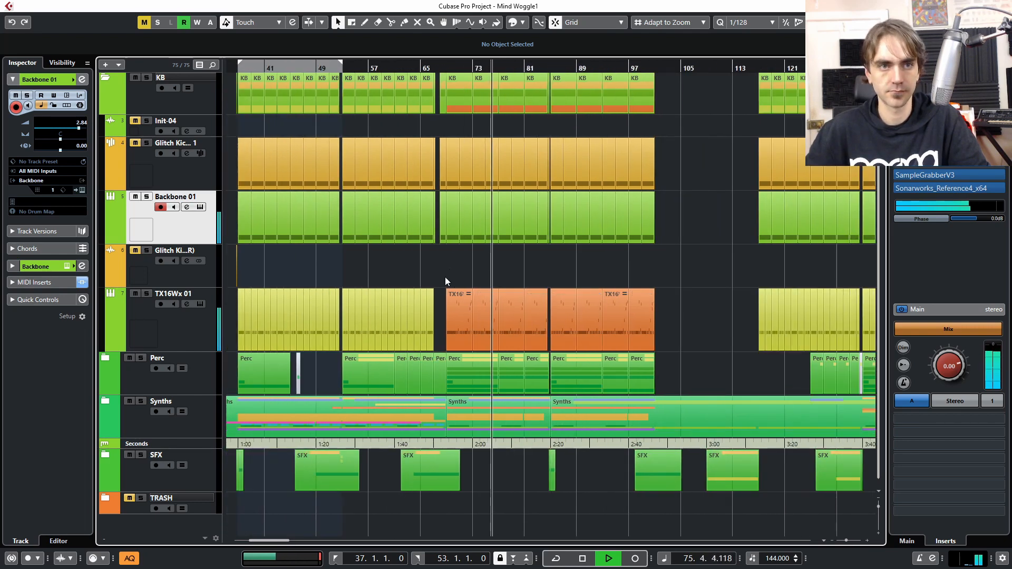
scroll(445, 277, up, 4)
scroll(444, 274, down, 3)
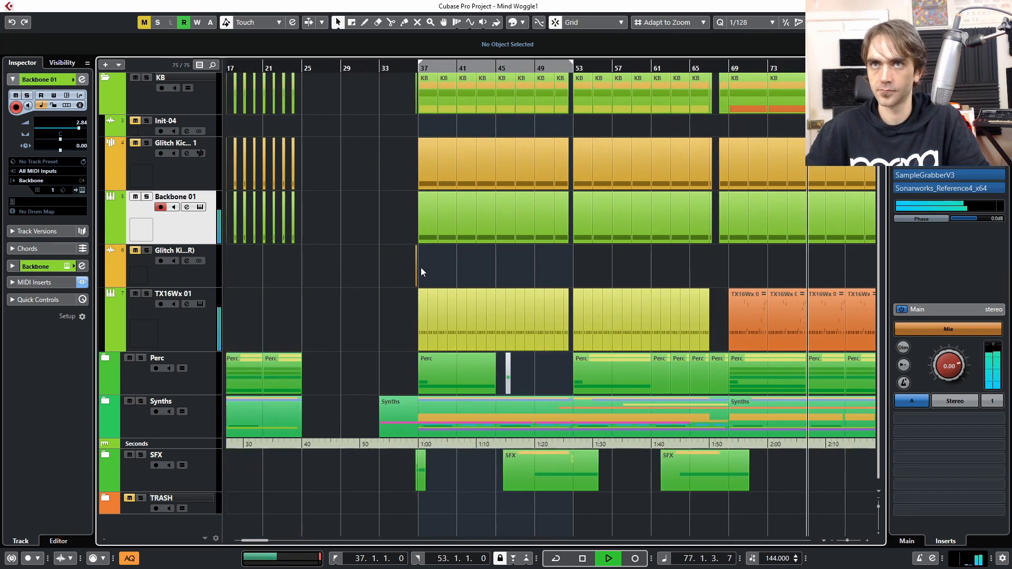
key(space)
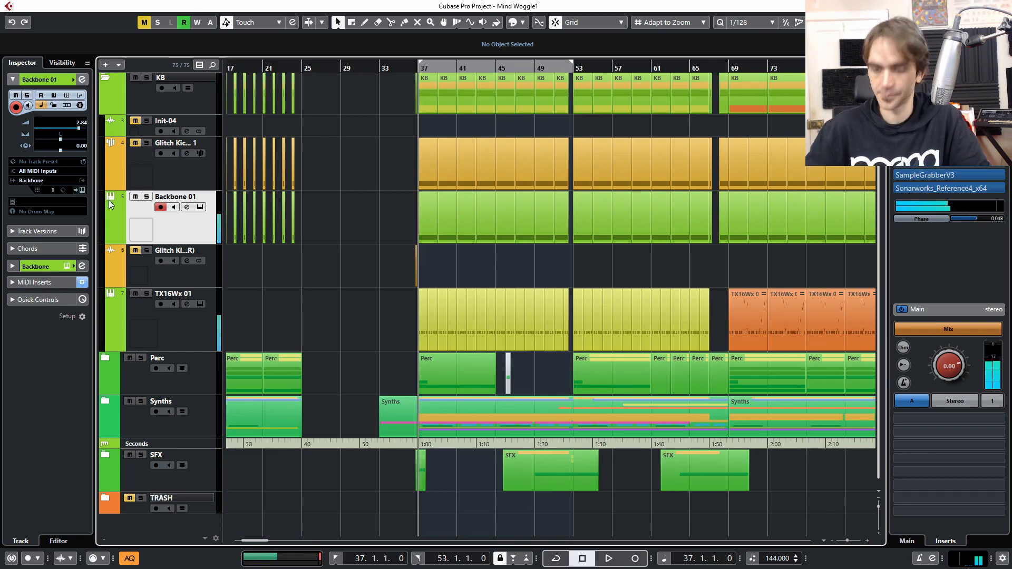
Open the Glitch Kick track's Sampler Control and load the Psy Kick 8 audio event from the TRASH folder into it.
click(77, 189)
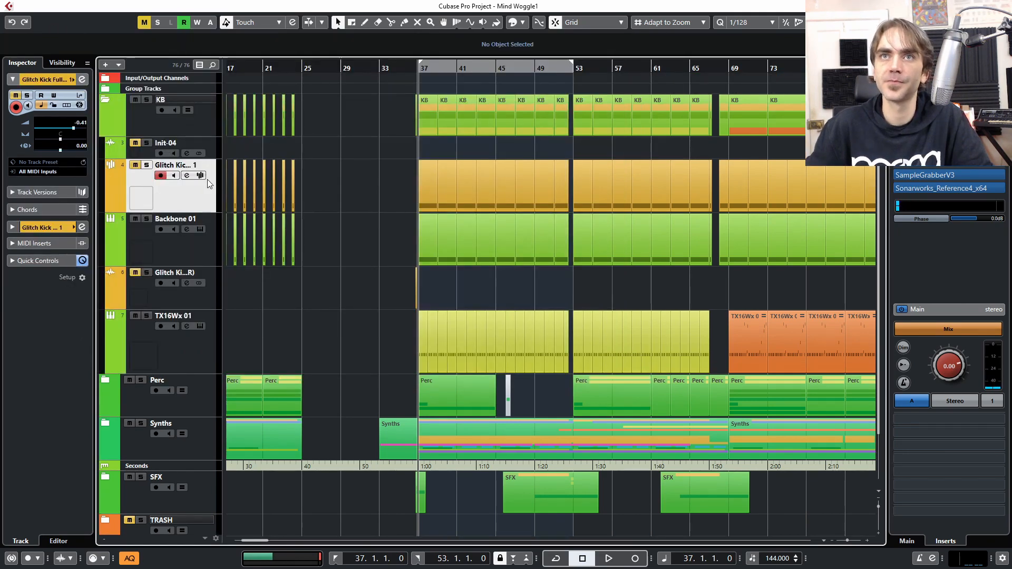
click(200, 175)
scroll(341, 166, down, 10)
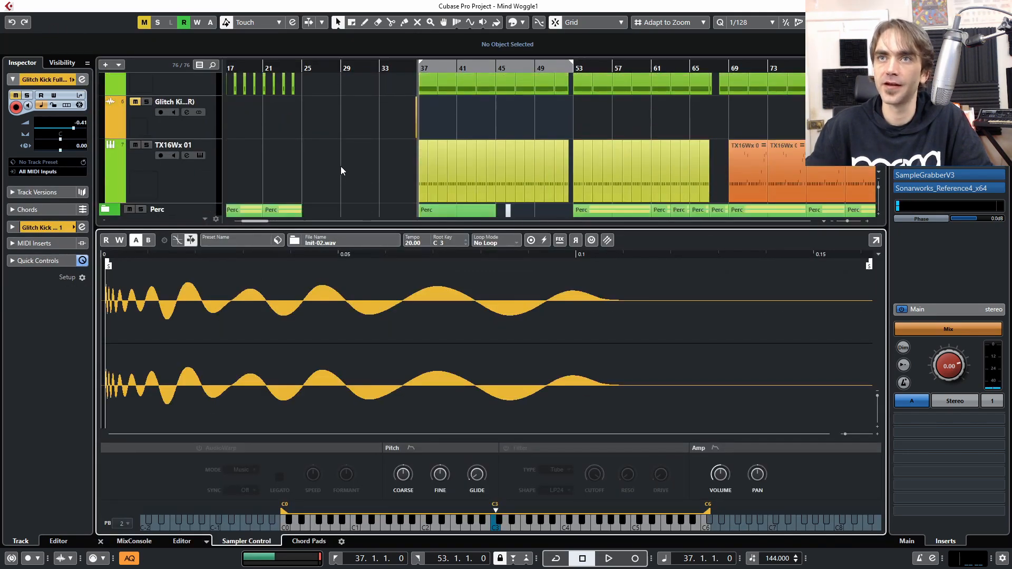
scroll(359, 196, up, 5)
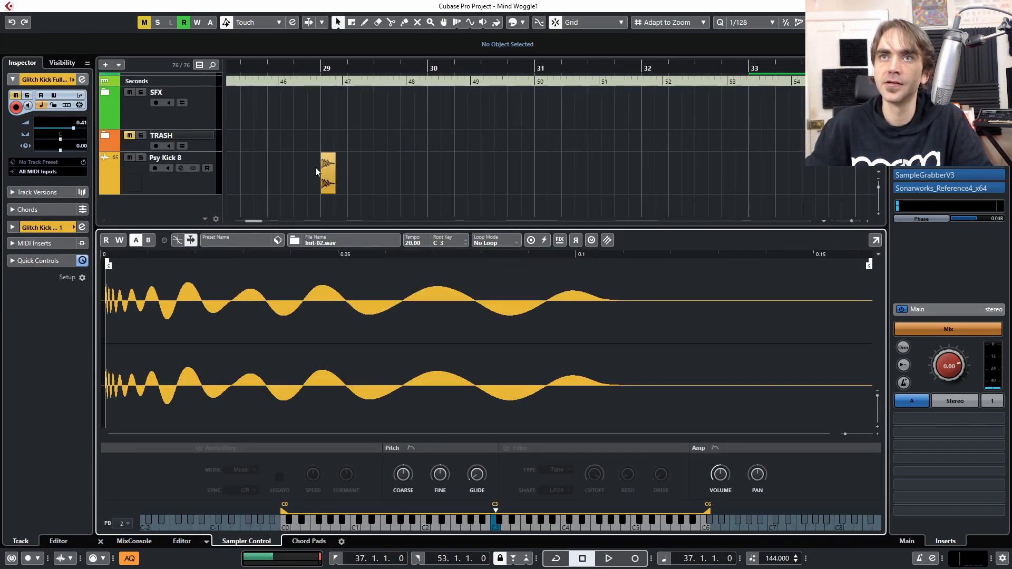
drag(323, 166, 287, 344)
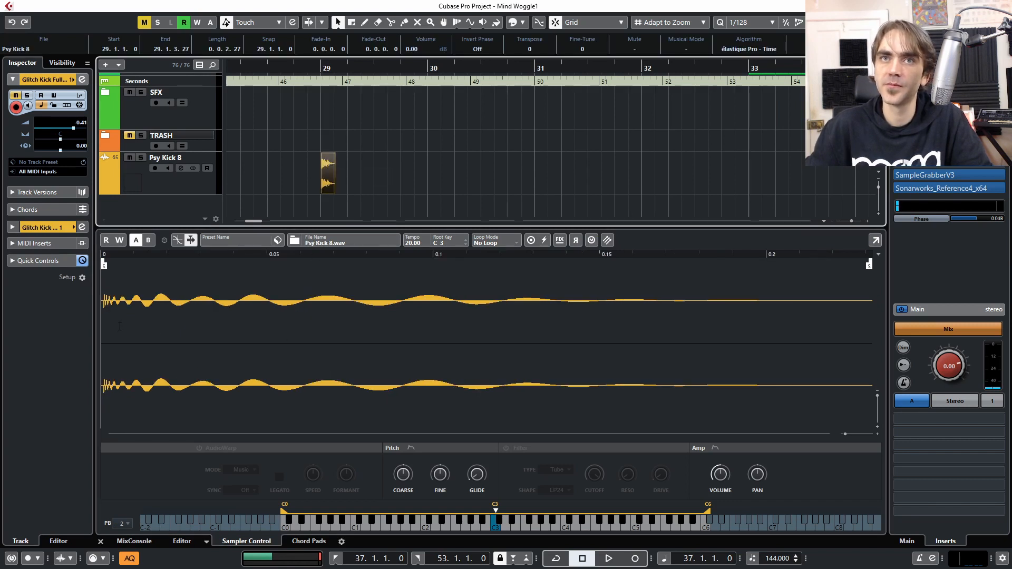
Set the Psy Kick 8 sample start at about 0.001 s, just before the kick's first transient.
drag(846, 434, 853, 434)
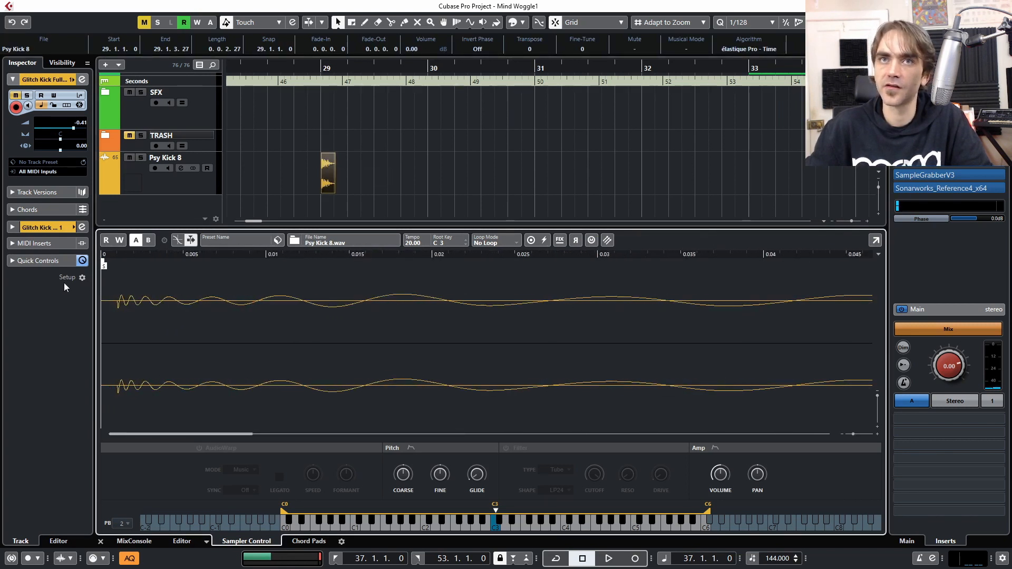
drag(103, 263, 113, 264)
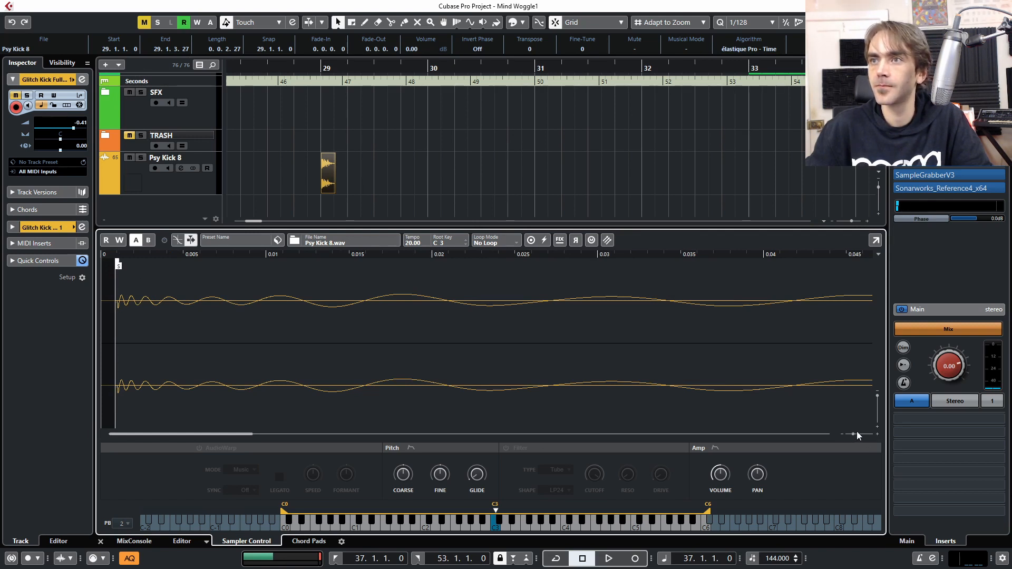
drag(857, 435, 869, 436)
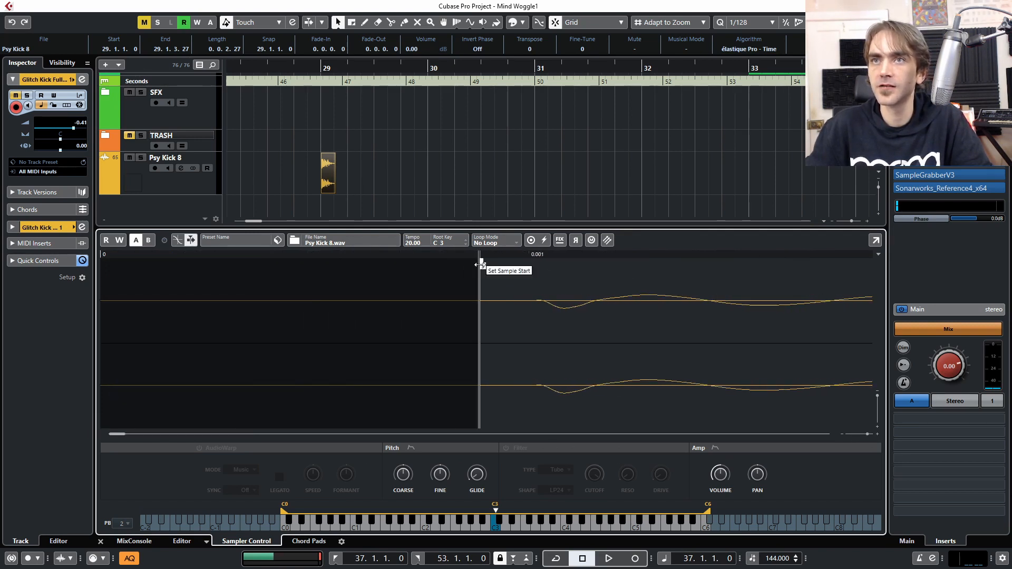
drag(481, 266, 540, 264)
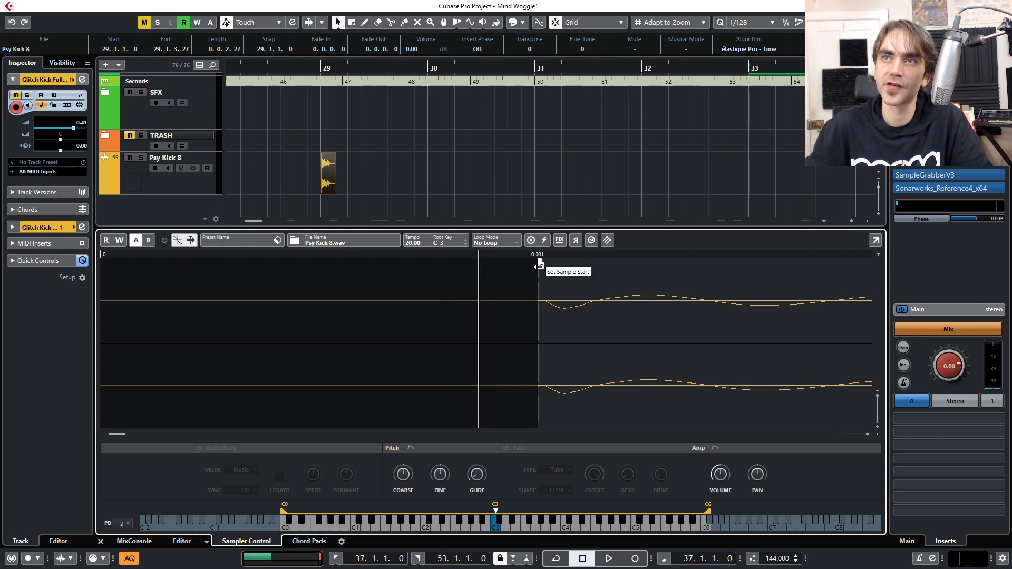
mouse_move(539, 267)
mouse_down()
mouse_move(461, 264)
mouse_move(529, 274)
mouse_up()
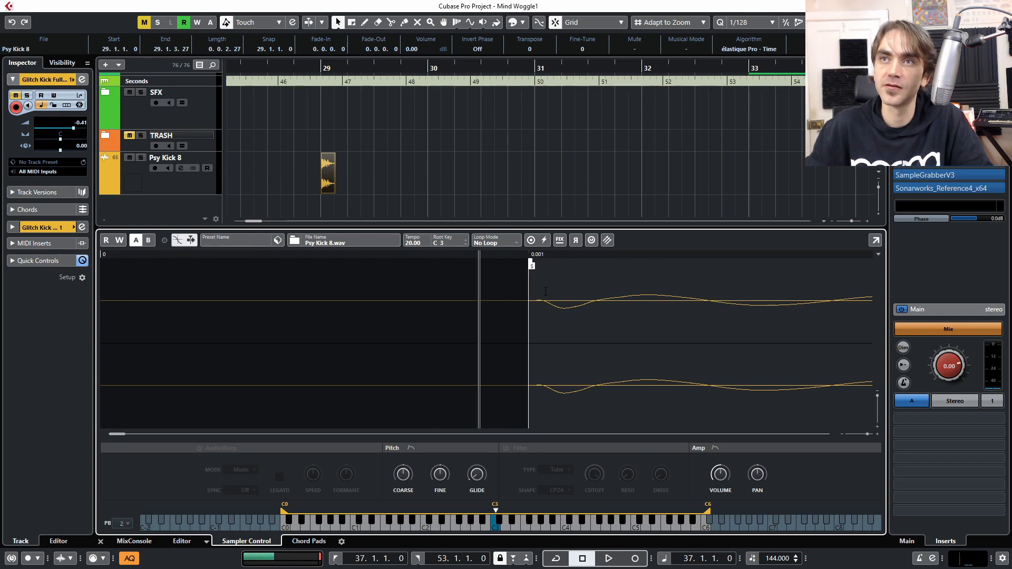
Set the Glitch Kick channel volume to -0.62 dB and close the Sampler Control and channel settings.
key(g)
key(g)
key(g)
key(g)
key(g)
key(g)
key(g)
key(g)
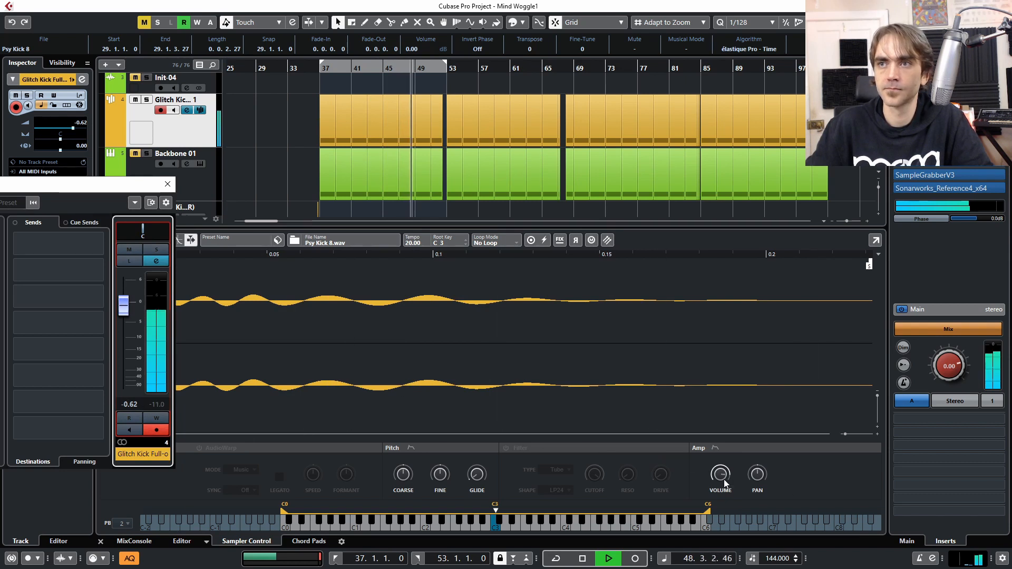
mouse_move(723, 475)
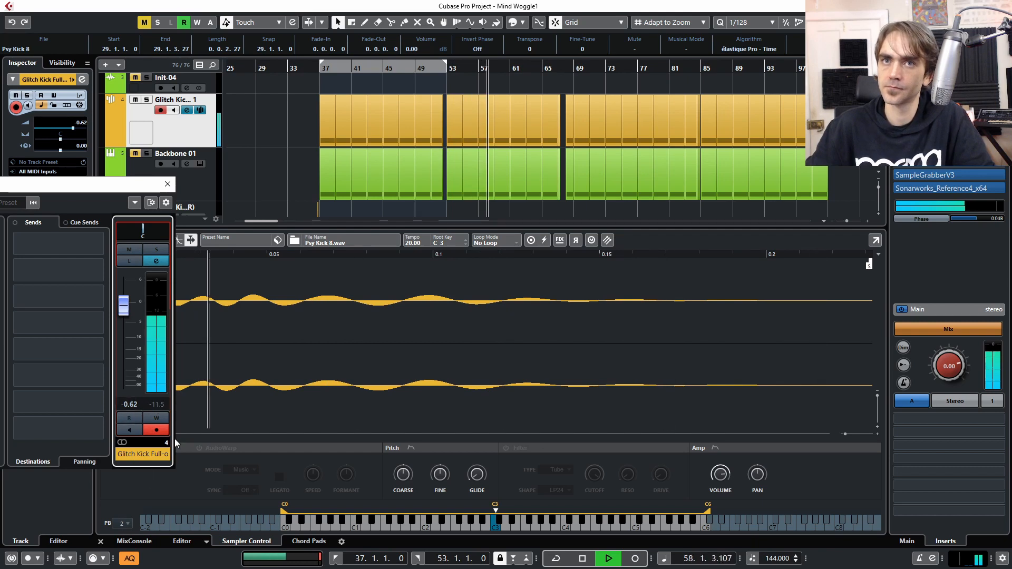
click(100, 541)
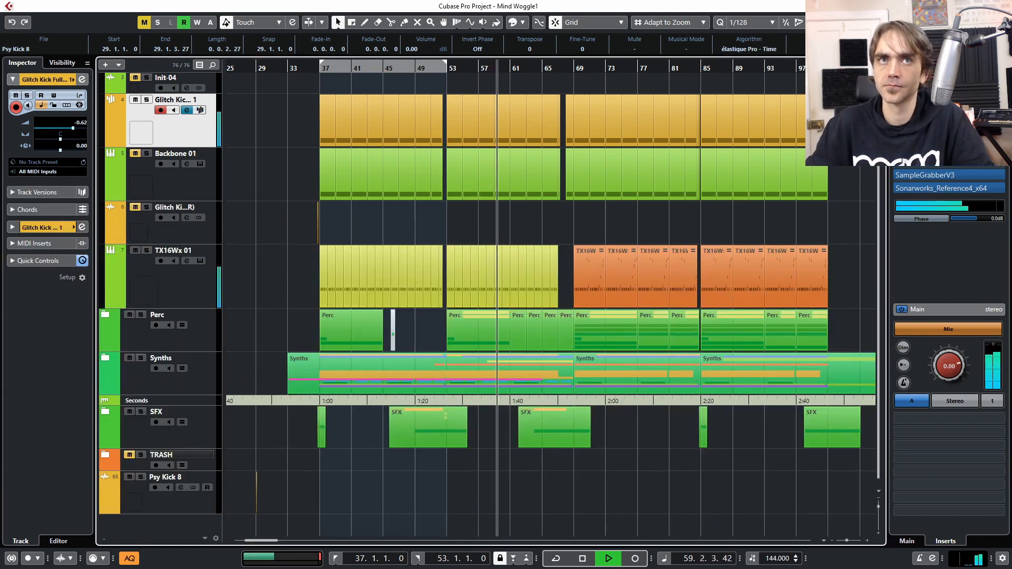
click(167, 184)
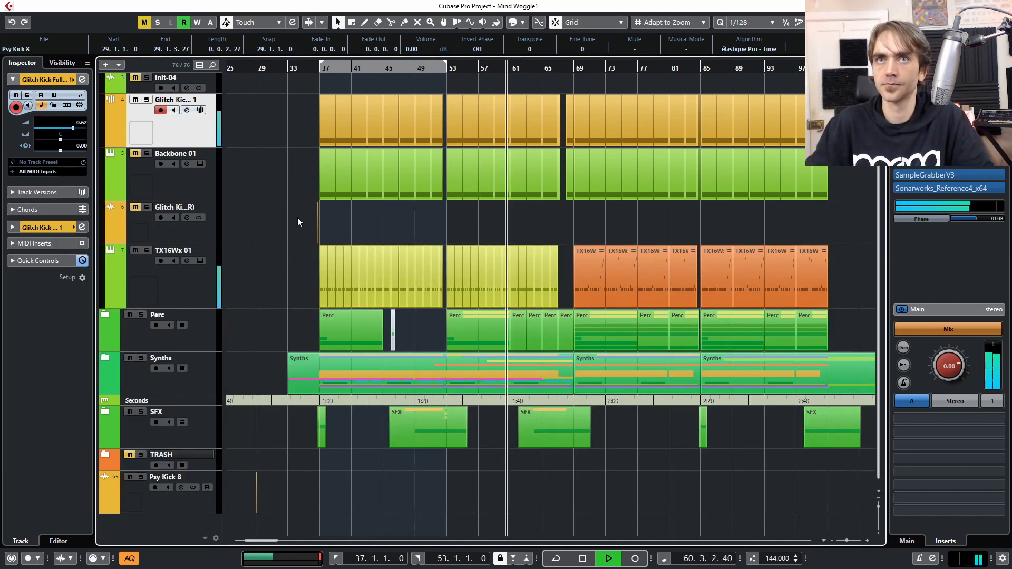
Select all events on the Backbone 01 track and delete them.
scroll(311, 243, up, 2)
scroll(268, 233, up, 3)
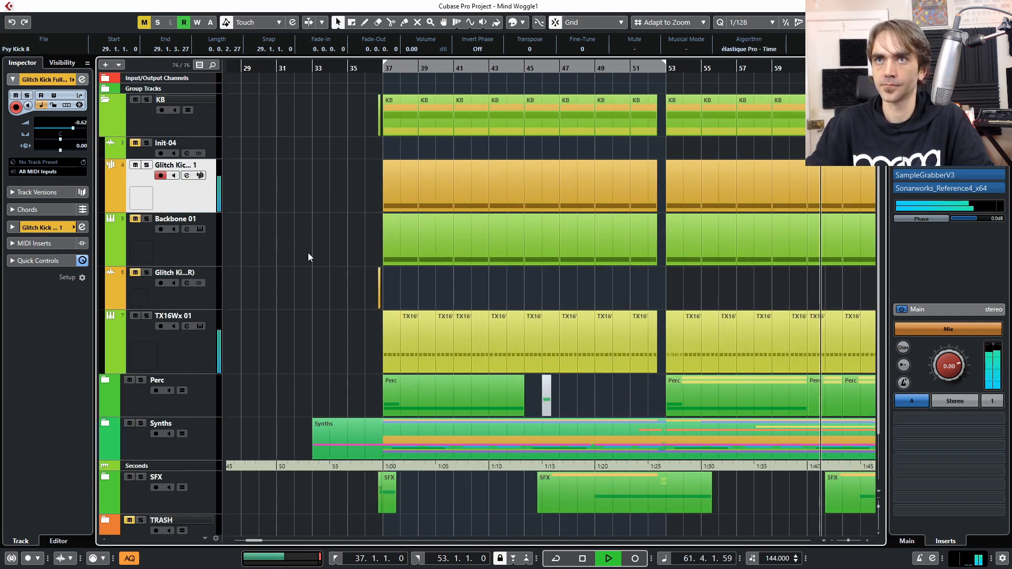
right_click(178, 245)
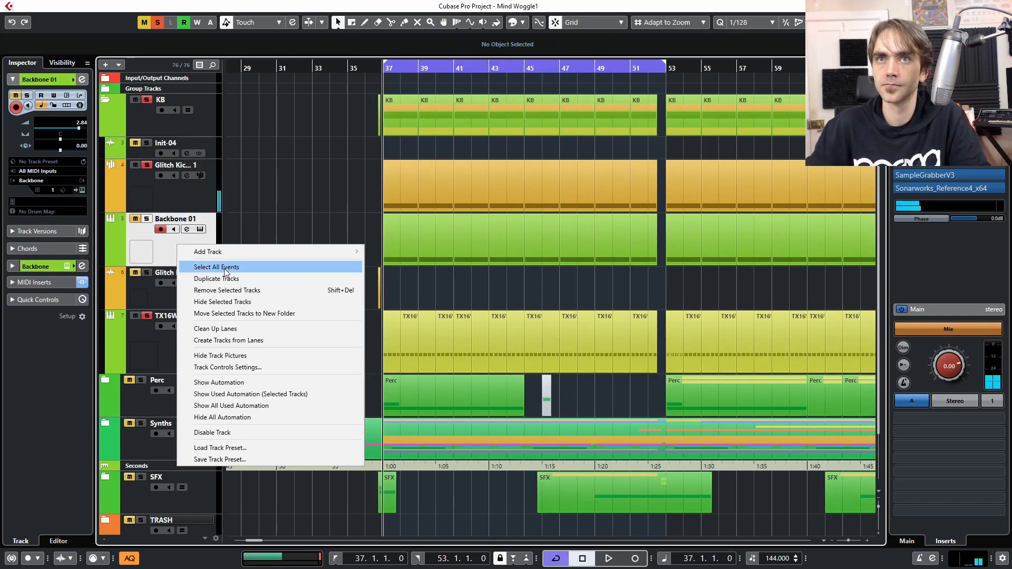
click(225, 267)
key(Delete)
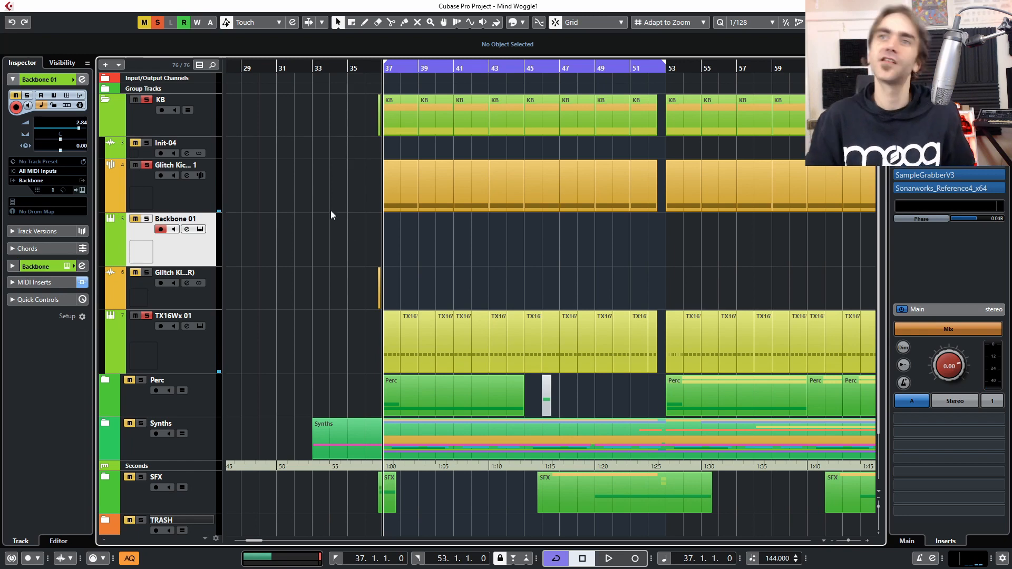
Copy the TX16Wx 01 part at bar 37 onto the Backbone 01 track and repeat it through bar 52.
scroll(389, 323, up, 3)
drag(385, 342, 785, 266)
scroll(420, 240, down, 4)
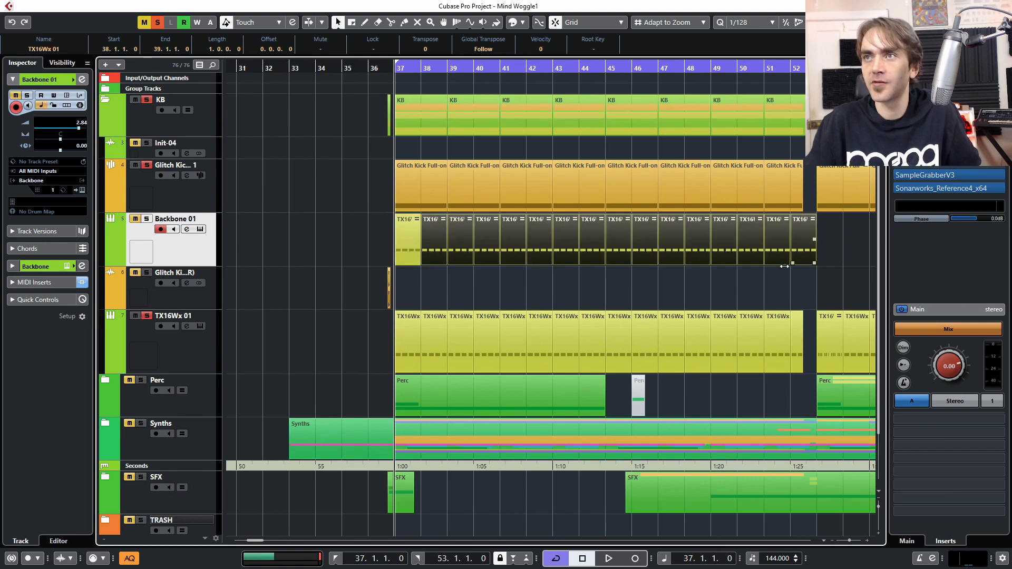
scroll(384, 257, up, 5)
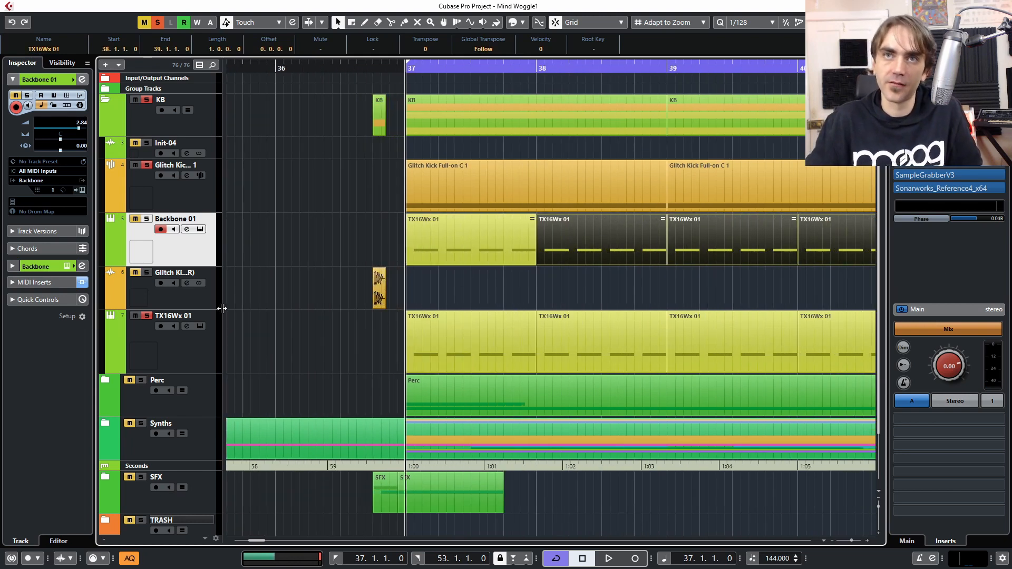
Solo Backbone 01 instead of TX16Wx 01, and open its Backbone instrument clear of the track settings.
click(146, 316)
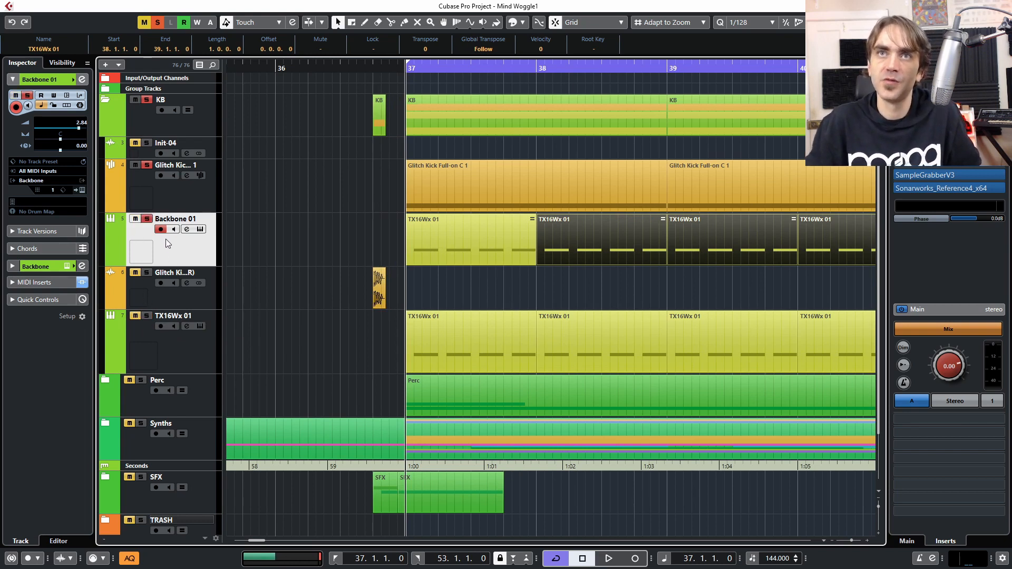
click(81, 190)
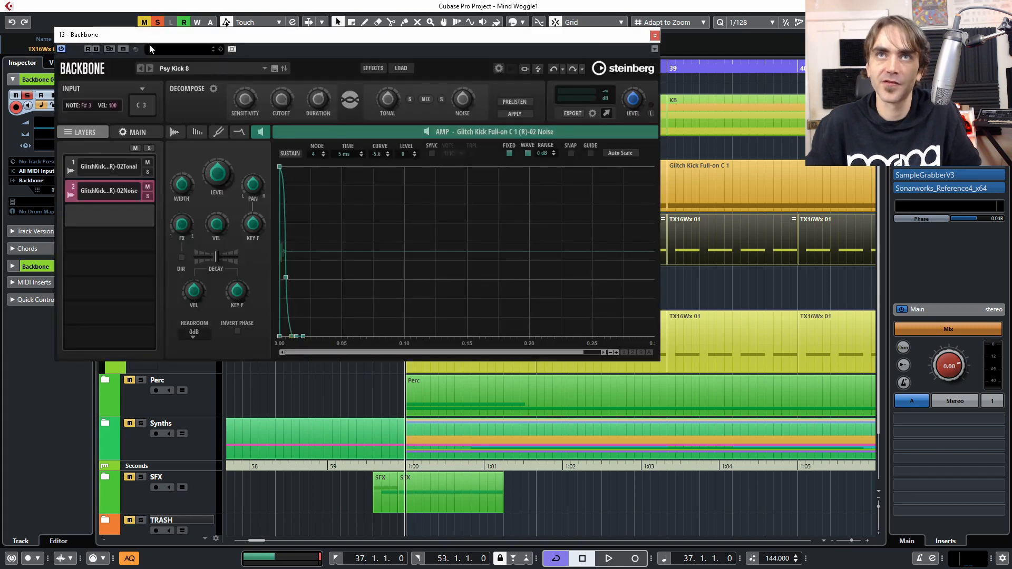
drag(150, 49, 400, 96)
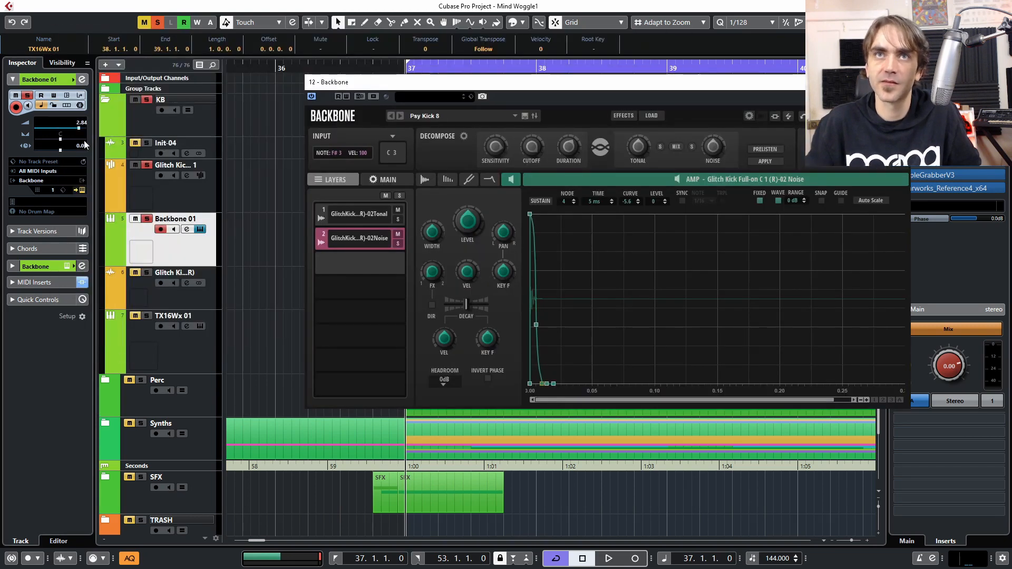
Reset Backbone to the Init preset with the track volume at -5.86 dB, and load the 010 C2 sample into layer 1.
click(34, 181)
double_click(65, 237)
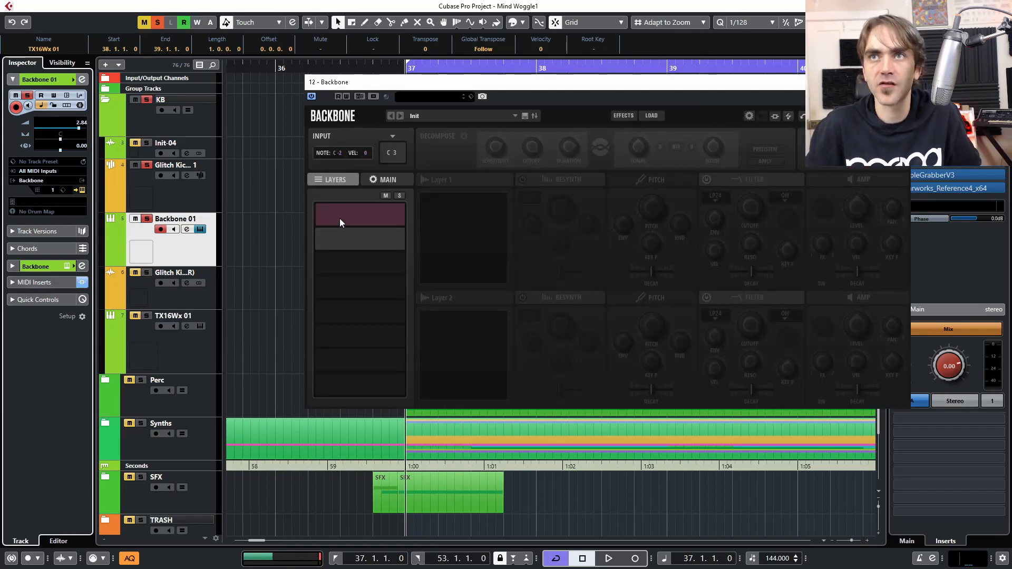
drag(69, 129, 64, 131)
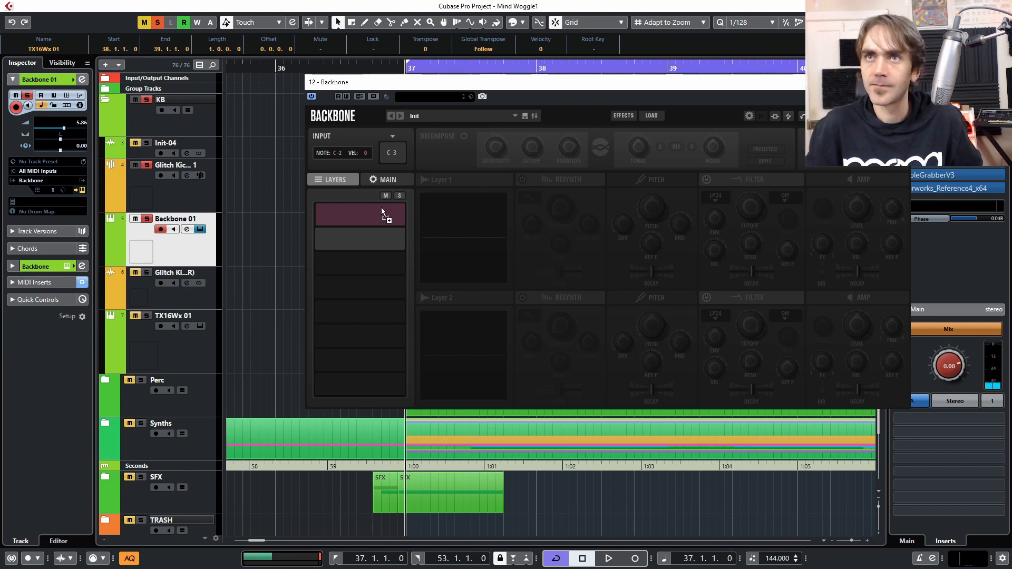
drag(381, 207, 357, 211)
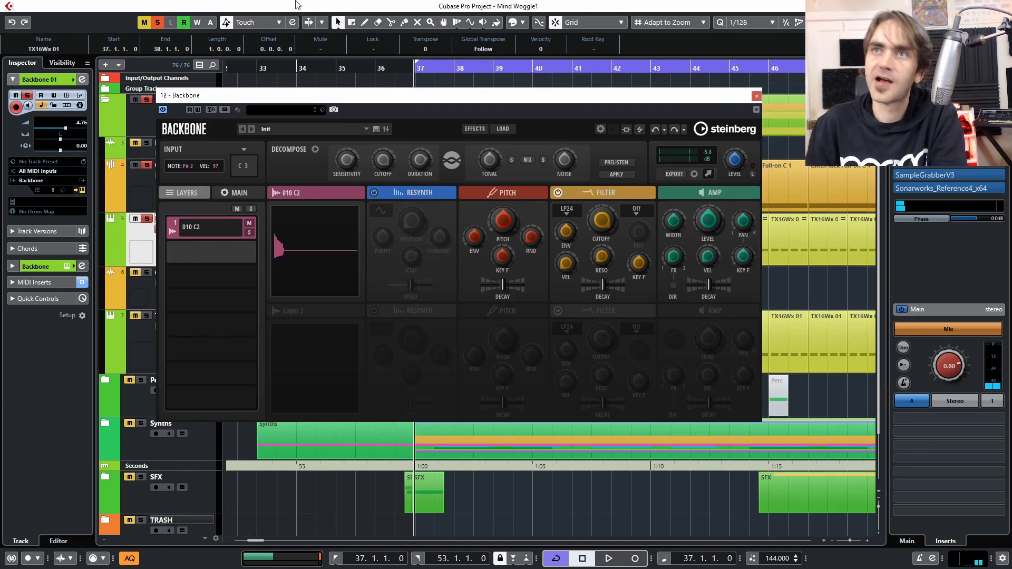
Prelisten to the 010 C2 decomposition's noise component, apply the decomposition, and check the resulting Noise and Tonal layers.
click(627, 160)
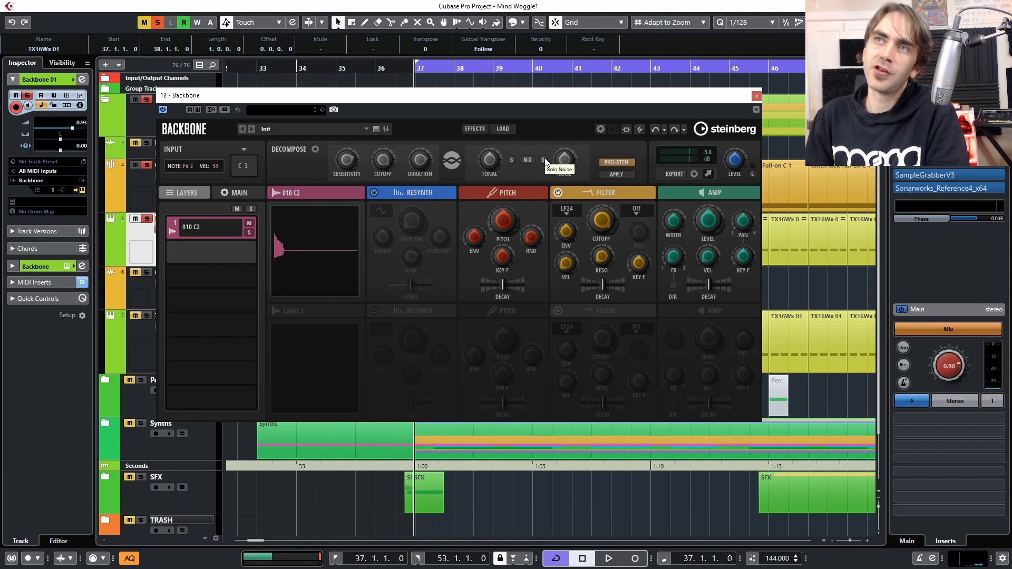
click(545, 159)
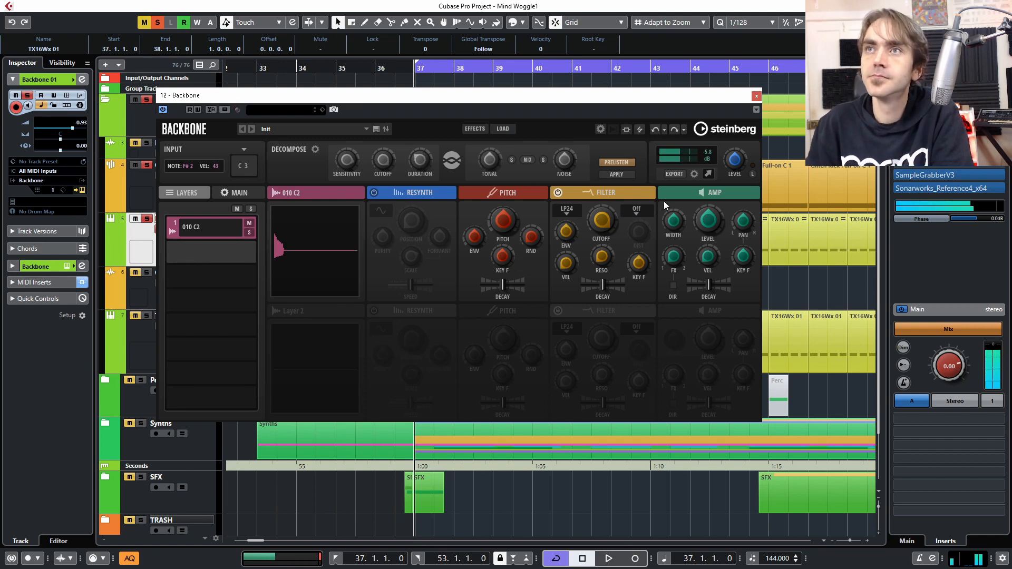
click(615, 174)
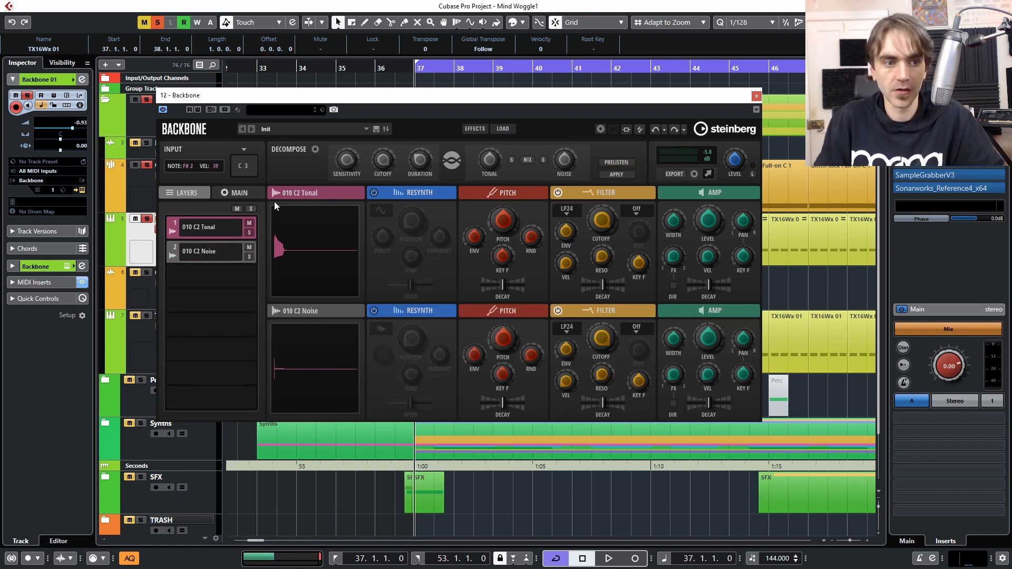
click(206, 252)
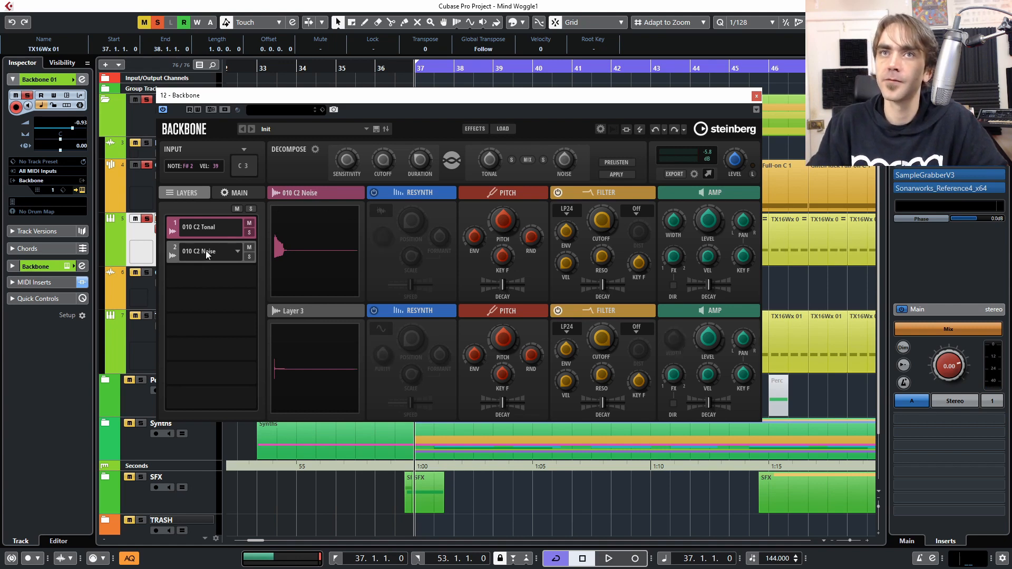
click(203, 230)
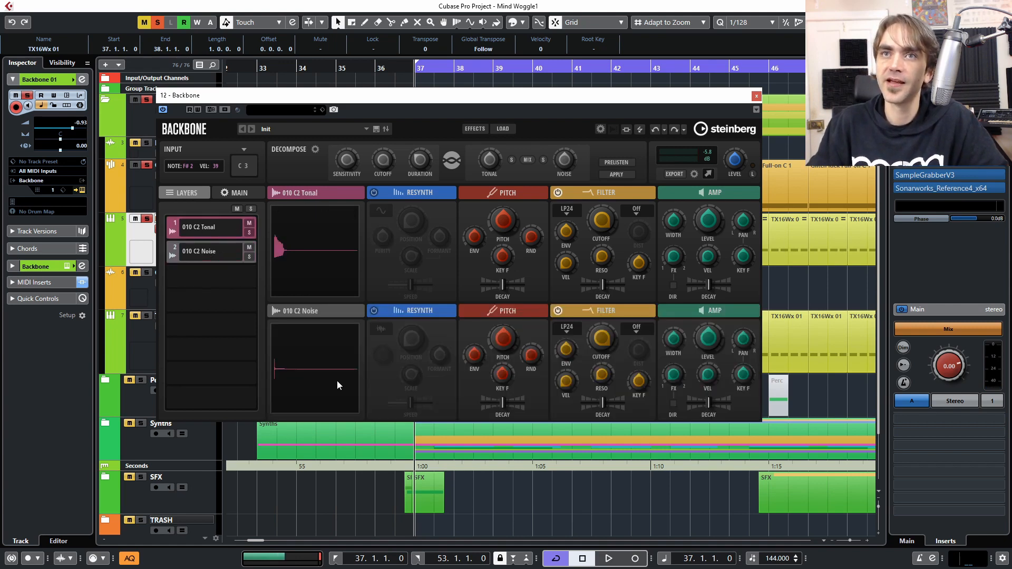
Display the waveform in the 010 C2 Noise amp envelope and shorten it to a 28 ms hold followed by a 30 ms fade to 0 %.
click(715, 311)
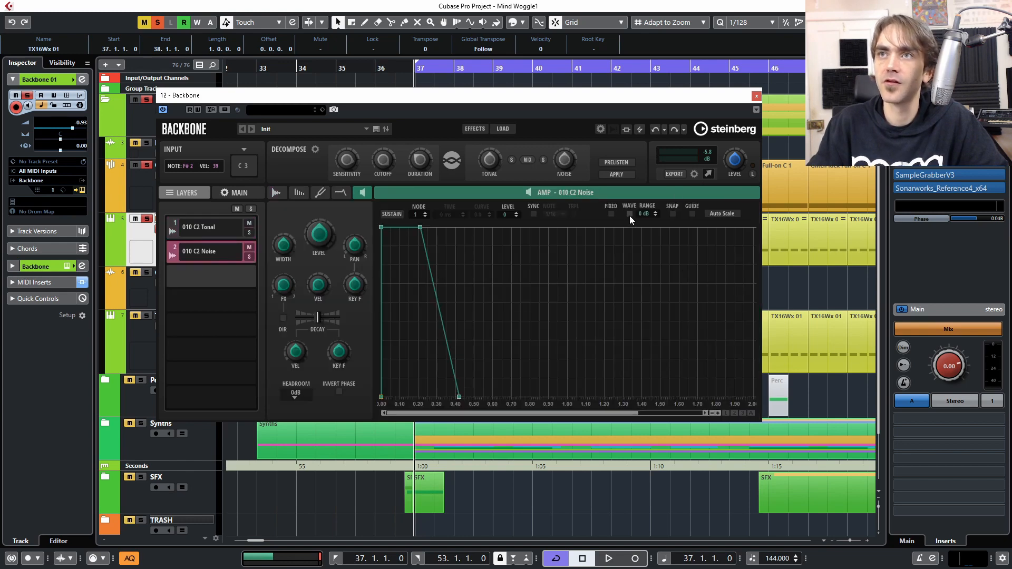
click(751, 414)
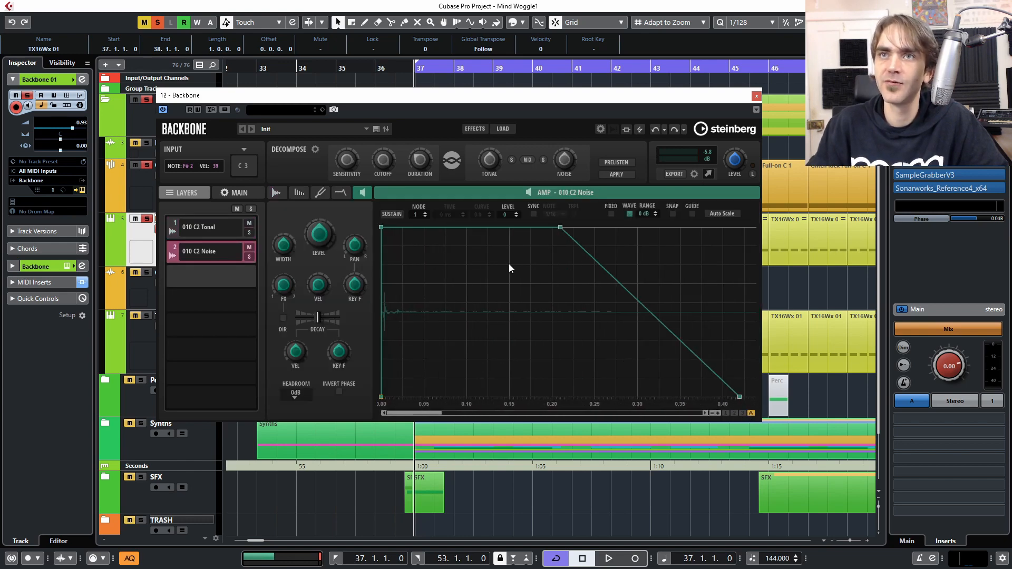
drag(556, 228, 441, 228)
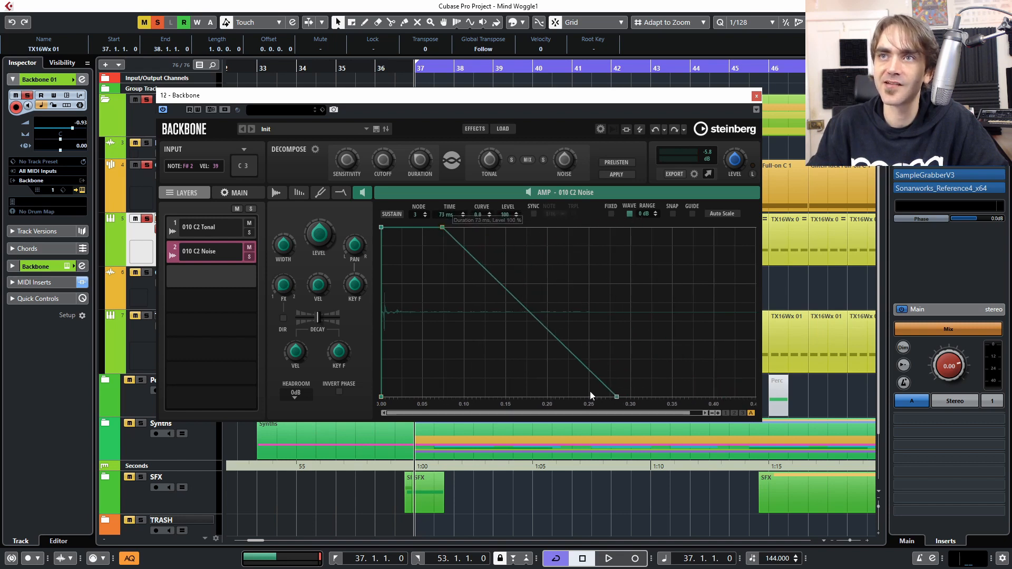
drag(616, 397, 467, 397)
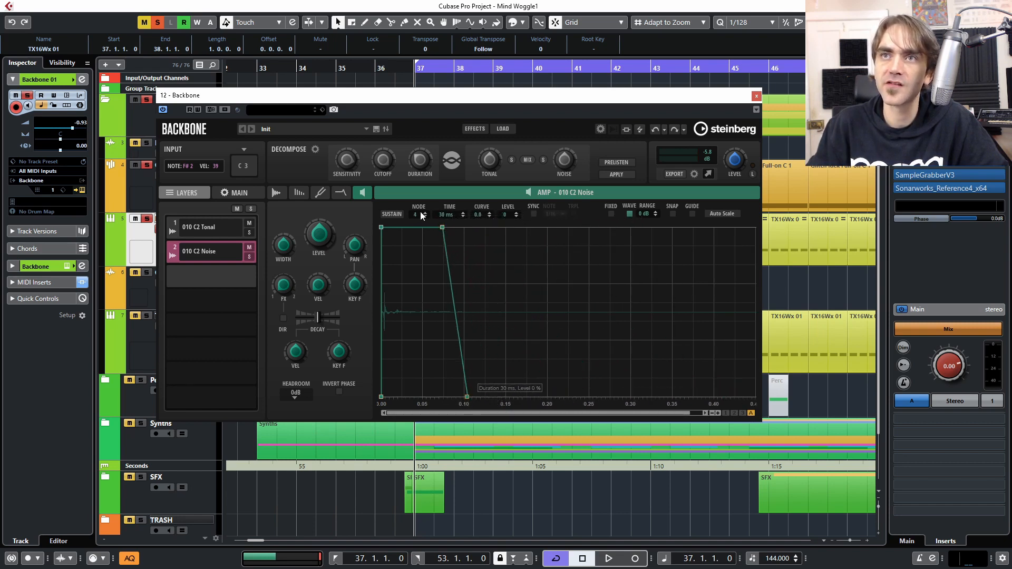
drag(442, 227, 404, 228)
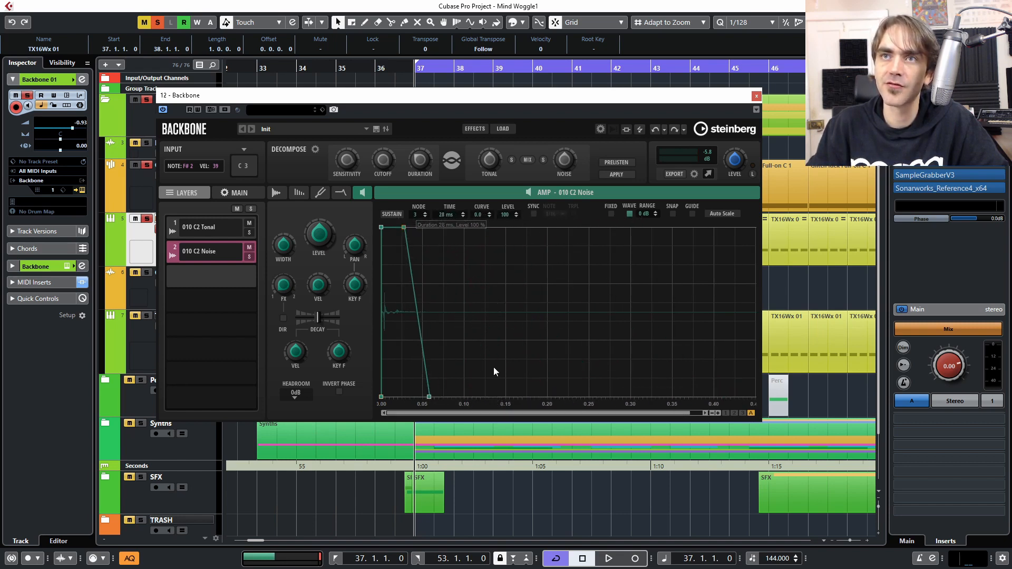
Sync the 010 C2 Tonal amp envelope to 1/16 notes, shape its fade-out to end at 1/16, and fix the node positions.
click(211, 228)
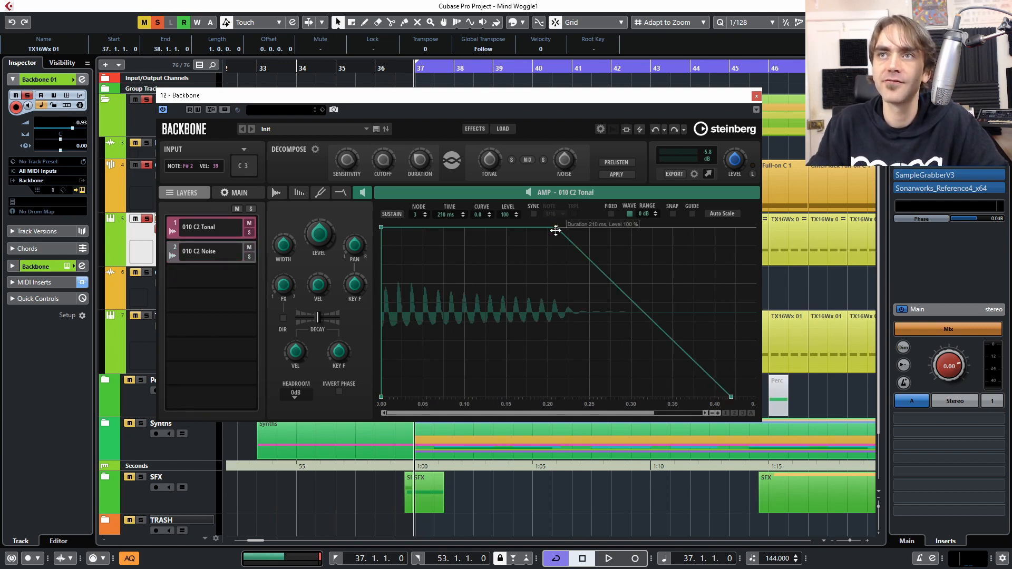
drag(557, 226, 436, 227)
click(534, 214)
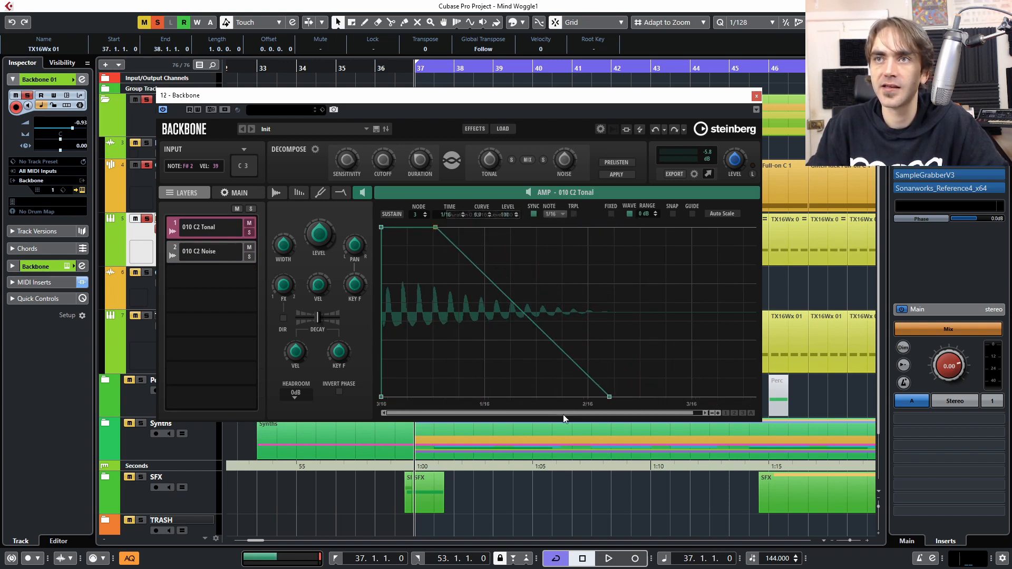
drag(605, 395, 485, 396)
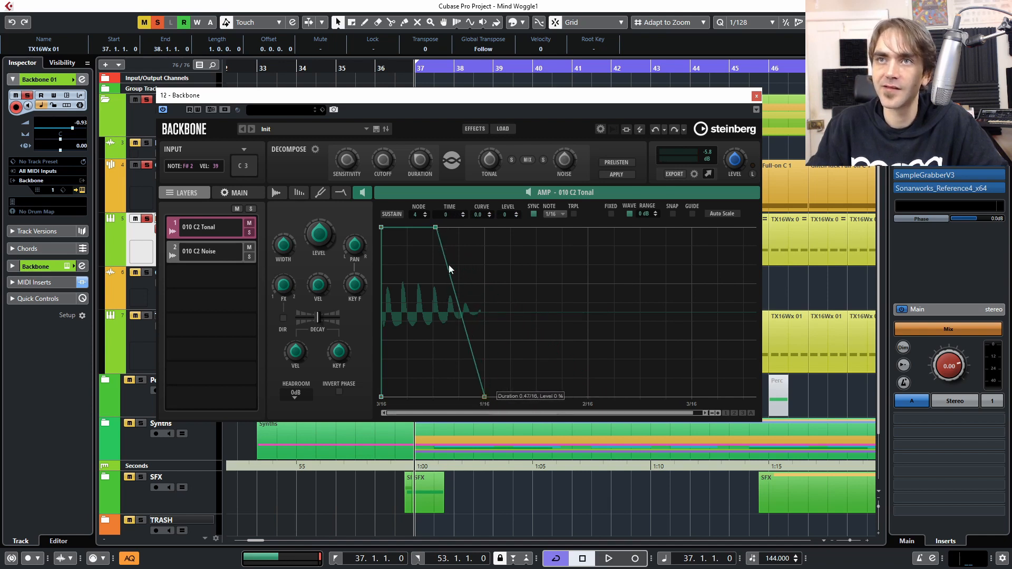
drag(438, 230, 431, 211)
mouse_move(478, 398)
mouse_down()
mouse_move(498, 398)
mouse_move(484, 400)
mouse_up()
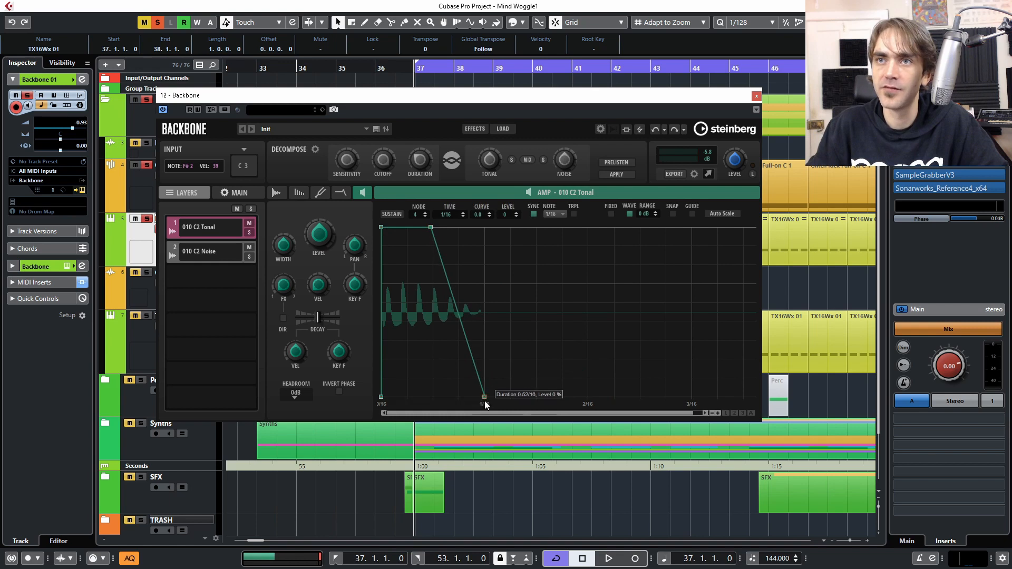
click(611, 214)
drag(430, 221, 472, 219)
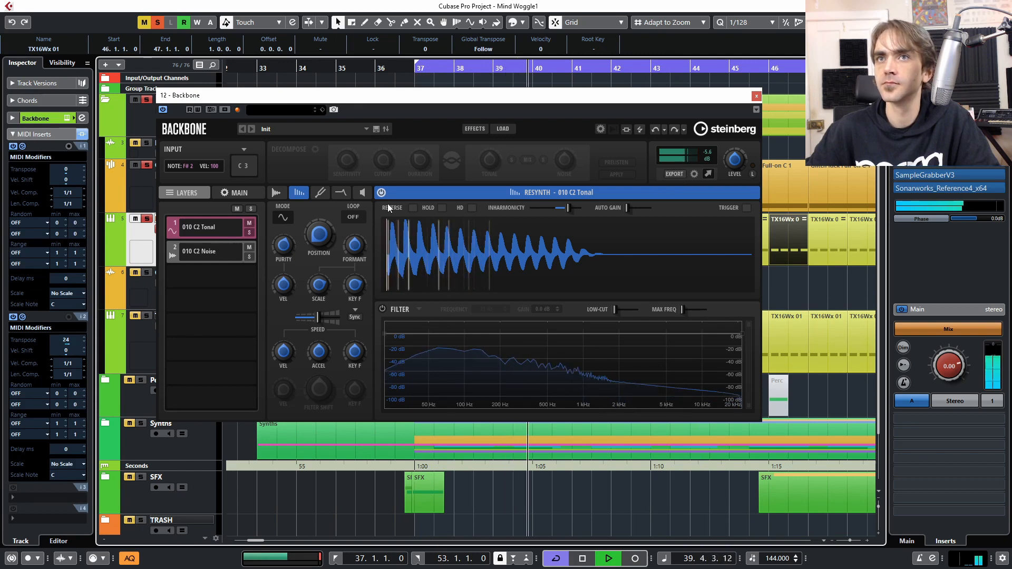
Undo the Tonal layer's Resynth activation, restart playback, and check the layers' Pitch, Resynth and Amp settings.
click(656, 131)
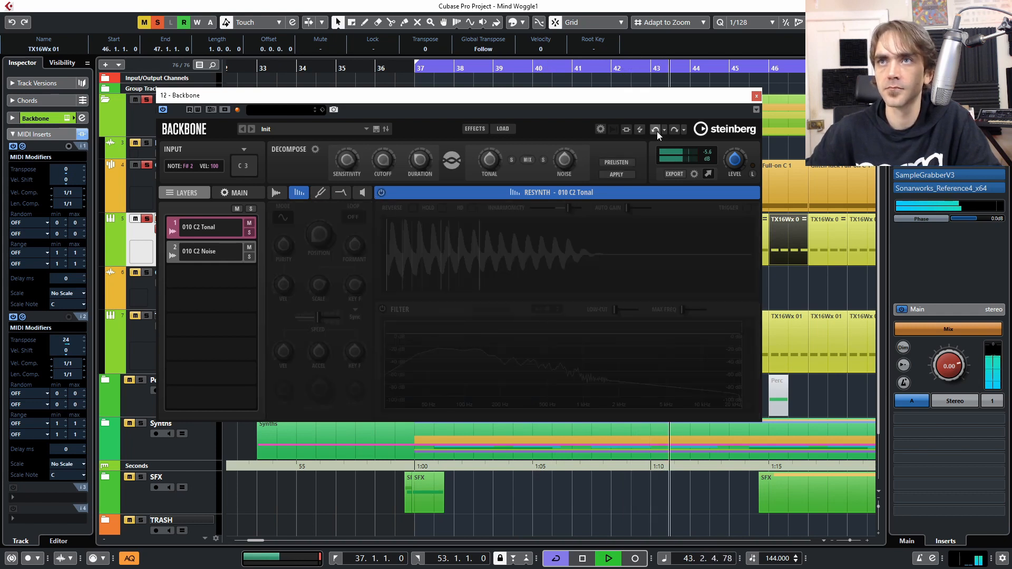
key(space)
key(space)
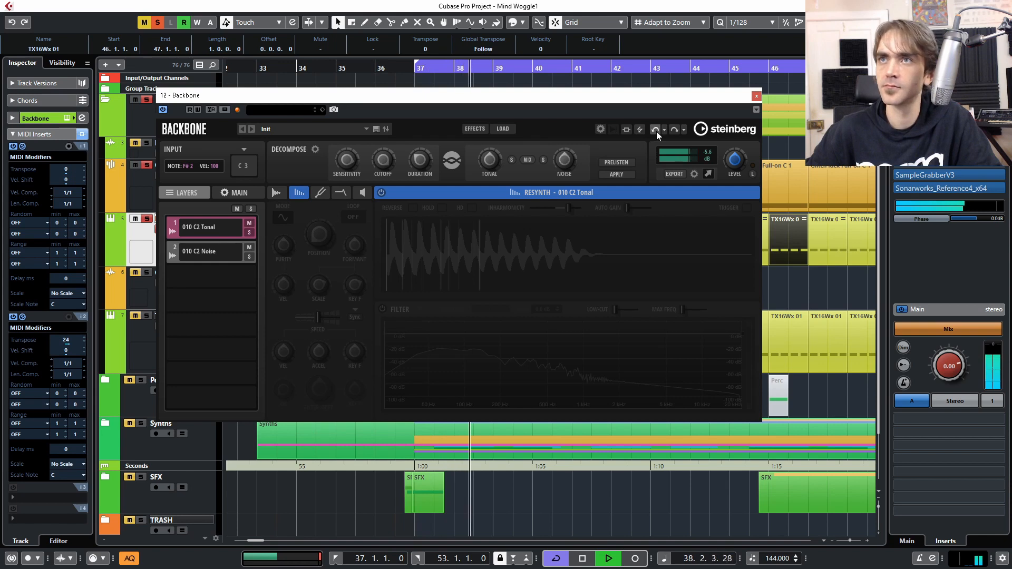
click(321, 193)
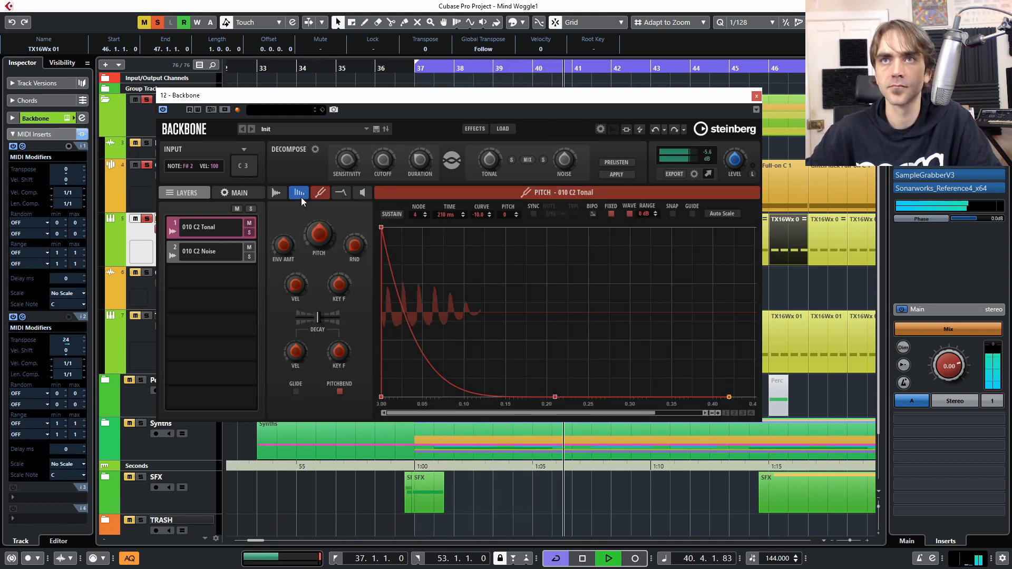
click(300, 195)
click(208, 245)
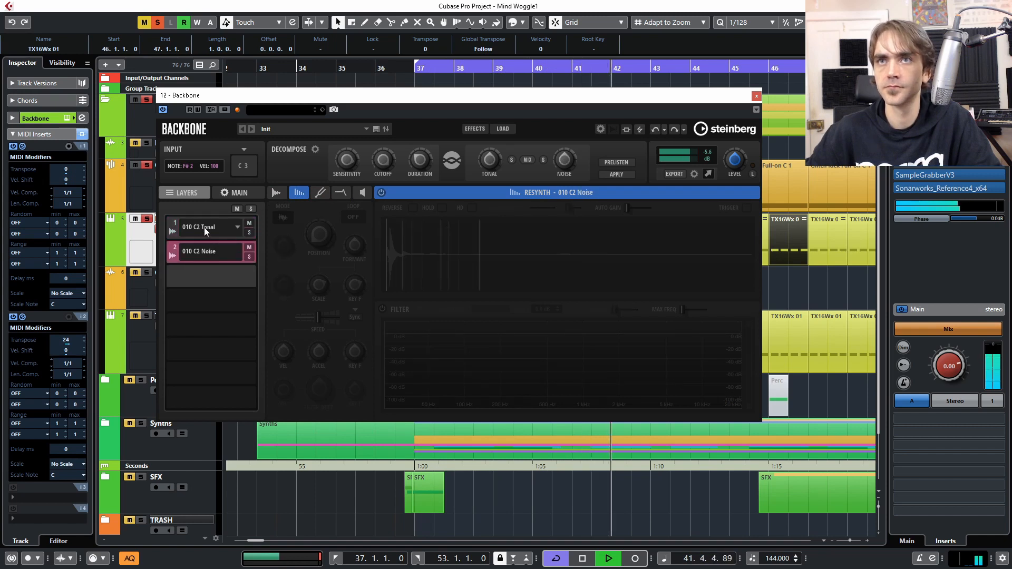
click(364, 193)
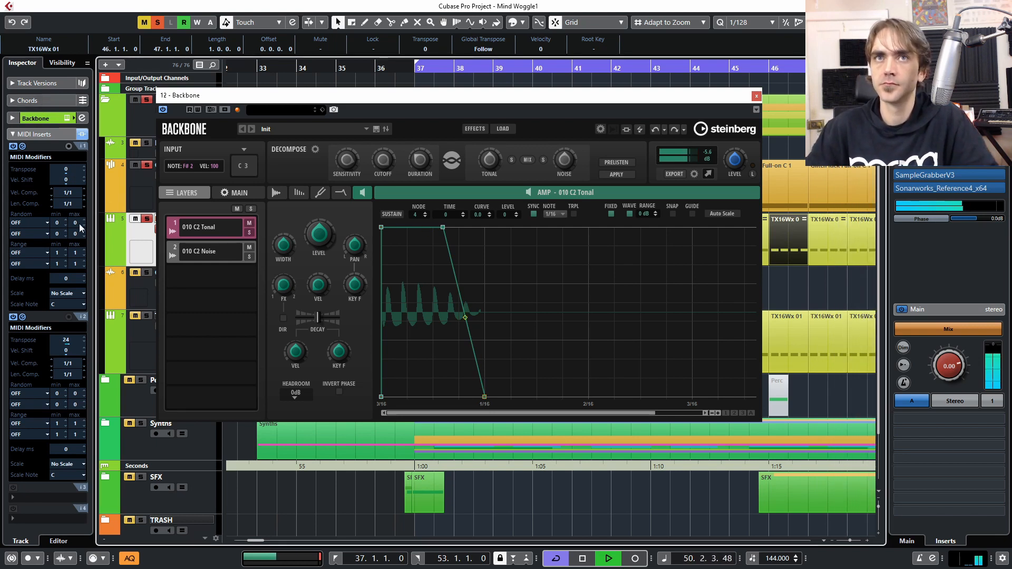
Remove the first MIDI Modifiers insert from Backbone 01 and lower the track volume to -8.15 dB.
click(34, 156)
click(35, 165)
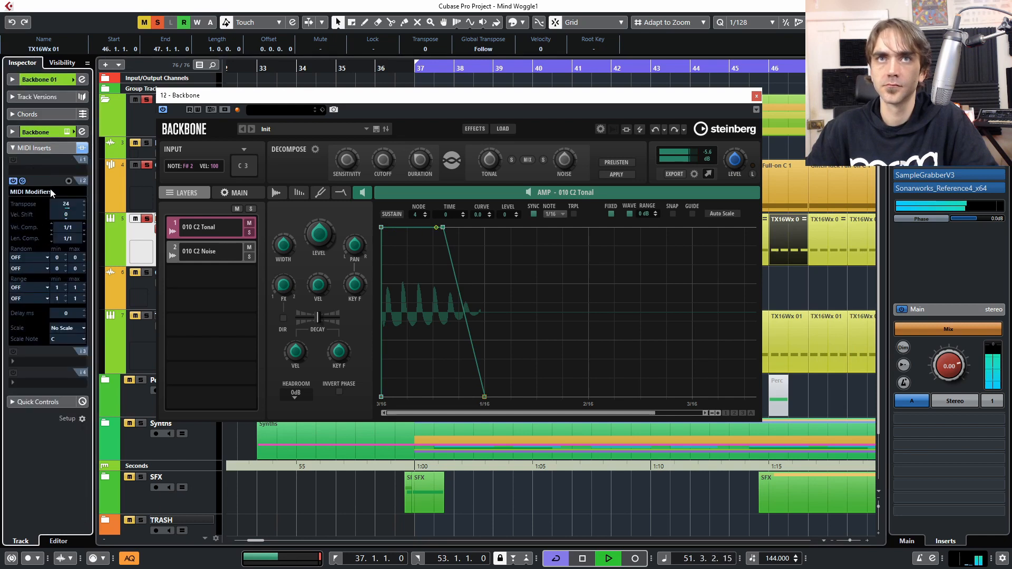
click(35, 80)
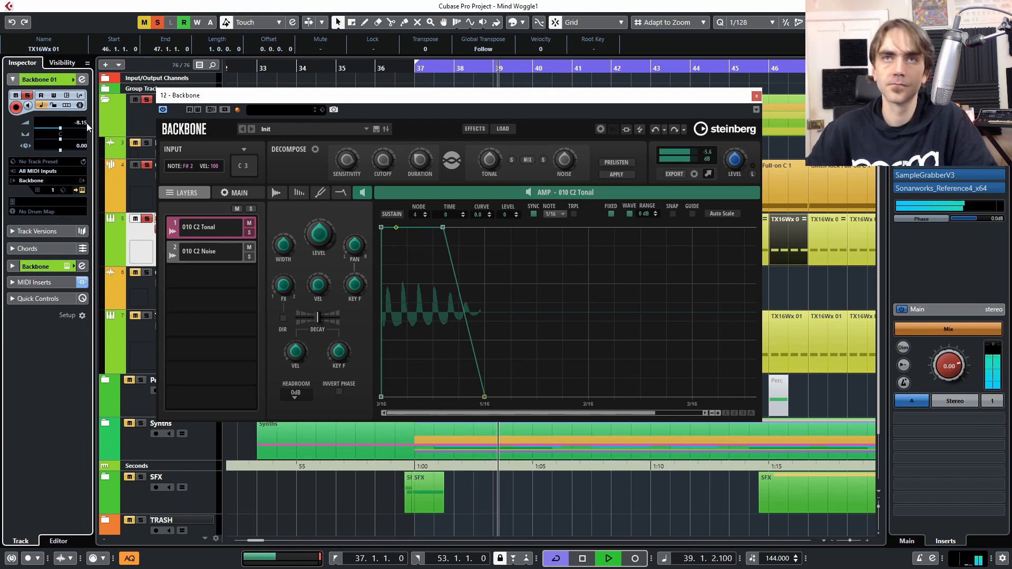
Check the Tonal layer's pitch envelope and try out the filter cutoff on the Tonal and Noise layers during playback.
click(321, 193)
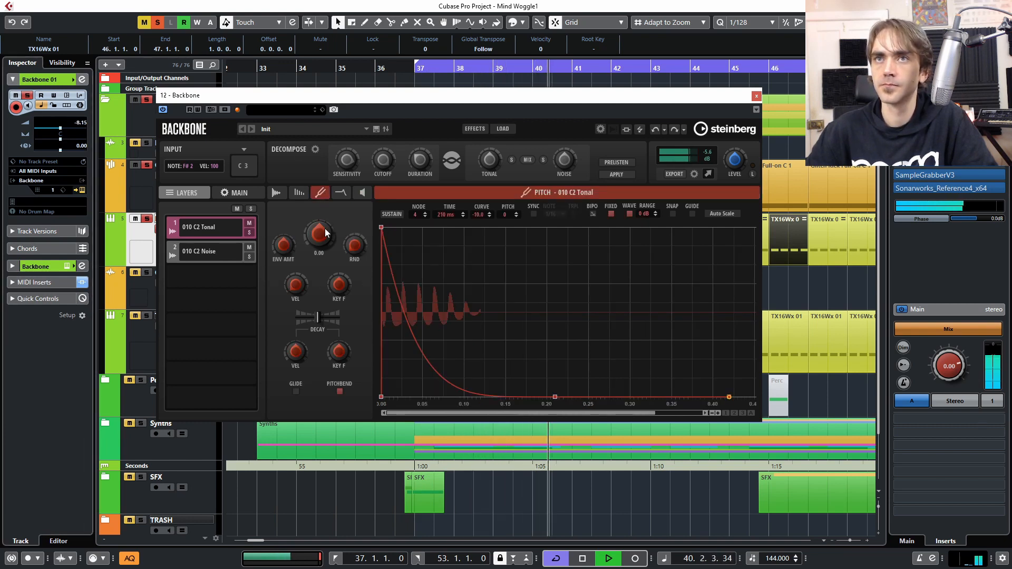
click(340, 193)
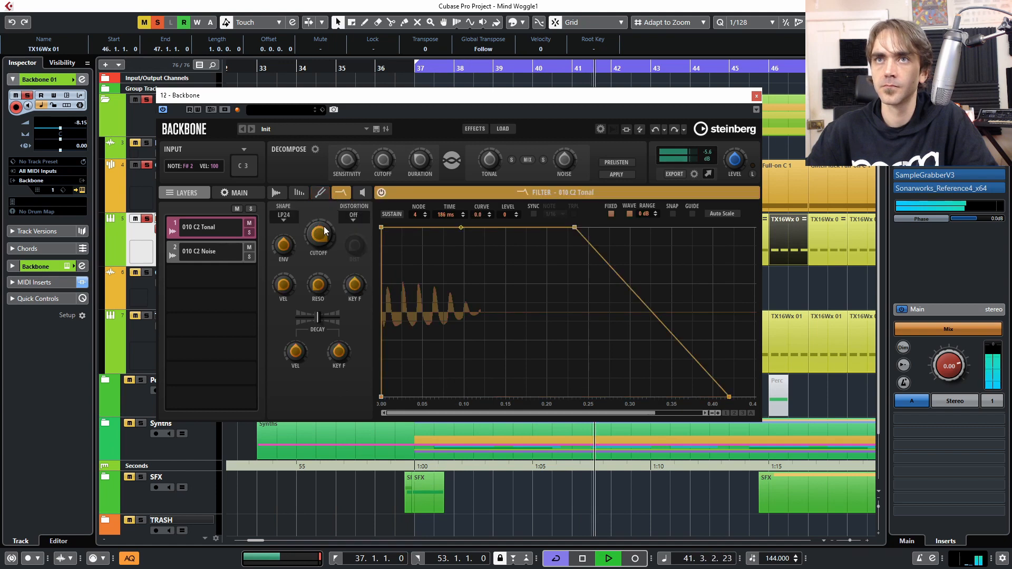
mouse_move(313, 233)
mouse_down()
mouse_move(309, 275)
mouse_move(324, 243)
mouse_move(315, 253)
mouse_move(315, 242)
mouse_up()
click(198, 251)
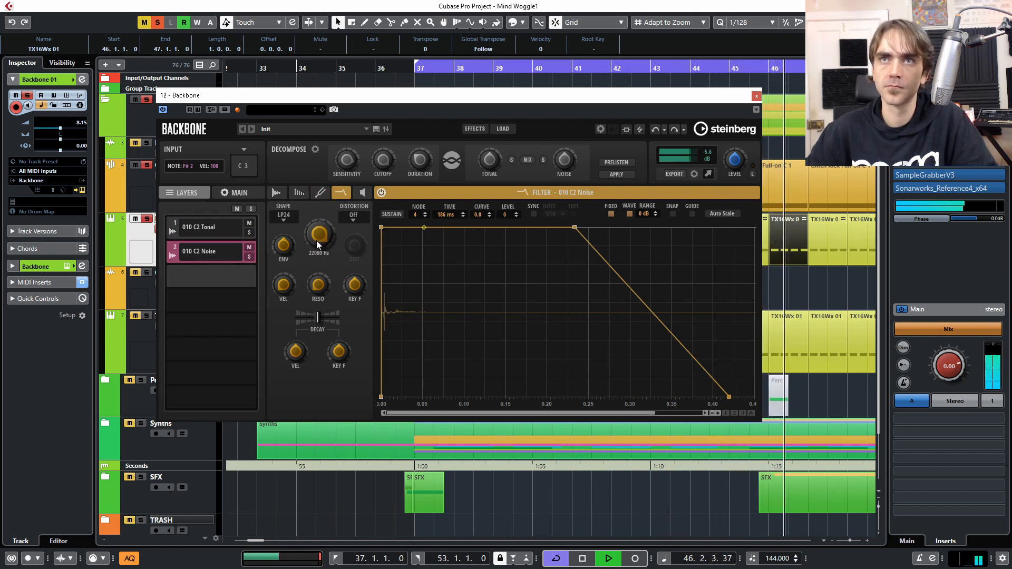
Shorten the 010 C2 Noise amp envelope to a 17 ms hold with a 30 ms fade to 0 %, and close Backbone.
click(362, 193)
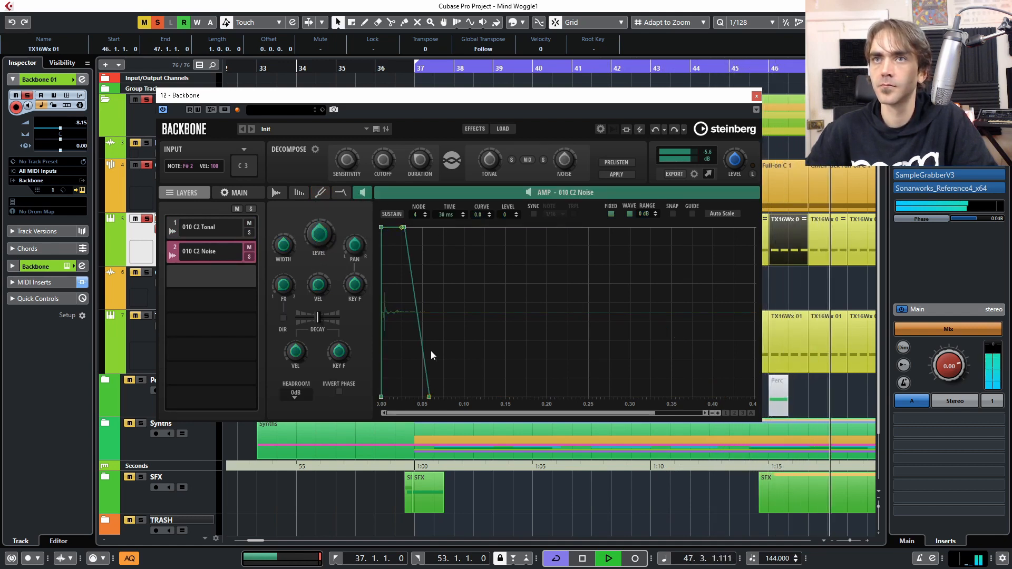
drag(404, 227, 395, 227)
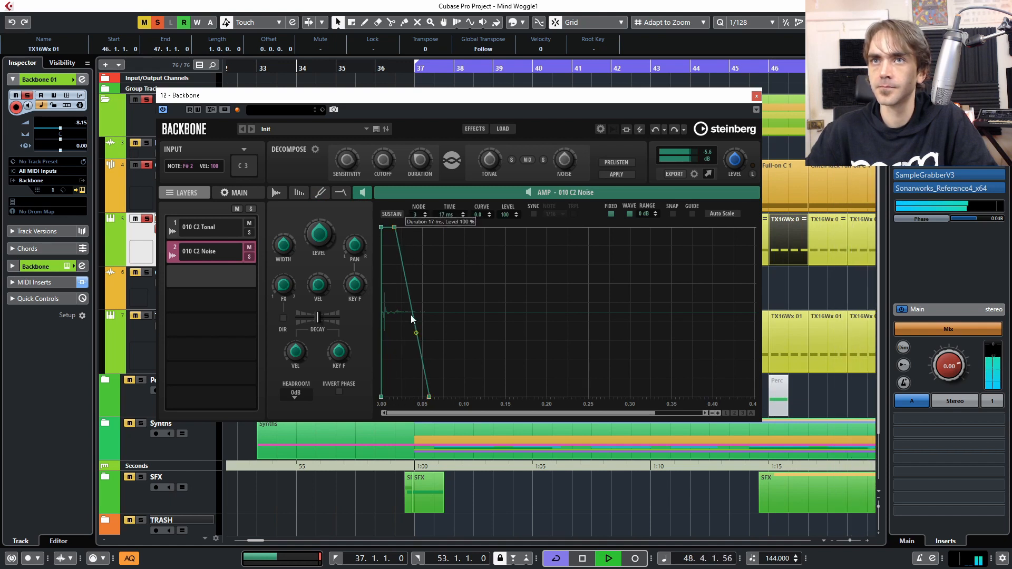
drag(427, 396, 421, 399)
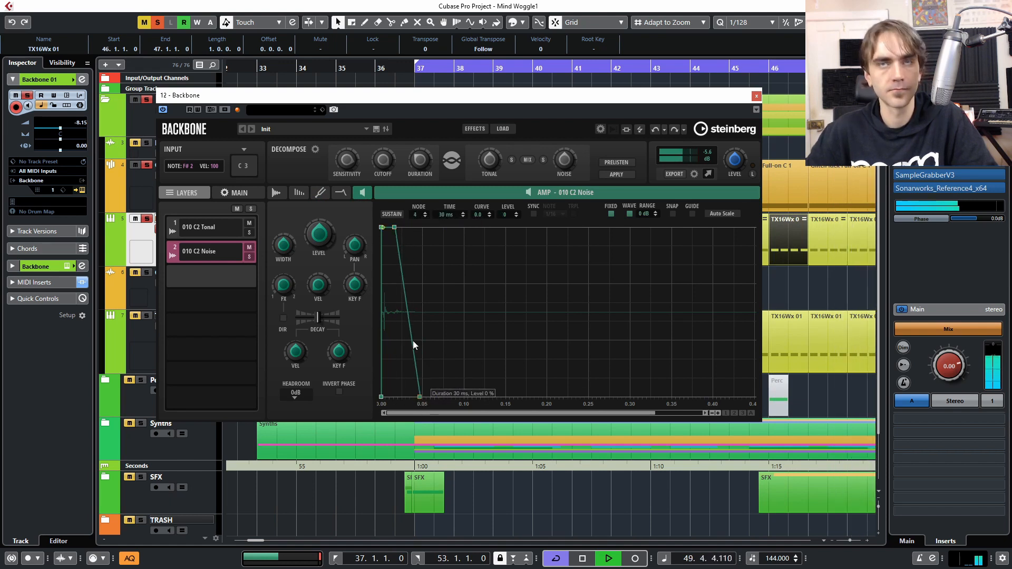
click(299, 192)
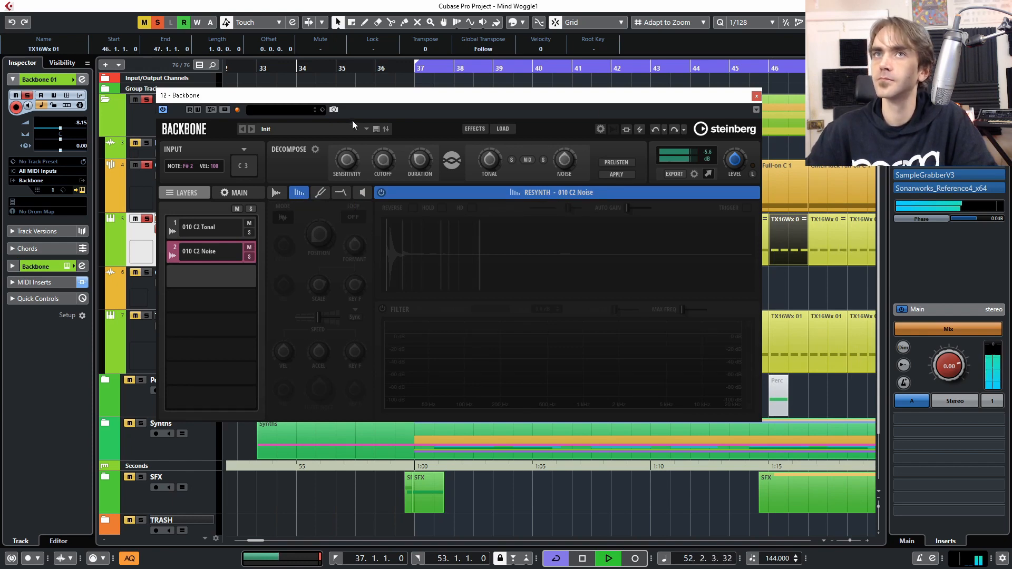
click(757, 97)
Trim the last Backbone 01 part at bar 52 to a length of 0.2.0 so it ends at 52.3.1.
scroll(565, 287, down, 6)
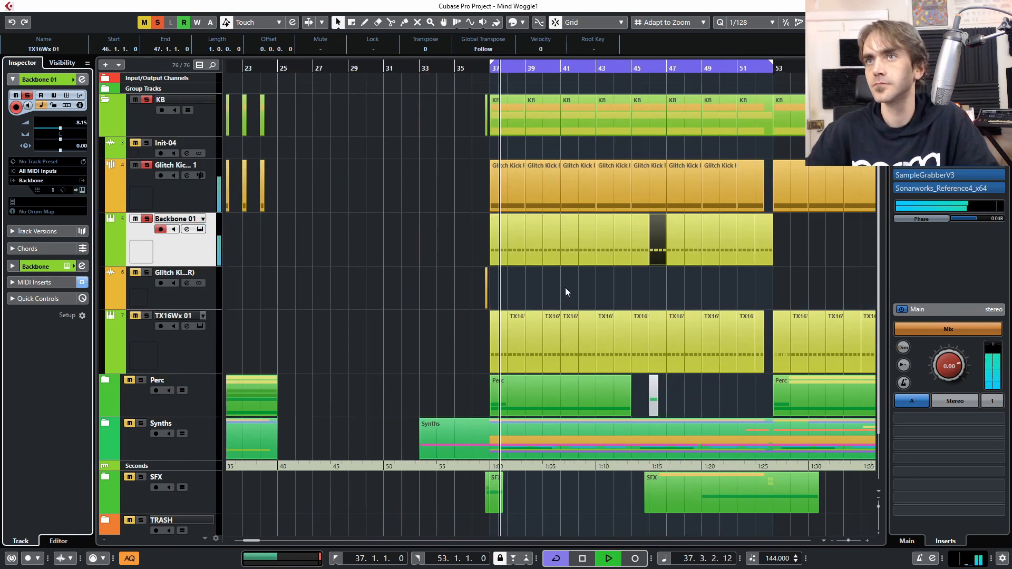
scroll(575, 303, right, 3)
scroll(555, 293, up, 3)
click(528, 279)
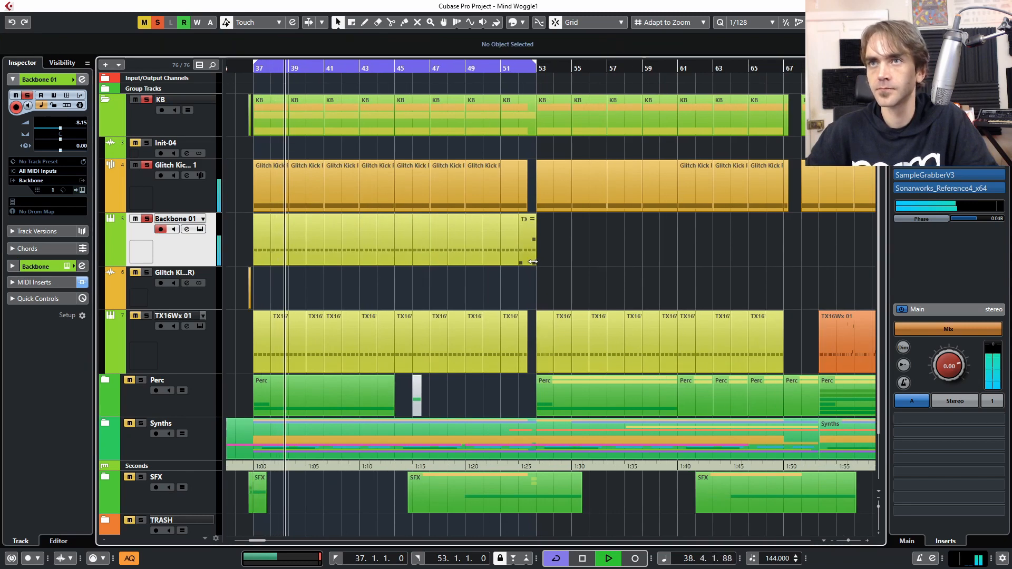
scroll(534, 260, up, 3)
drag(538, 263, 518, 269)
scroll(491, 268, down, 3)
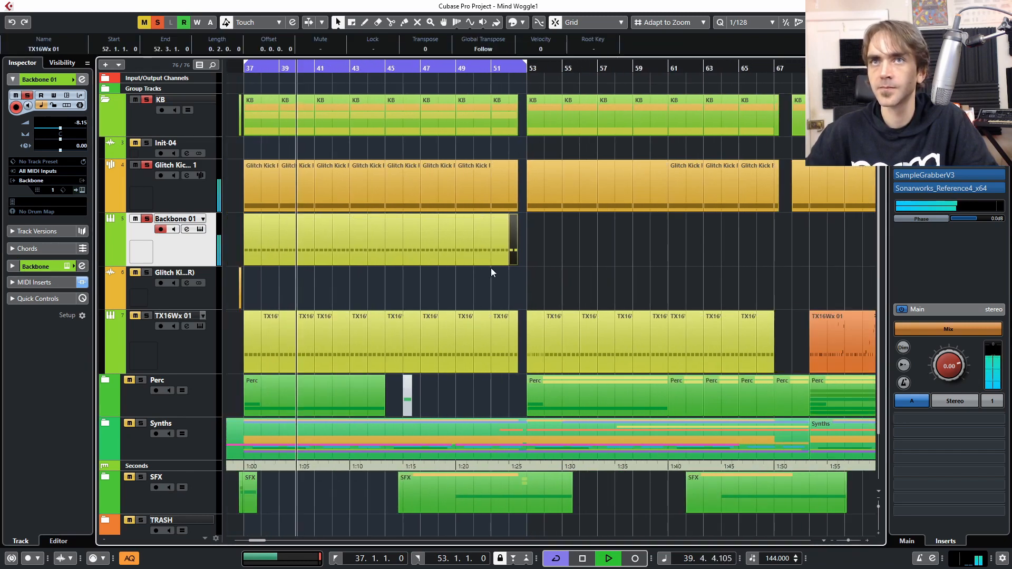
scroll(503, 270, left, 3)
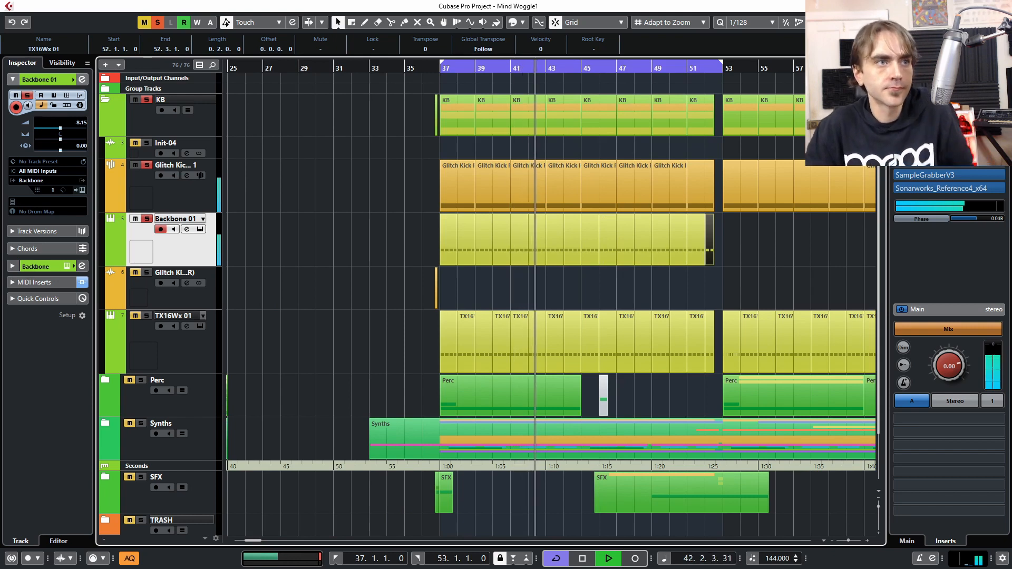
Clear the part selection, select the Backbone 01 track, and reopen its Backbone instrument.
click(182, 349)
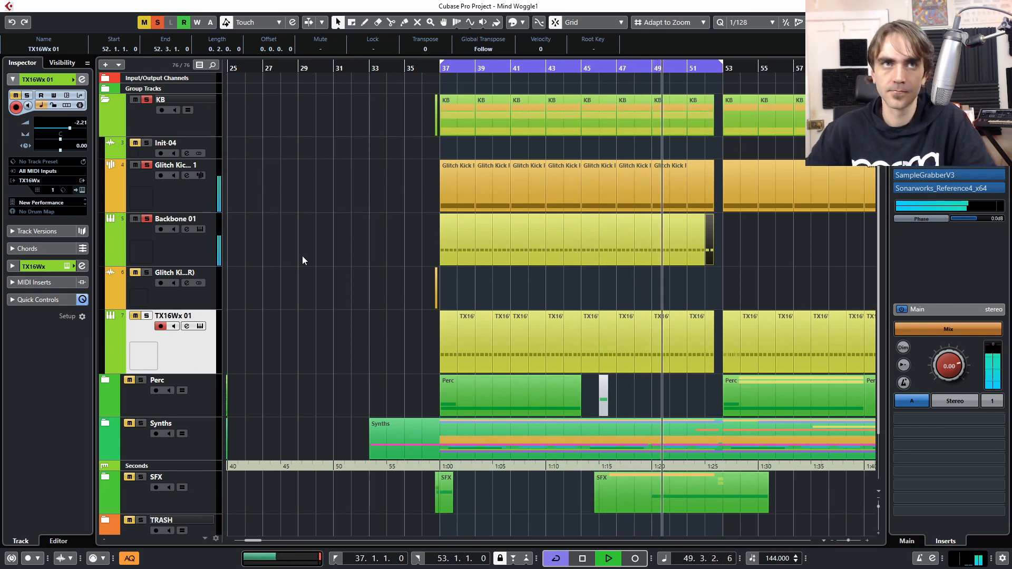
click(330, 236)
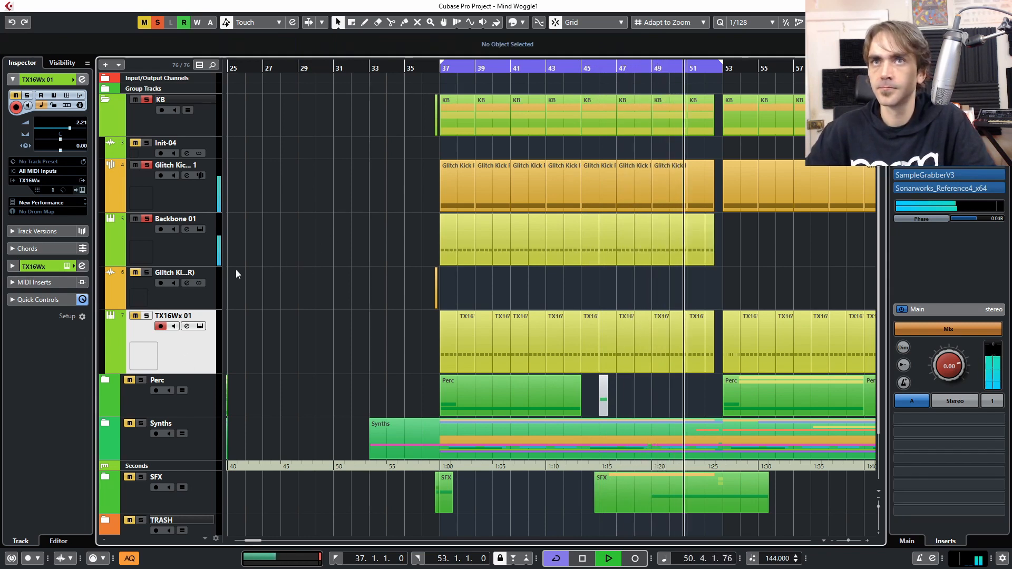
click(193, 256)
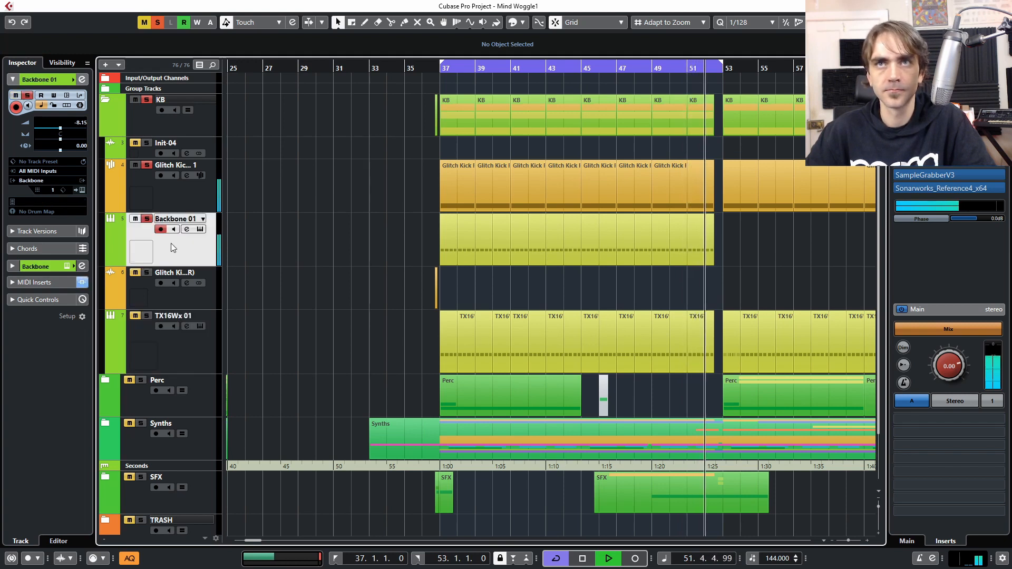
click(80, 190)
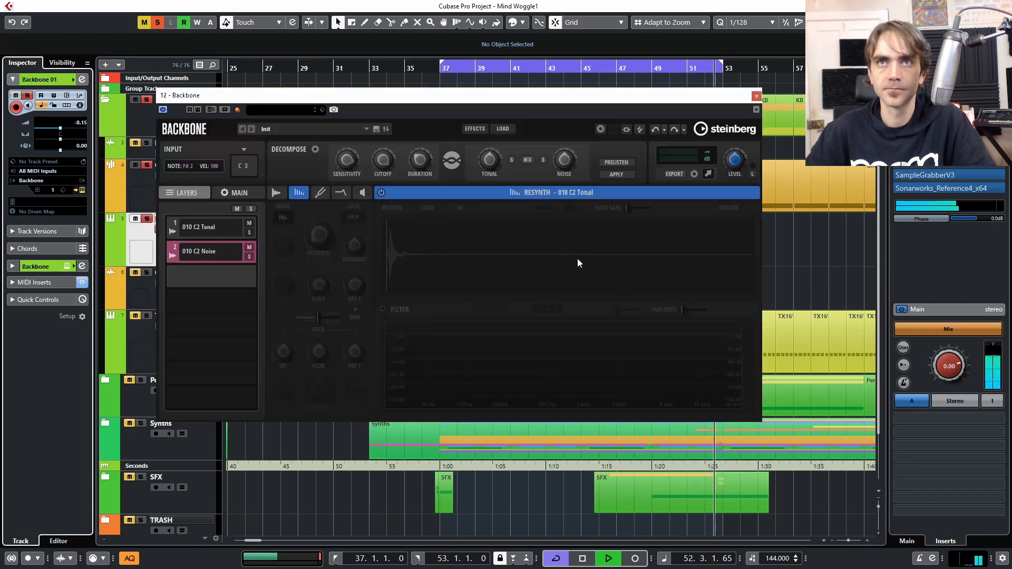
Review the 010 C2 Tonal layer's Amp, Sample and Resynth settings and stop playback.
click(200, 226)
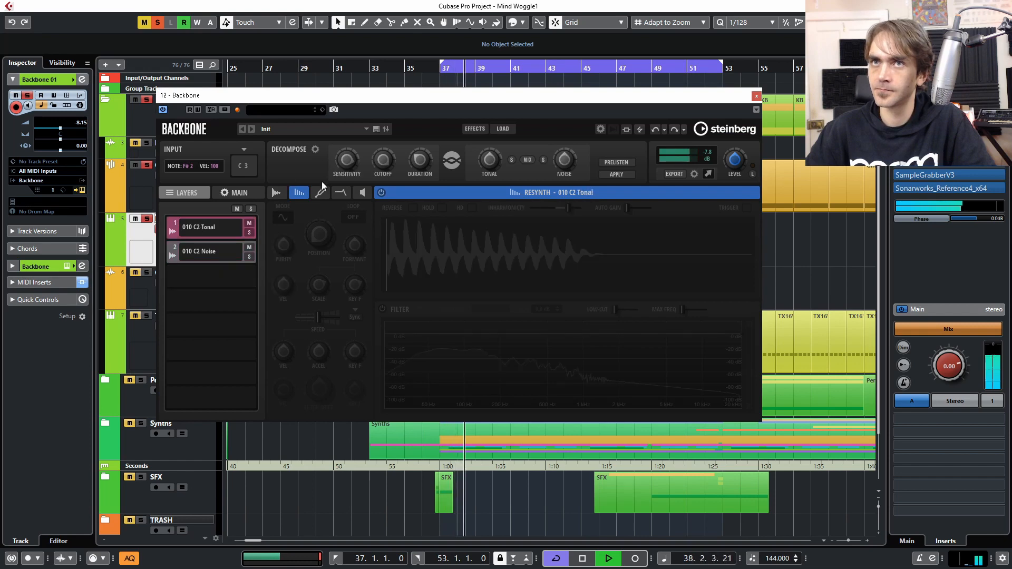
click(364, 193)
click(275, 194)
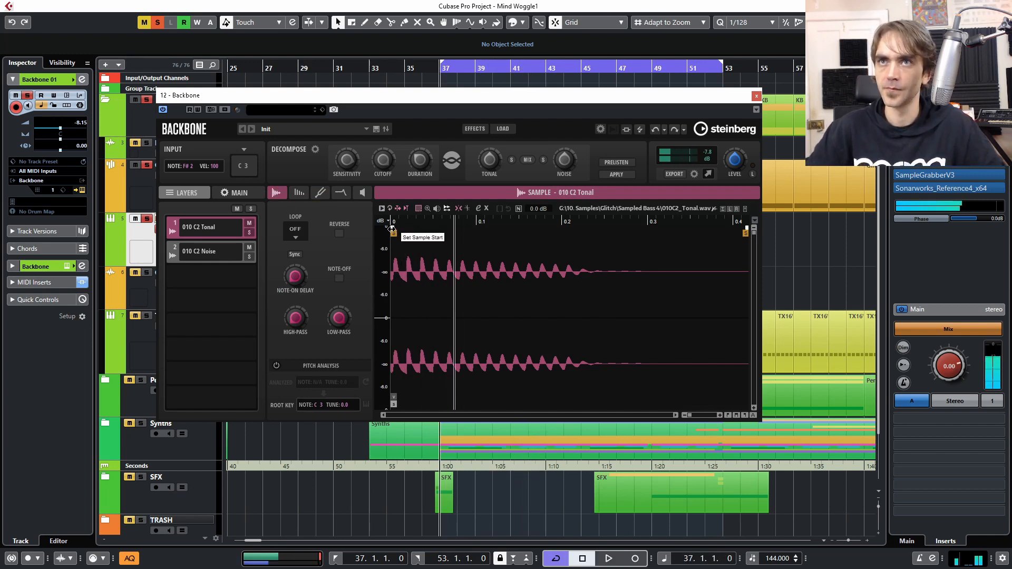
key(space)
click(299, 193)
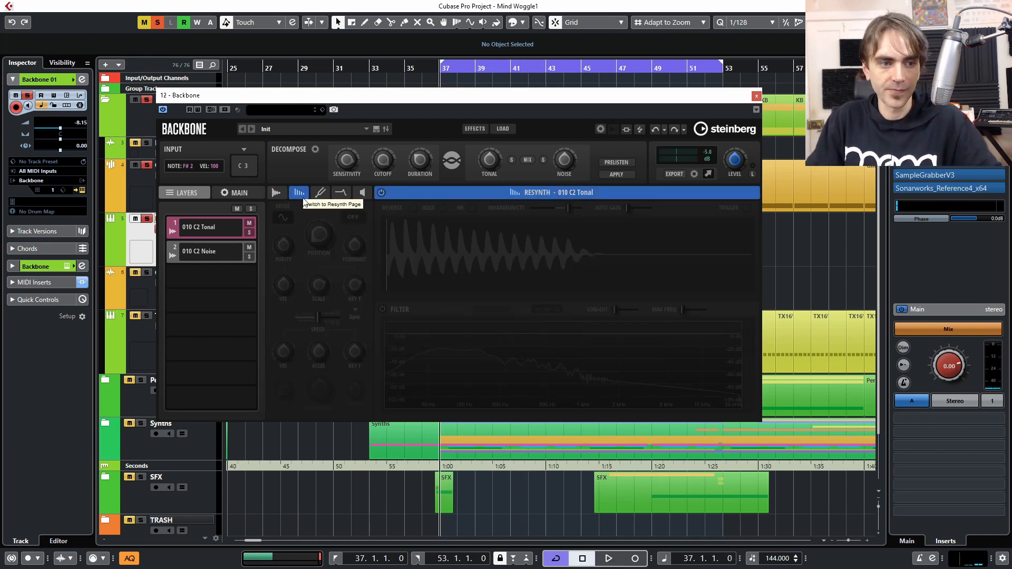
Compare the Resynth settings of the 010 C2 Noise and 010 C2 Tonal layers.
click(203, 248)
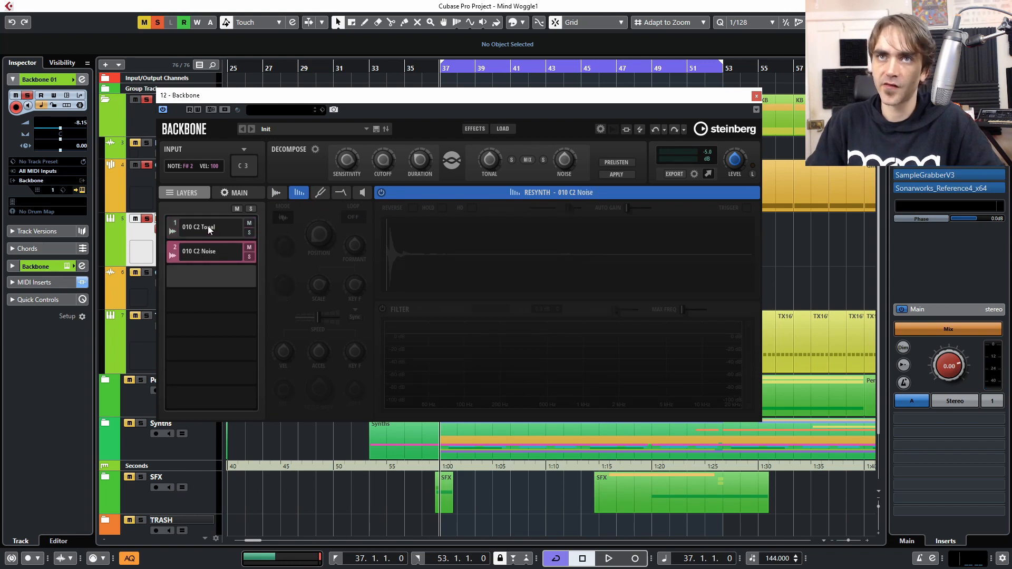
click(206, 227)
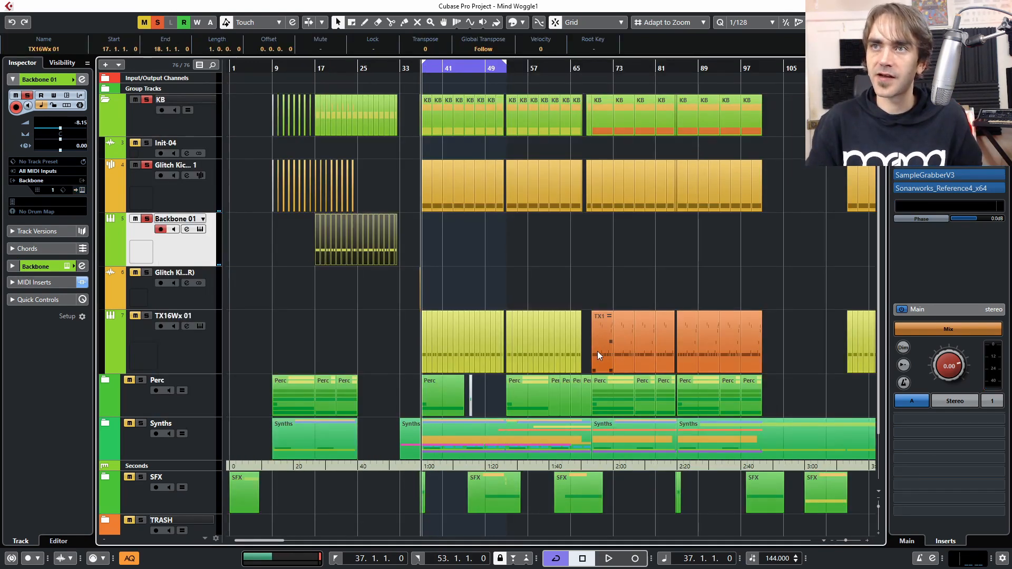
Copy the purple four-bar TX16Wx 01 part from bar 185 to Backbone 01 and repeat it from bar 37 to 52.3.1.
scroll(556, 270, down, 3)
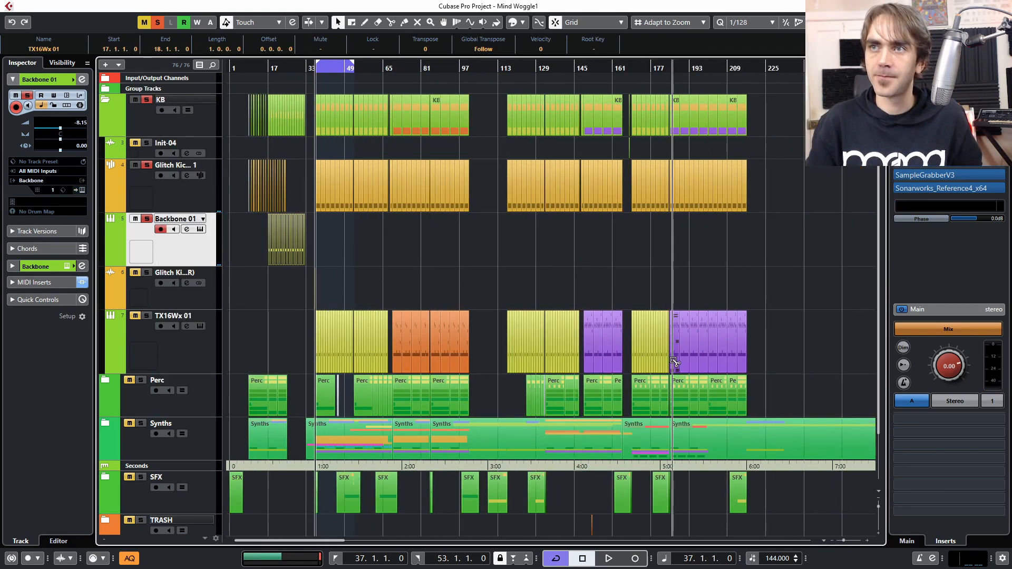
drag(674, 362, 321, 258)
scroll(353, 271, up, 1)
scroll(353, 270, up, 5)
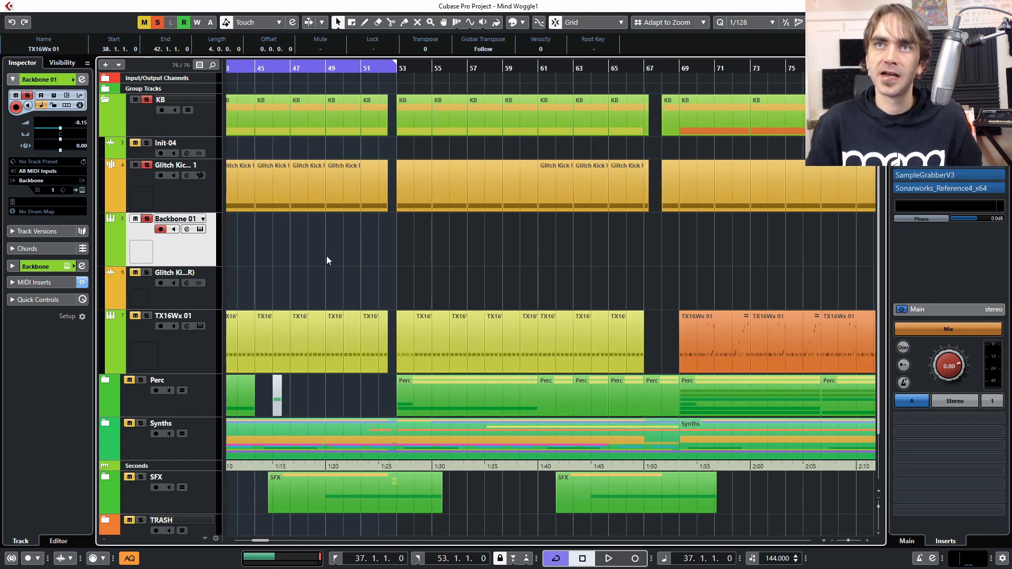
scroll(337, 256, left, 3)
drag(484, 239, 710, 263)
click(719, 262)
scroll(723, 263, up, 3)
scroll(710, 262, down, 4)
scroll(587, 279, right, 4)
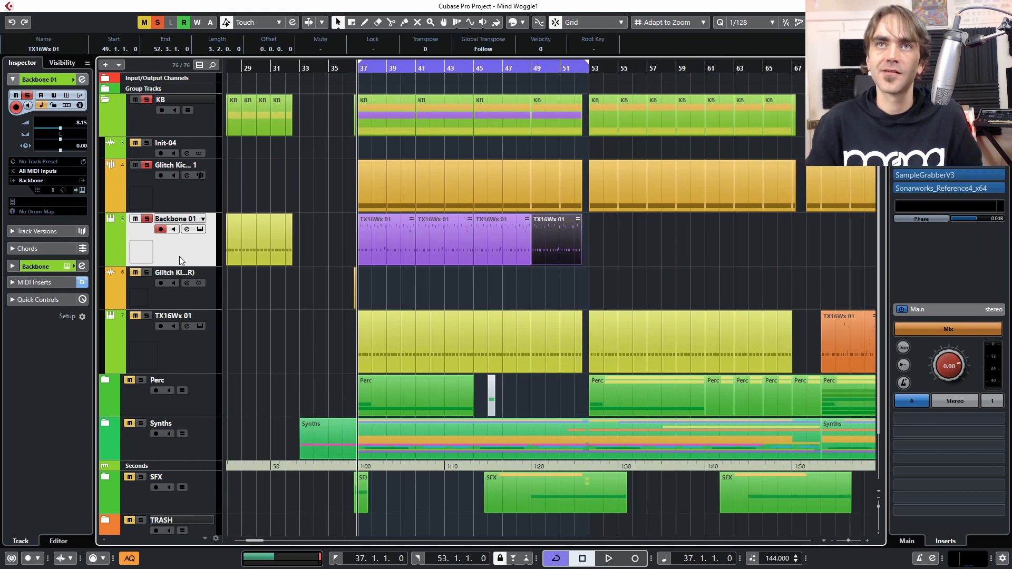
Open Backbone on the Backbone 01 track and lower the pitch key follow of the 010 C2 Noise layer.
click(83, 189)
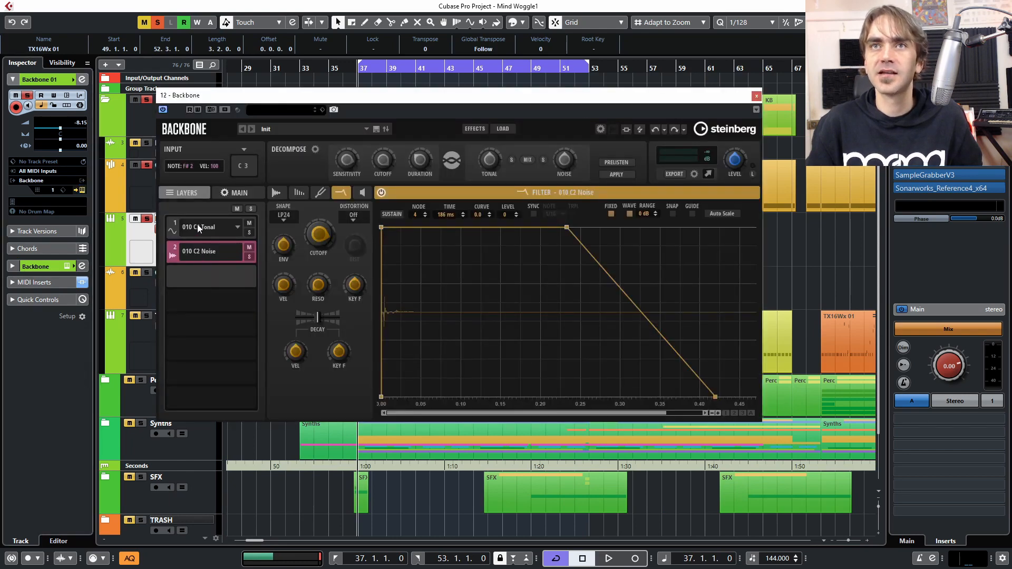
click(197, 224)
click(199, 250)
click(318, 192)
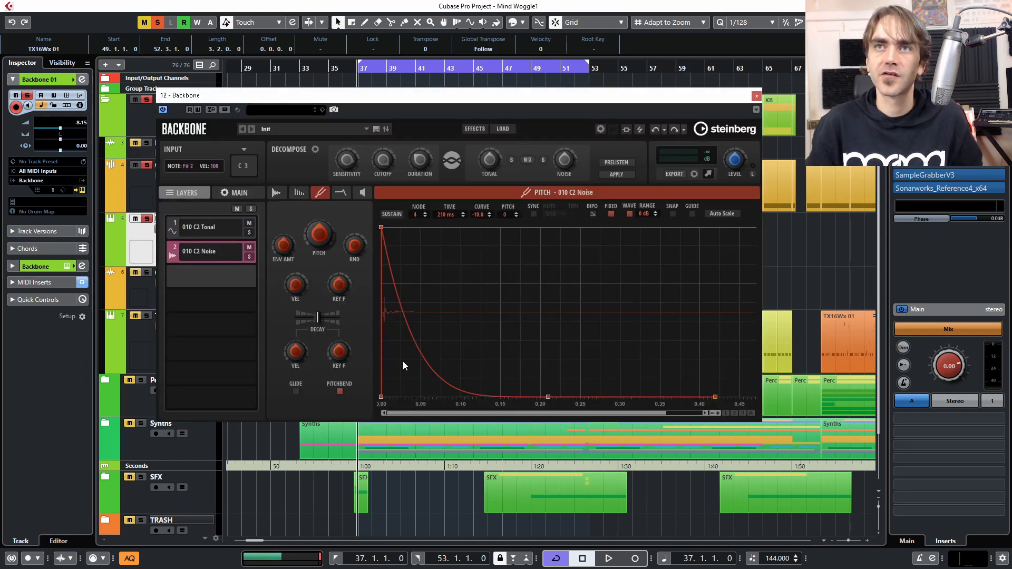
drag(343, 279, 342, 339)
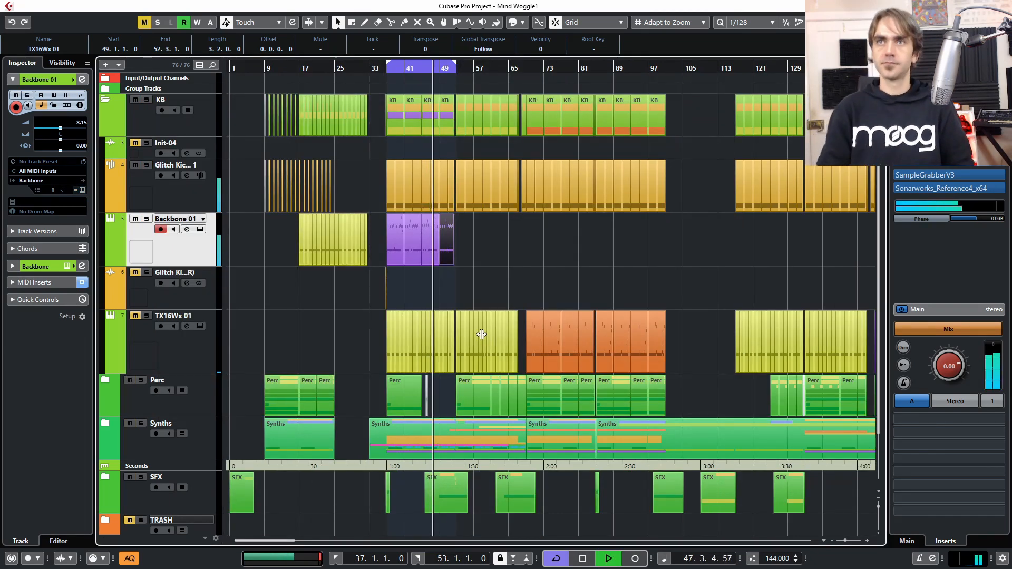
Raise the Backbone 01 channel fader to about -6.5 dB during playback.
key(h)
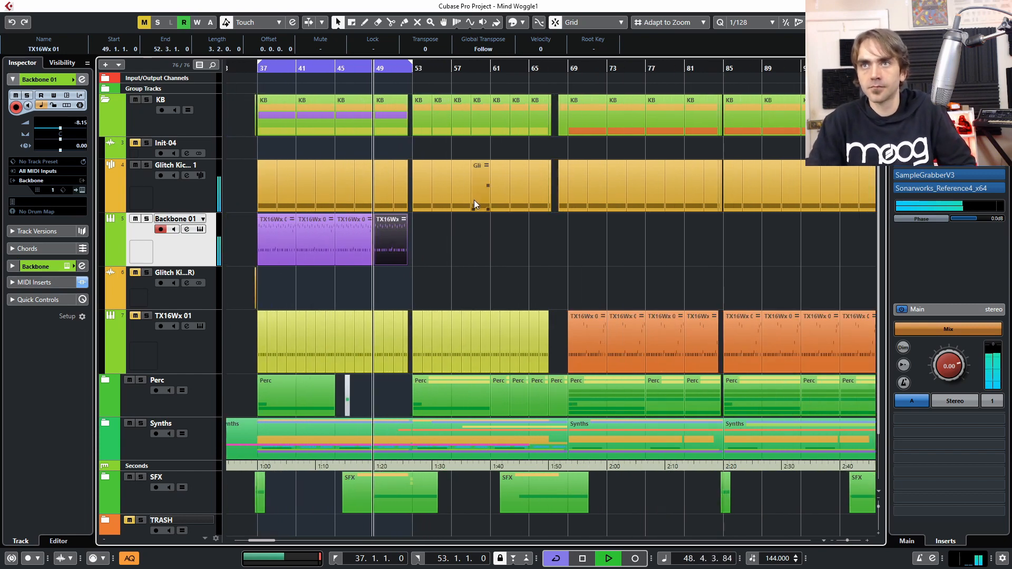
key(h)
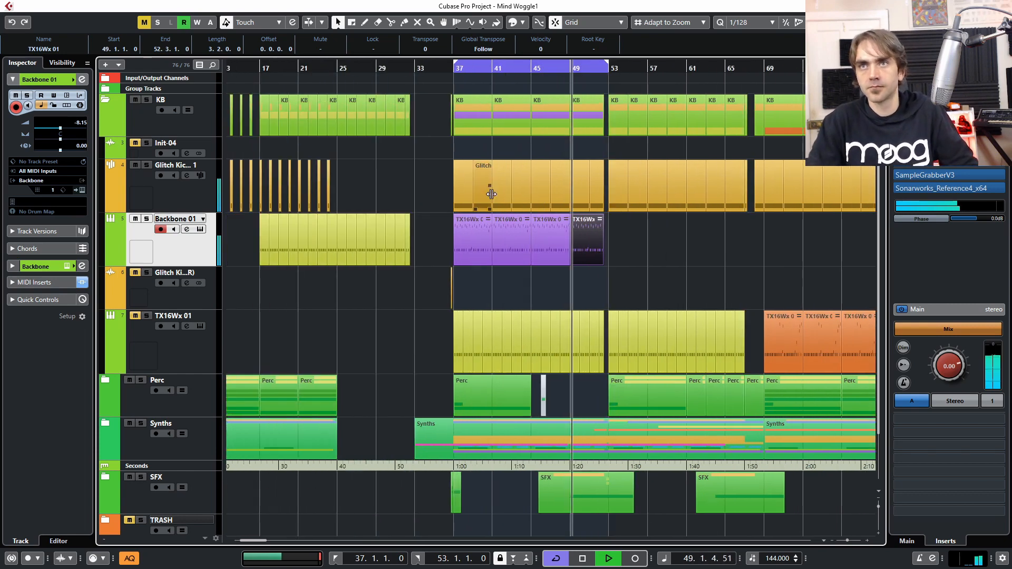
click(83, 79)
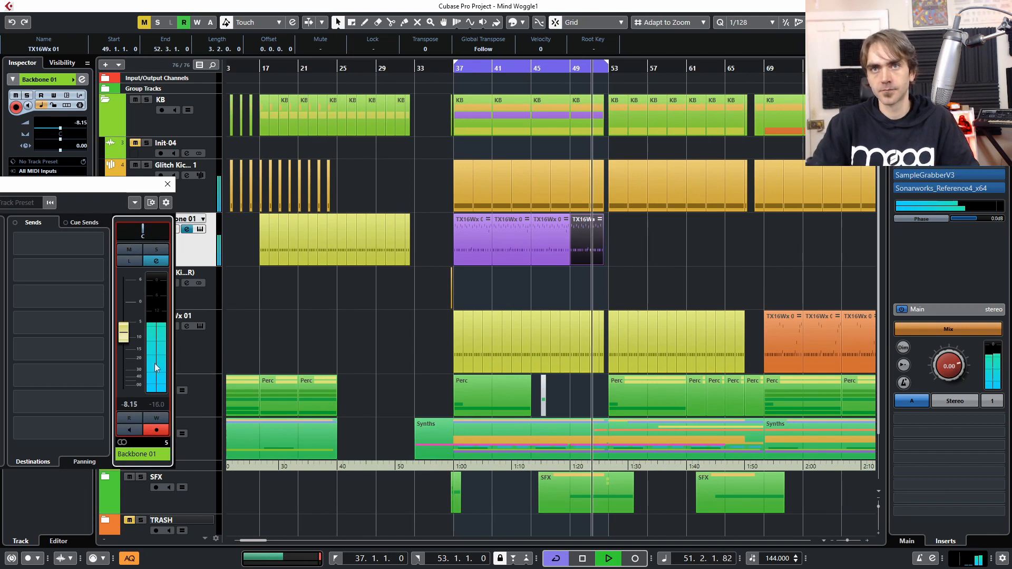
drag(125, 331, 127, 324)
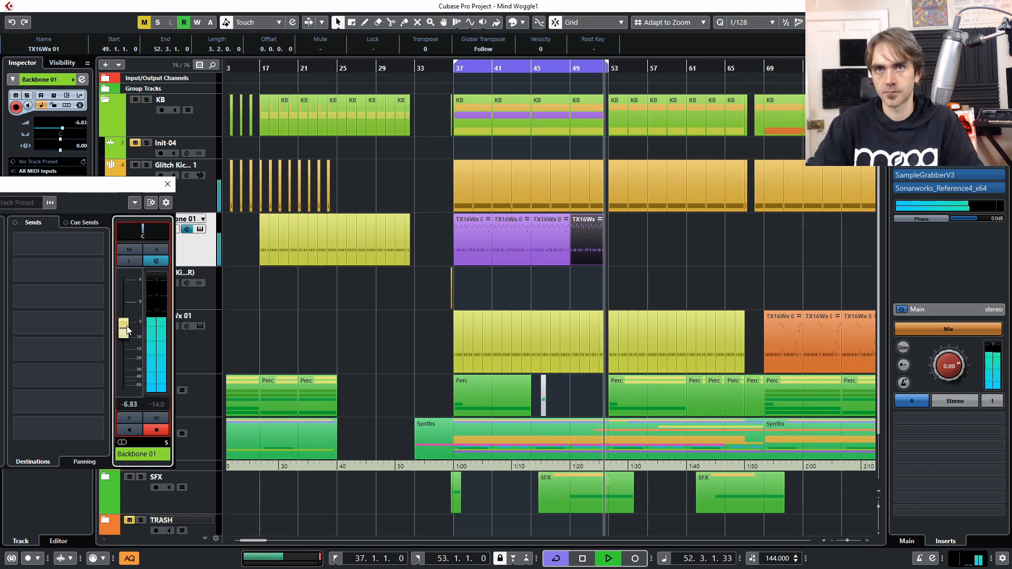
Move the purple Backbone 01 parts to bar 69 and the yellow one-bar parts to bar 36.
mouse_move(684, 251)
mouse_down()
mouse_move(434, 251)
mouse_move(710, 241)
mouse_move(679, 240)
mouse_up()
key(g)
drag(540, 238, 443, 250)
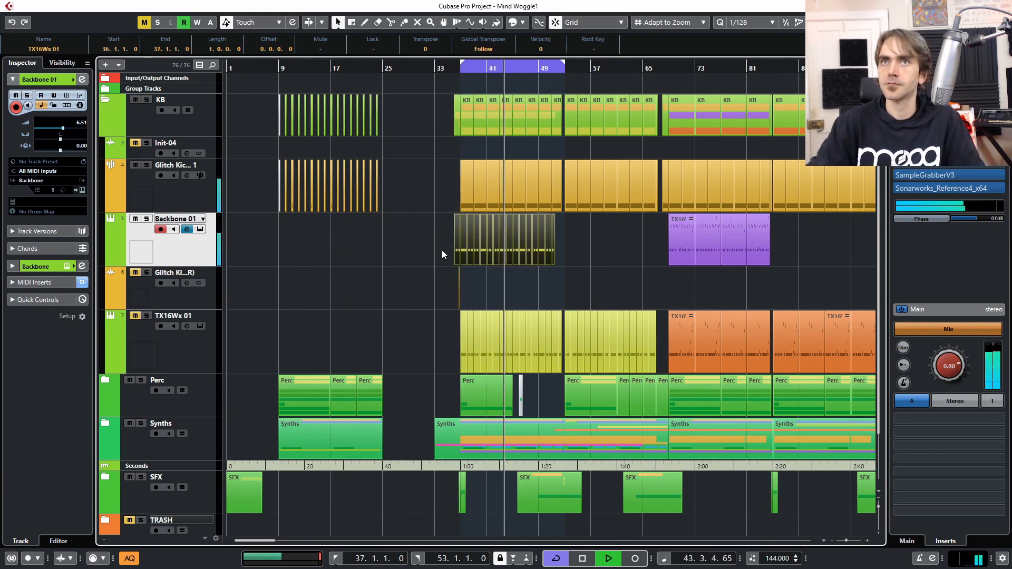
Turn off cycle playback and fill bars 37 to 67 of Backbone 01 with the yellow parts, copying them to bar 53.
key(KP_Divide)
scroll(442, 250, up, 2)
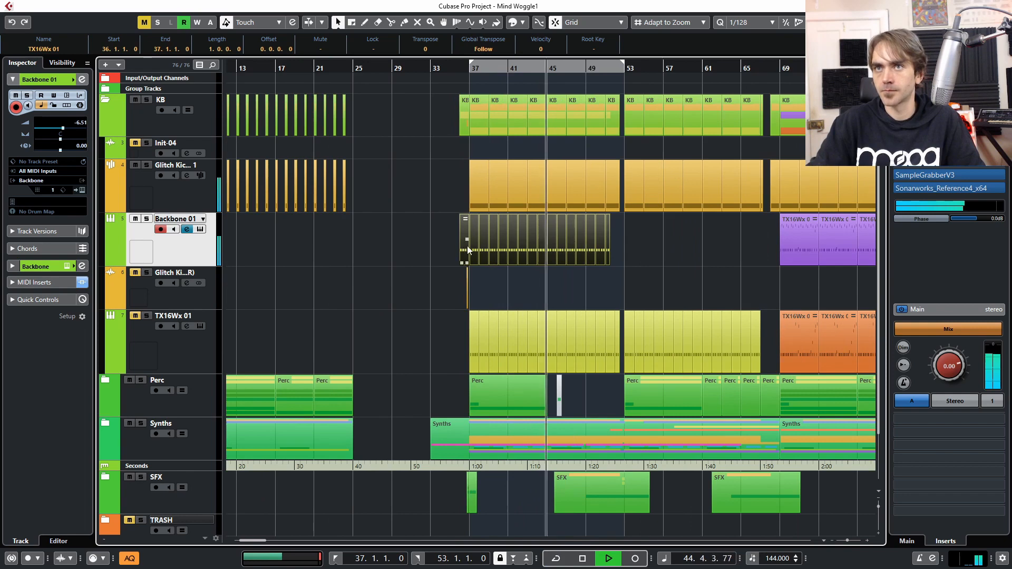
drag(462, 254, 625, 242)
scroll(726, 277, up, 2)
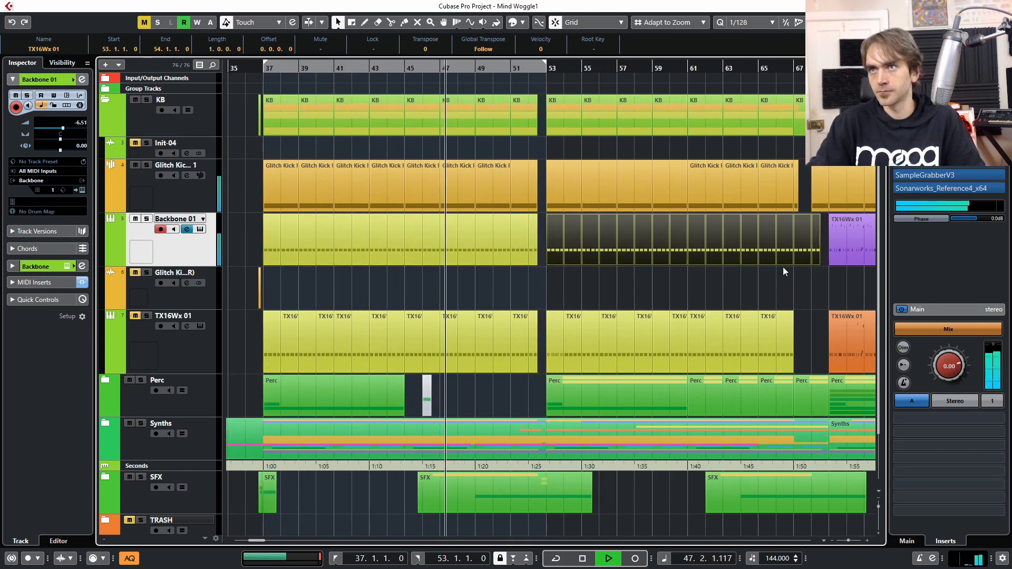
Copy the four purple Backbone 01 parts from bar 69 to bar 85.
click(831, 255)
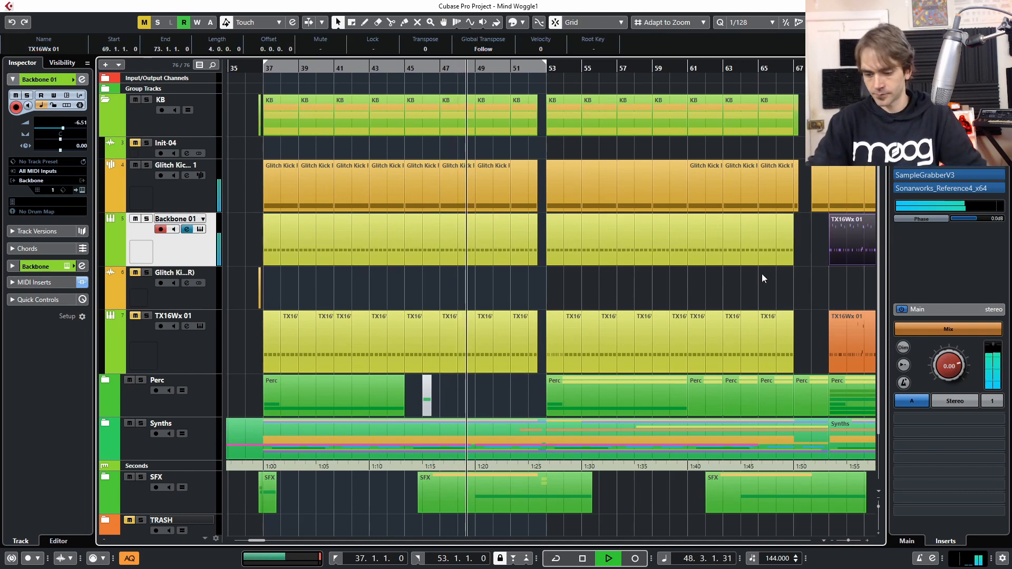
key(g)
key(g)
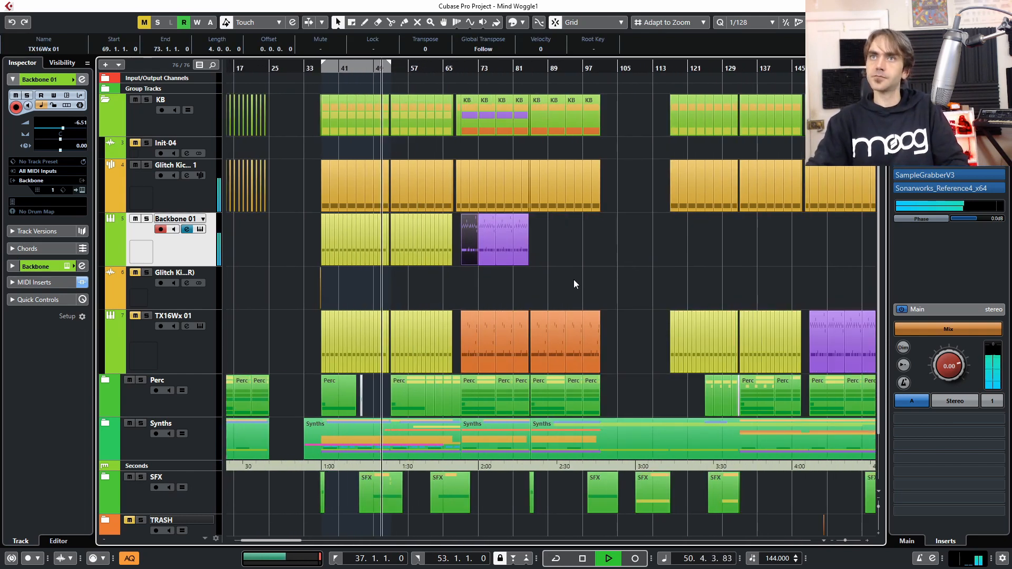
drag(574, 279, 537, 233)
click(394, 299)
key(g)
key(g)
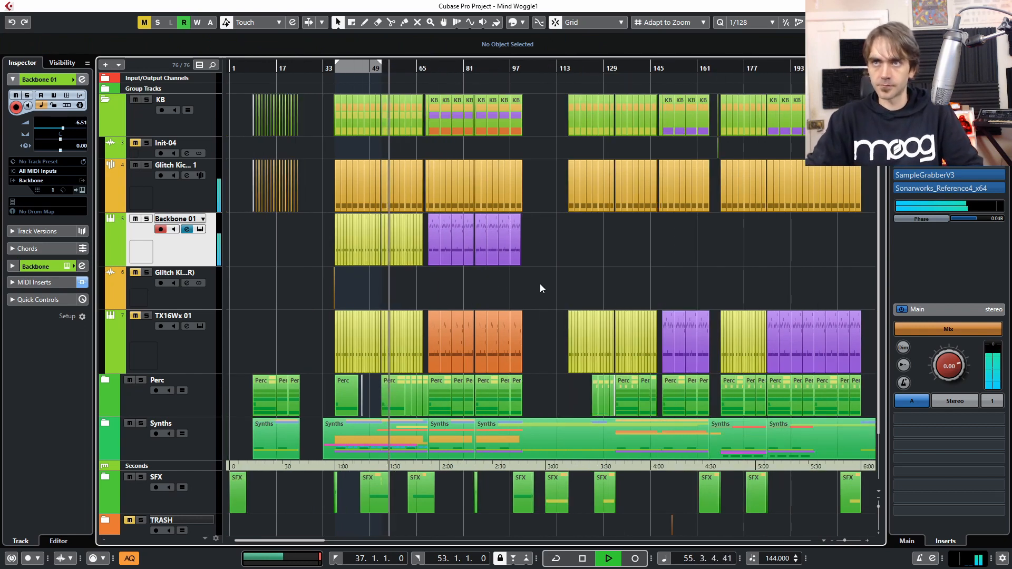
Copy a group of four purple Backbone 01 parts to bar 149.
drag(593, 260, 500, 246)
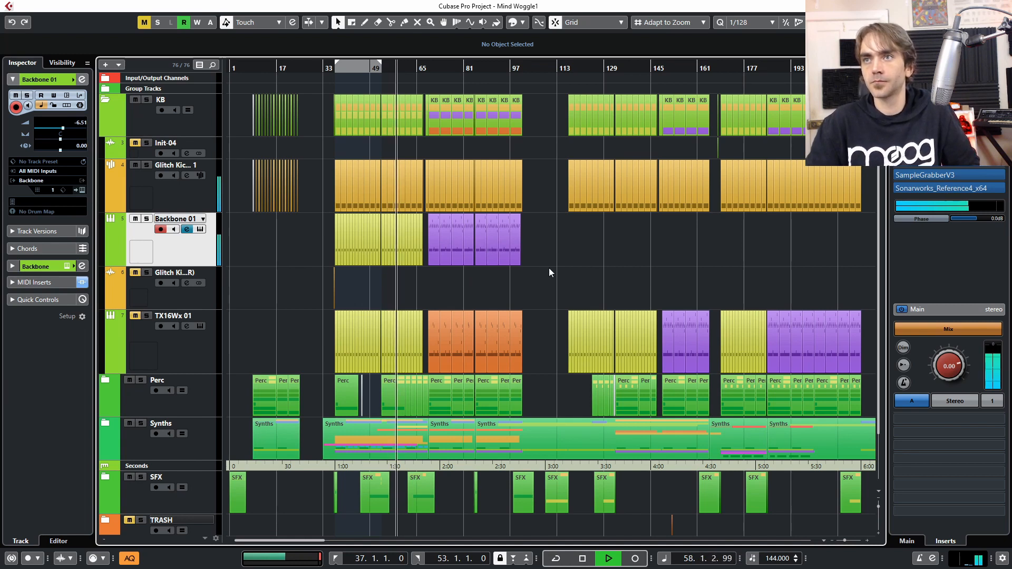
drag(501, 274, 668, 248)
scroll(628, 282, up, 1)
scroll(633, 280, up, 1)
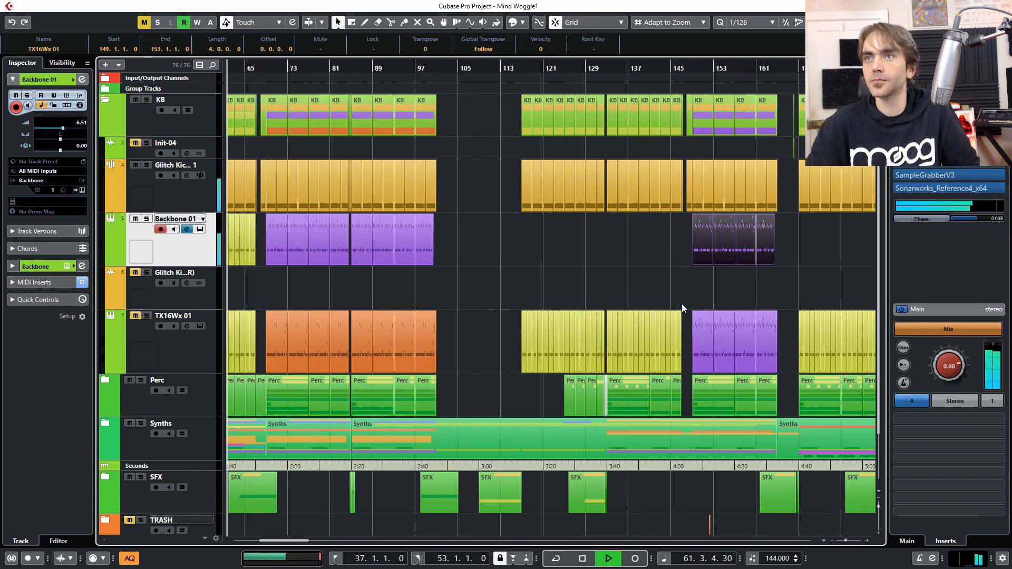
Copy the yellow Backbone 01 parts to bar 117 to match the TX16Wx 01 section and clear the selection.
drag(682, 298, 527, 238)
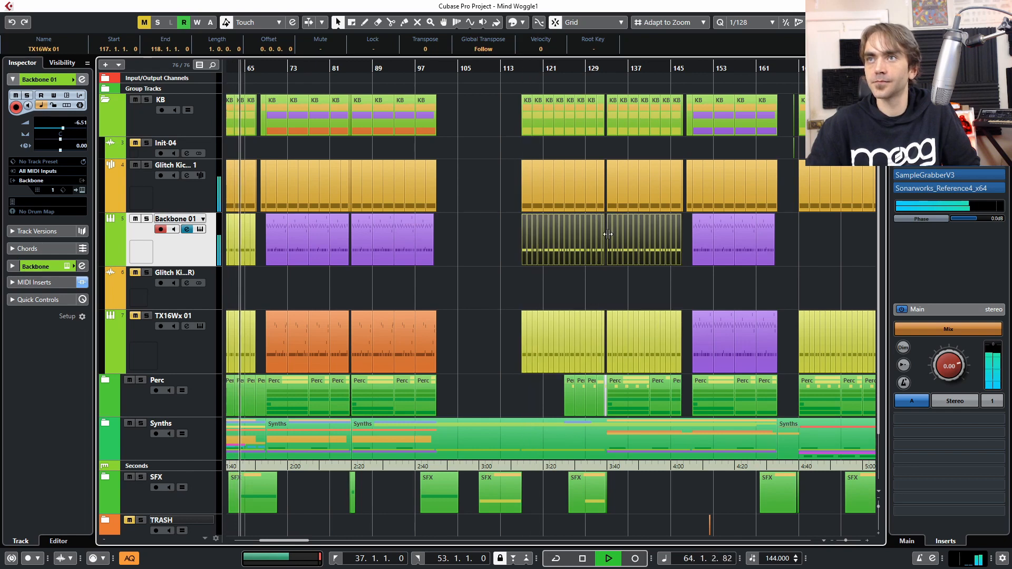
scroll(709, 258, down, 2)
click(737, 289)
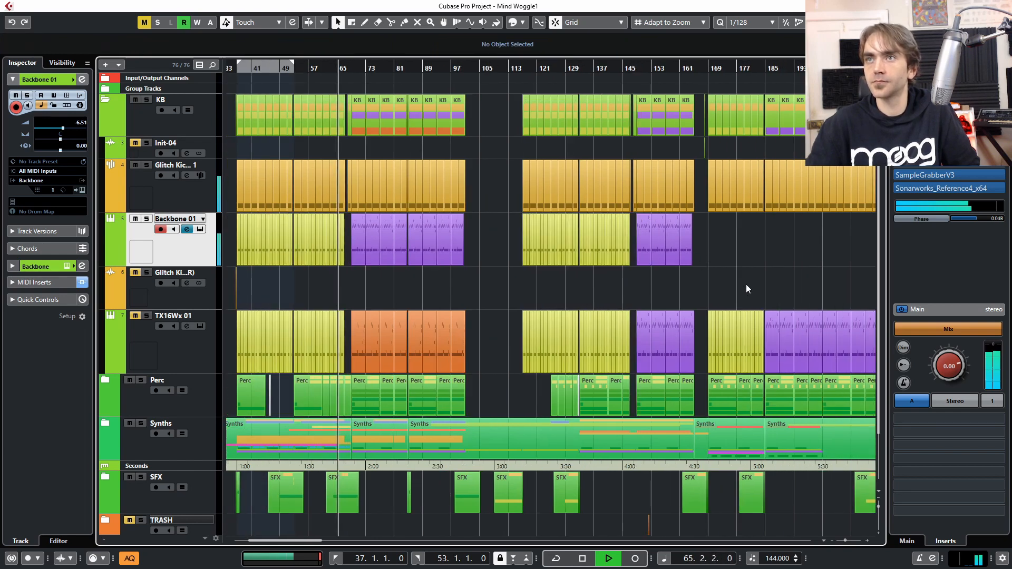
Copy the yellow and purple Backbone 01 parts to the last section, with yellow from bar 169 and purple from bar 185.
scroll(738, 282, down, 3)
drag(613, 317, 501, 243)
scroll(517, 352, up, 2)
scroll(548, 290, down, 4)
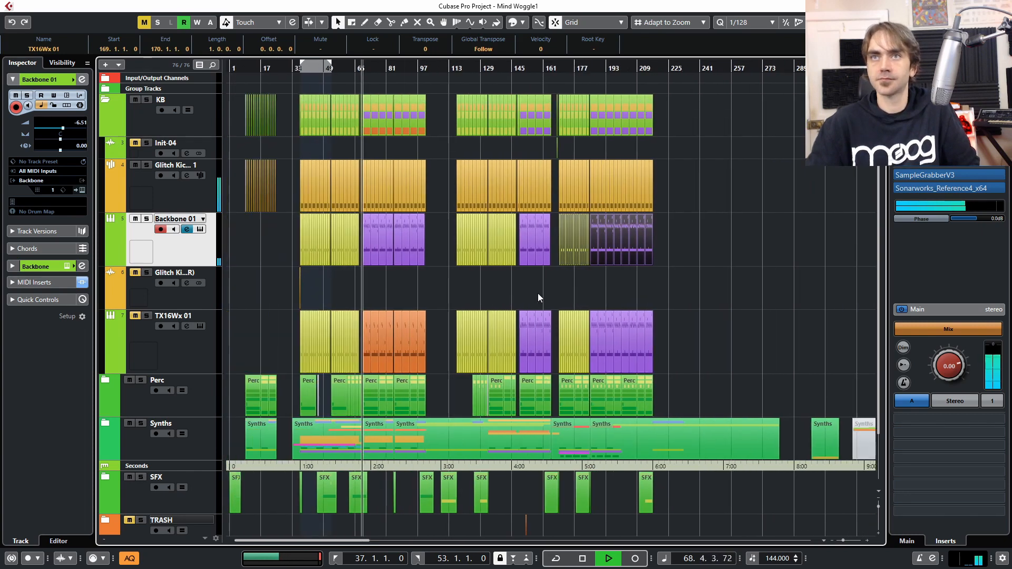
scroll(538, 293, down, 1)
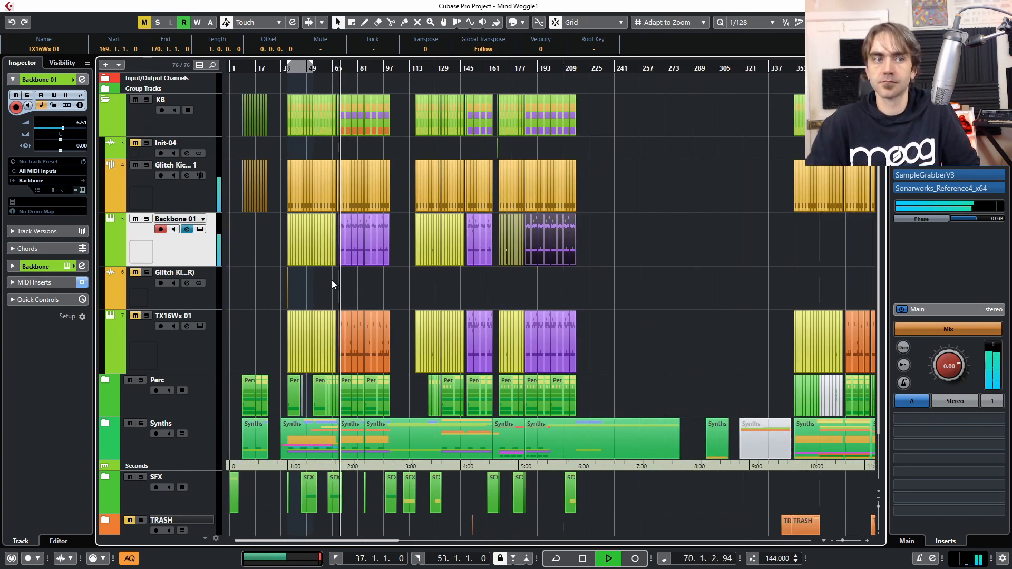
Delete the four purple Backbone 01 parts between bars 69 and 85.
scroll(330, 288, up, 3)
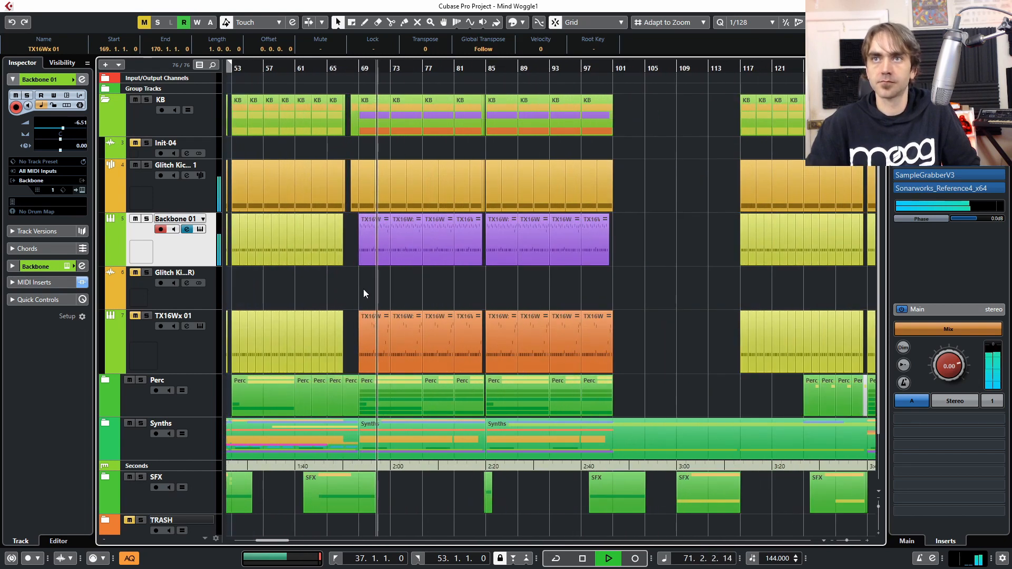
click(364, 293)
scroll(403, 284, up, 2)
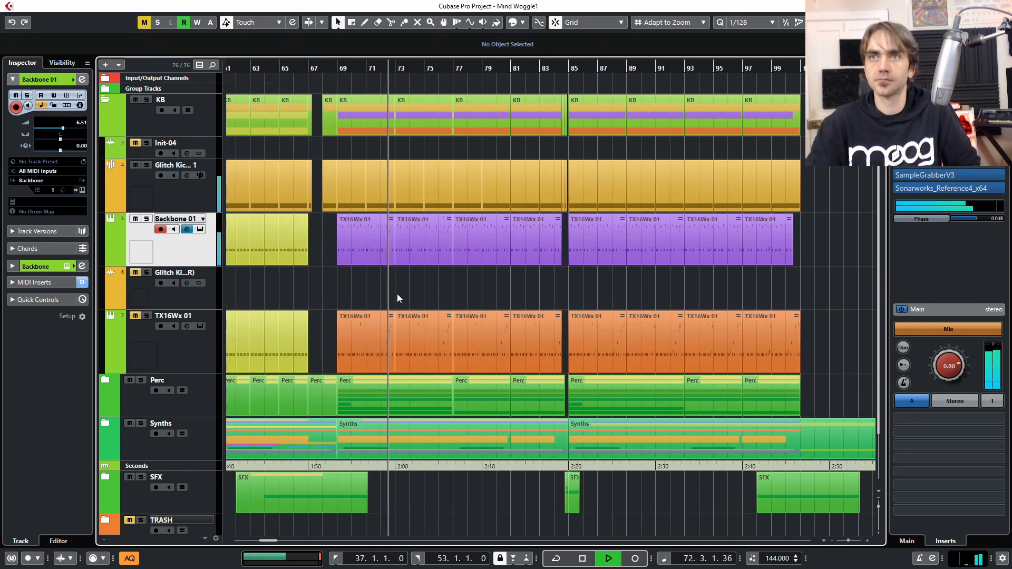
drag(365, 273, 414, 245)
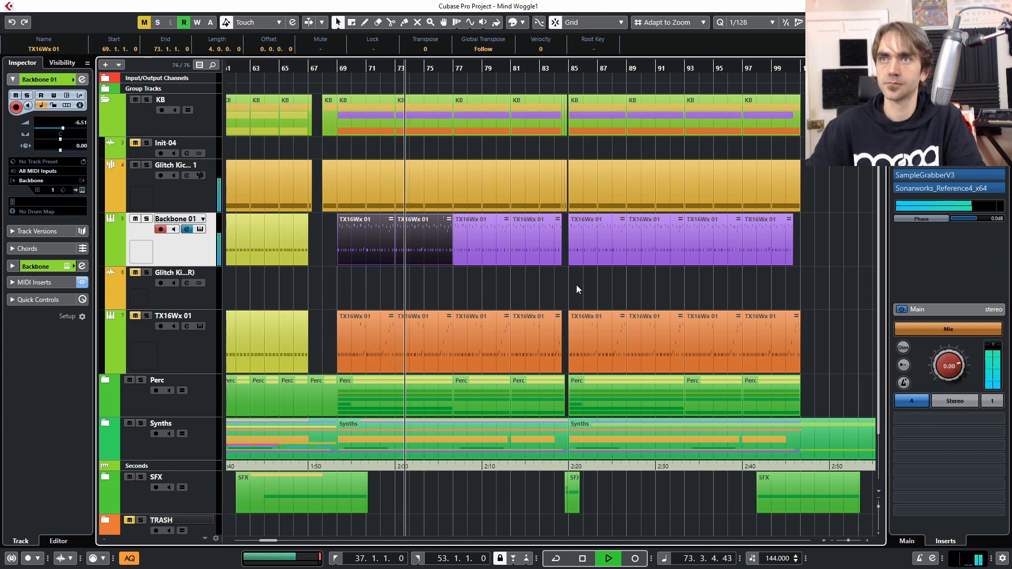
drag(553, 283, 372, 240)
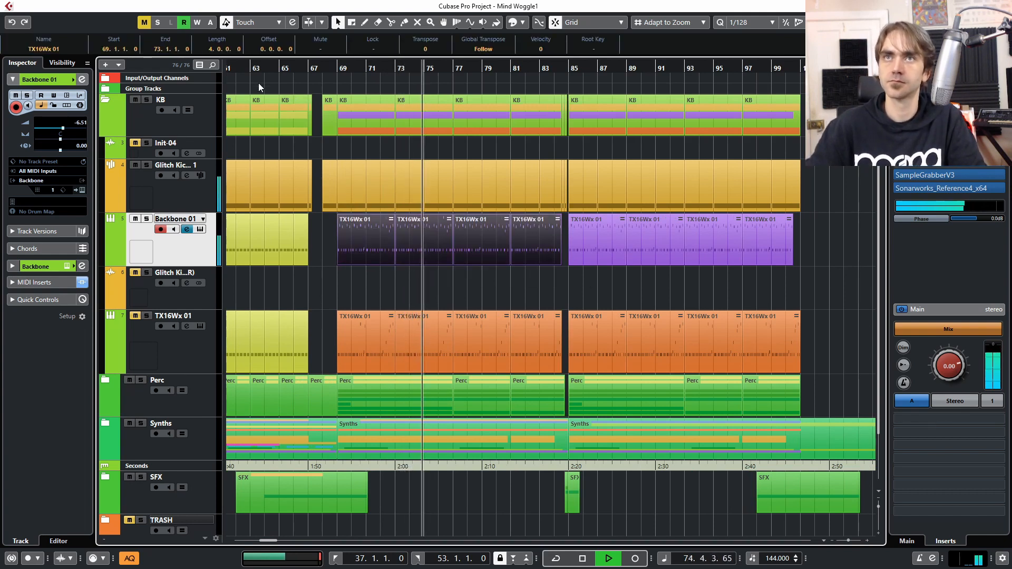
key(Delete)
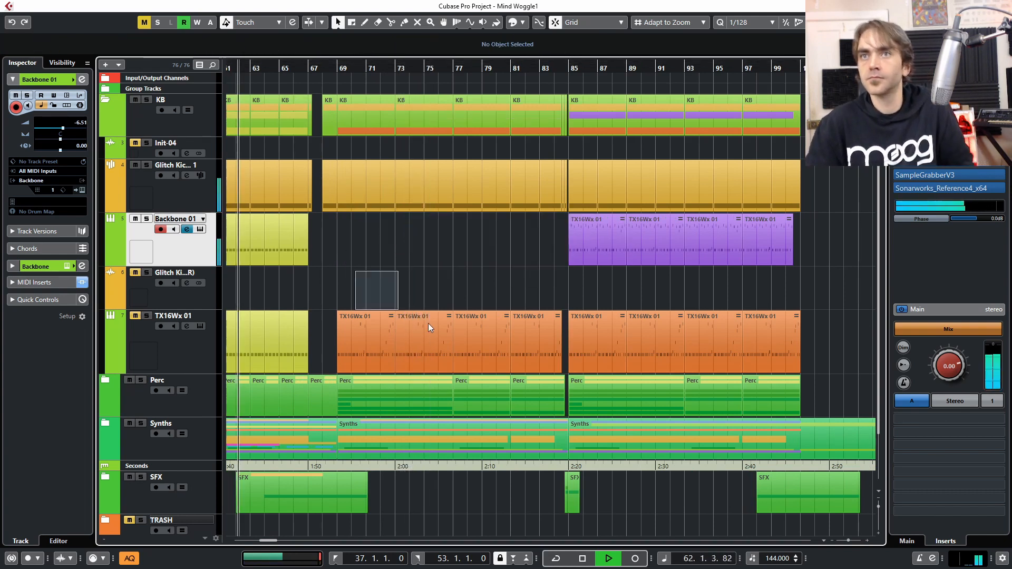
Copy the four orange TX16Wx 01 parts at bars 69 to 85 to the same position on Backbone 01.
drag(428, 323, 527, 327)
drag(364, 332, 361, 235)
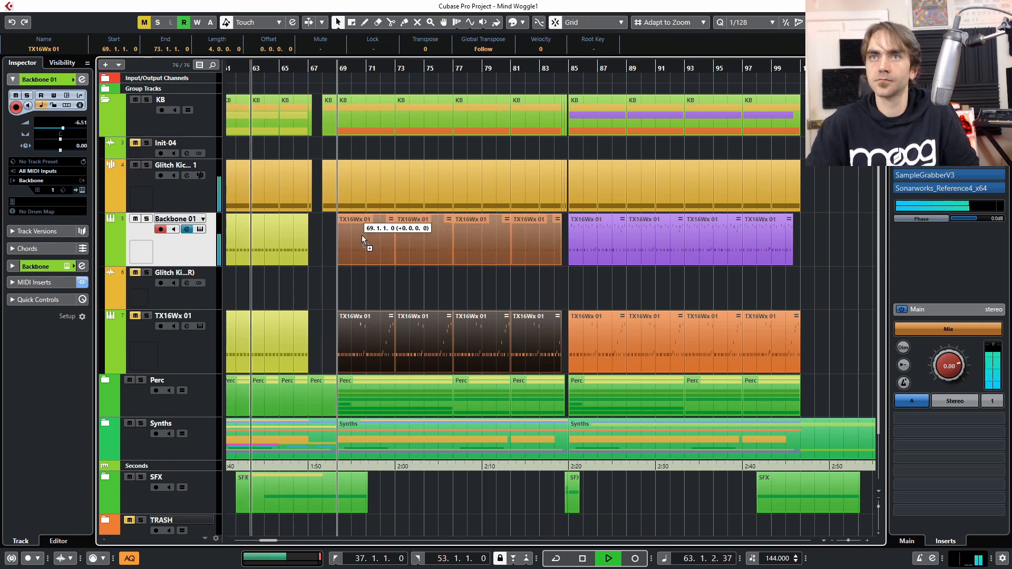
click(383, 279)
key(g)
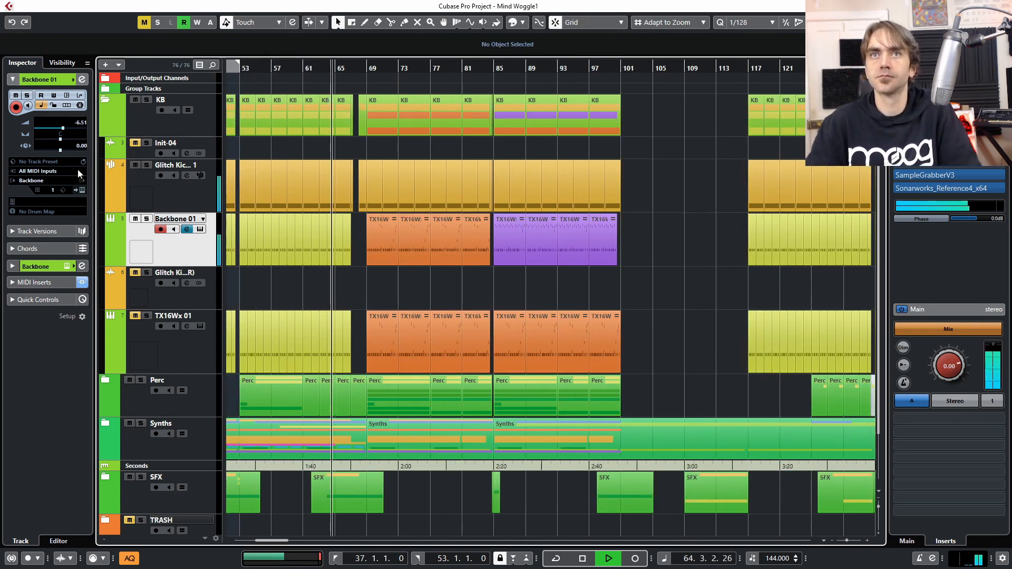
Reopen Backbone and sweep the 010 C2 Tonal layer's filter cutoff down to about 507 Hz and back up.
click(82, 190)
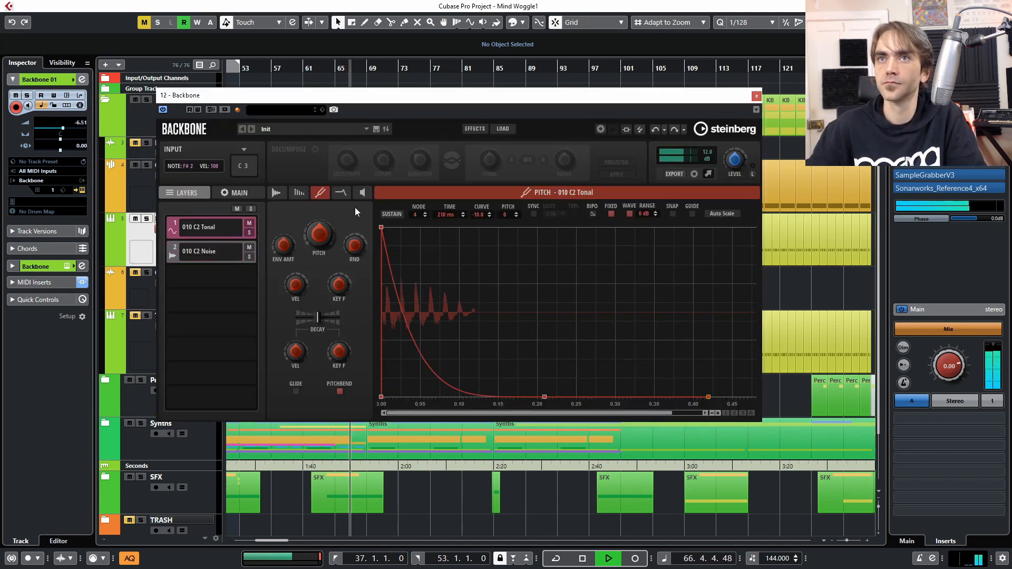
click(339, 192)
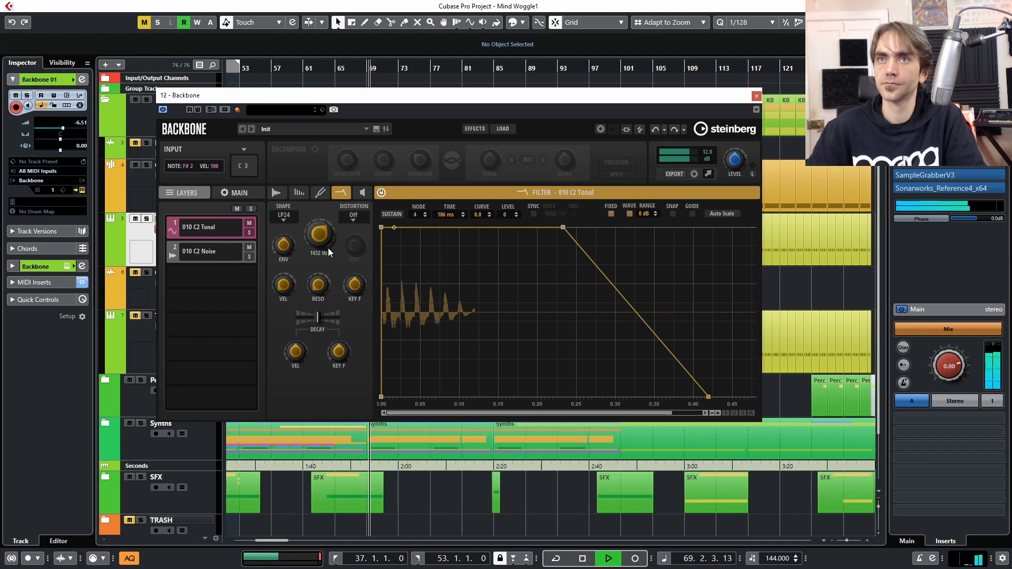
scroll(320, 234, down, 5)
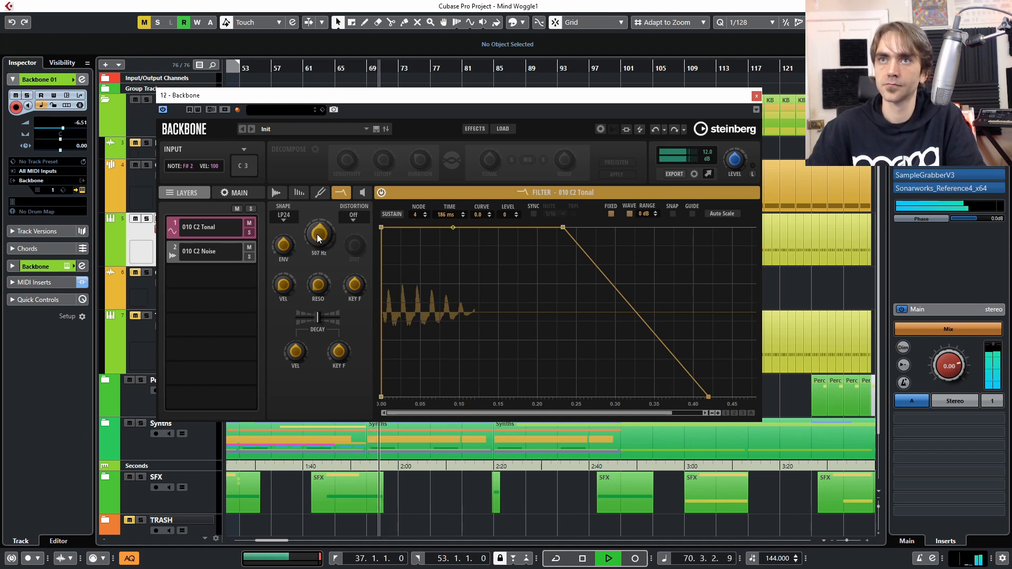
scroll(318, 234, up, 3)
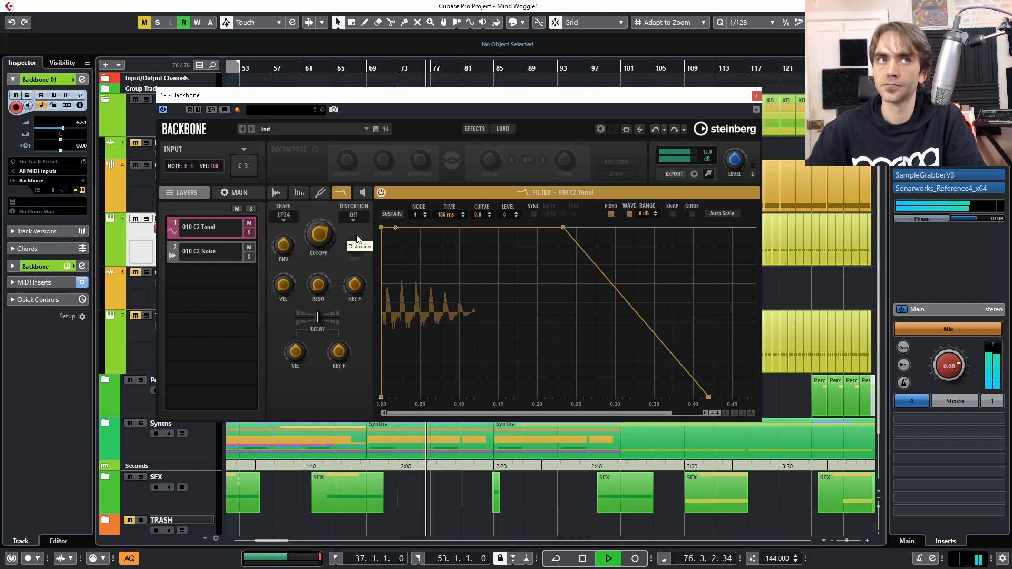
Close the Backbone window and bring the whole arrangement into view.
click(755, 97)
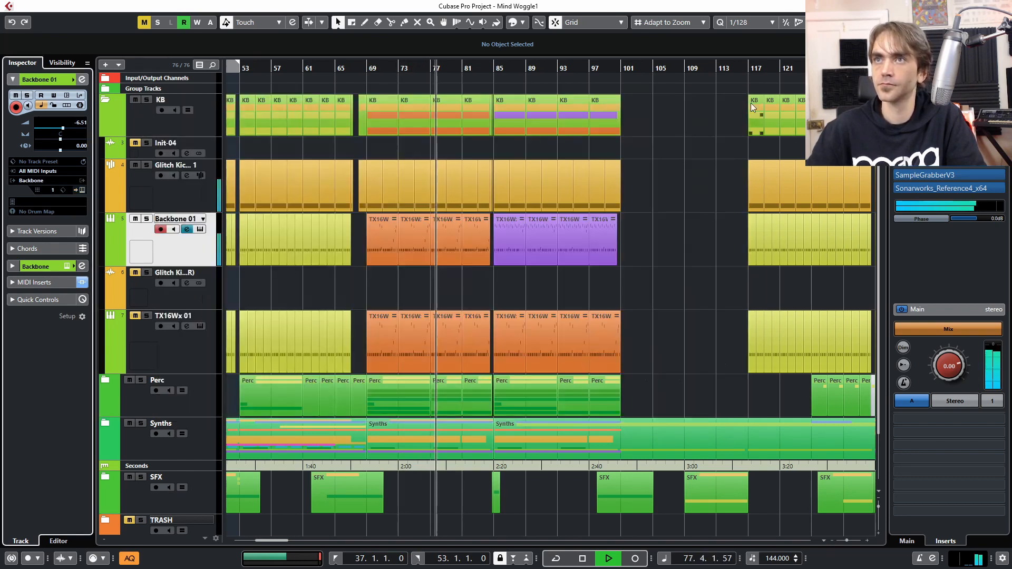
key(g)
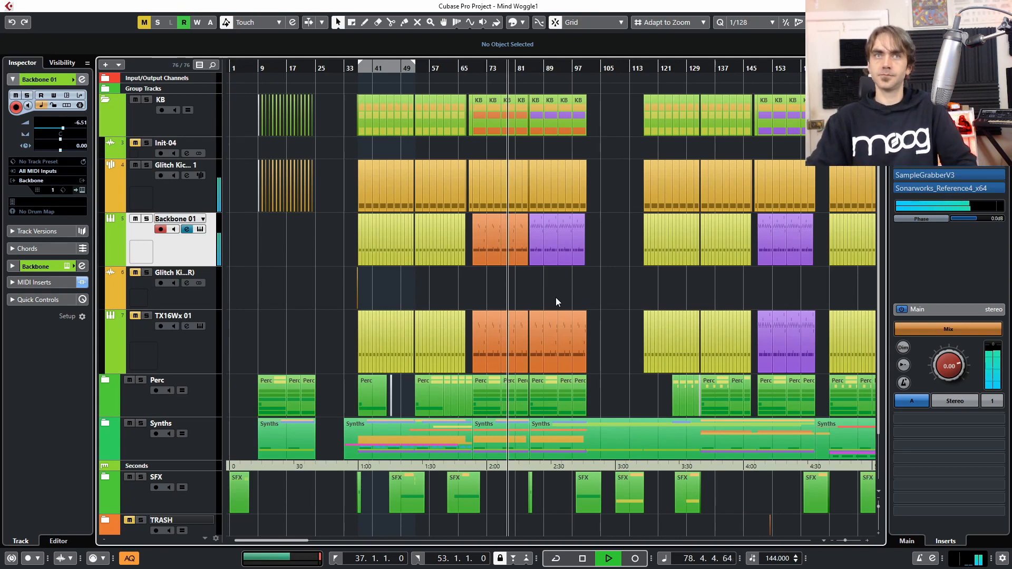
key(g)
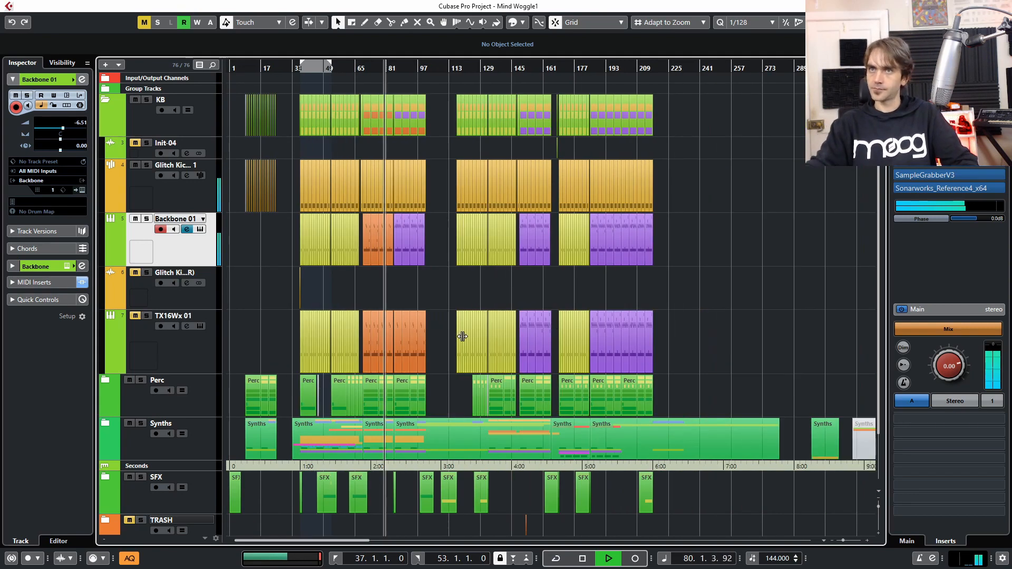
Collapse the KB folder track and look over the arrangement of the main track folders during playback.
click(105, 100)
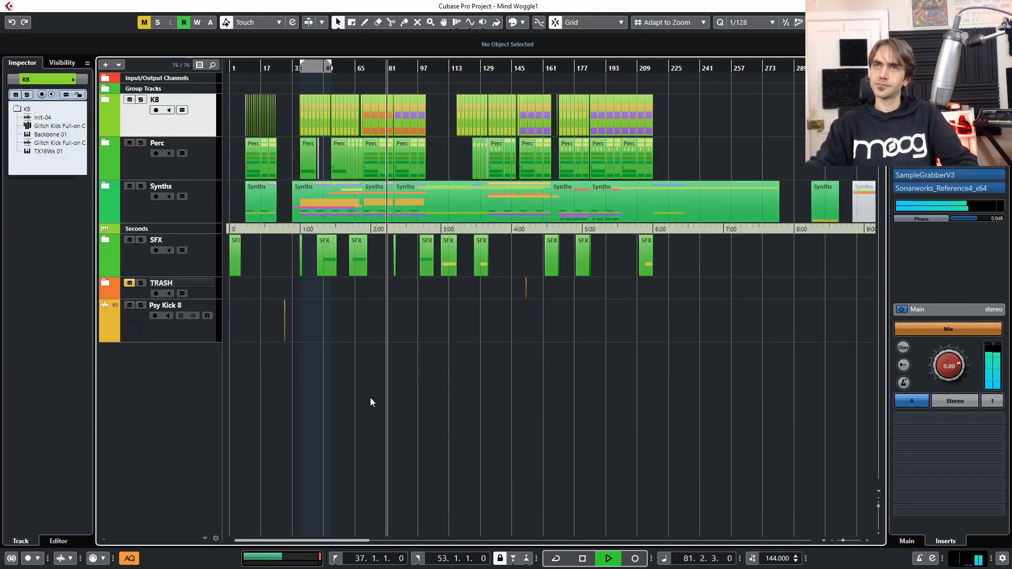
key(h)
key(h)
key(h)
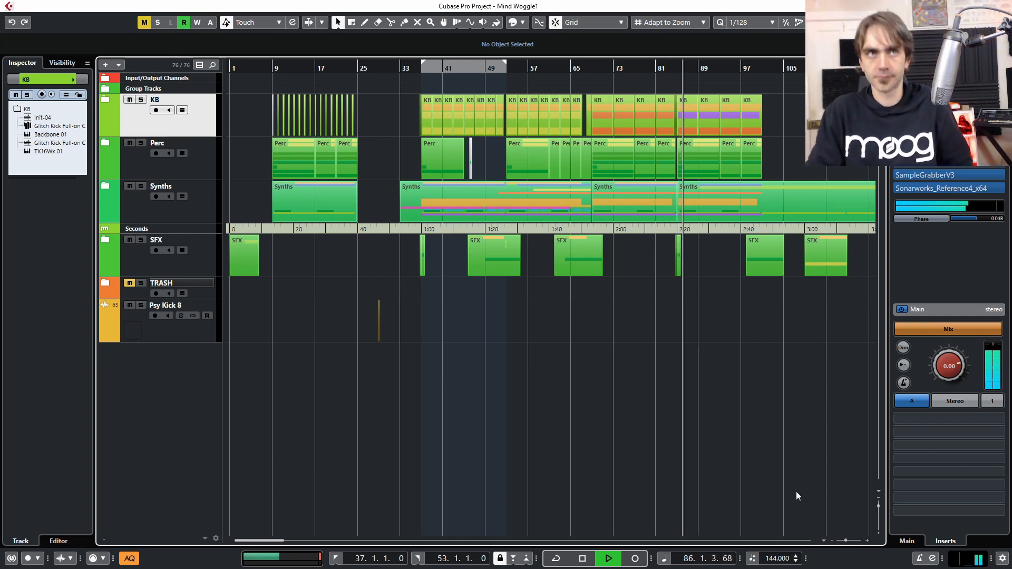
key(g)
key(g)
key(h)
key(h)
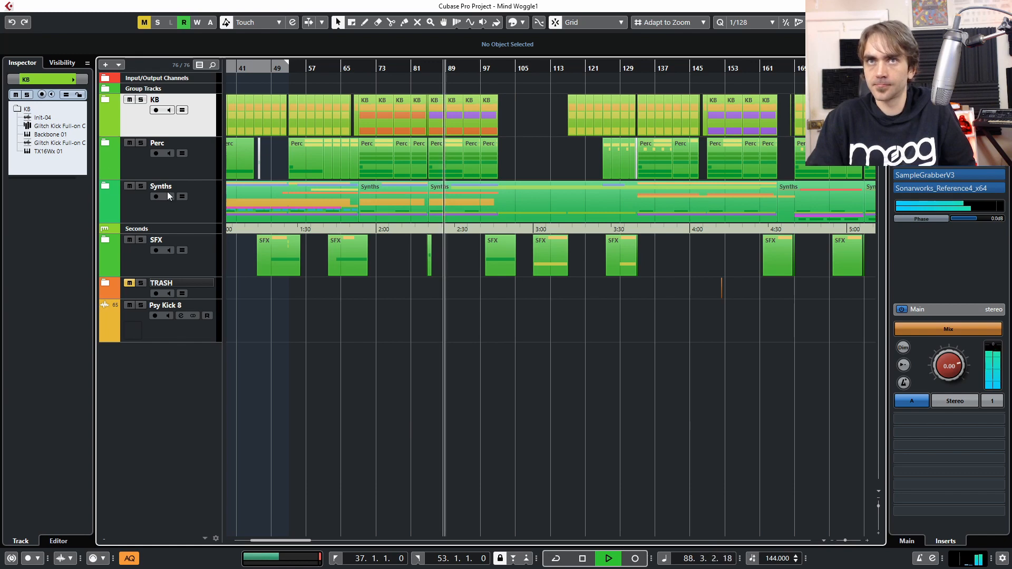
Expand the KB folder track, check its kick parts along the arrangement, and move playback to about bar 44.
click(104, 100)
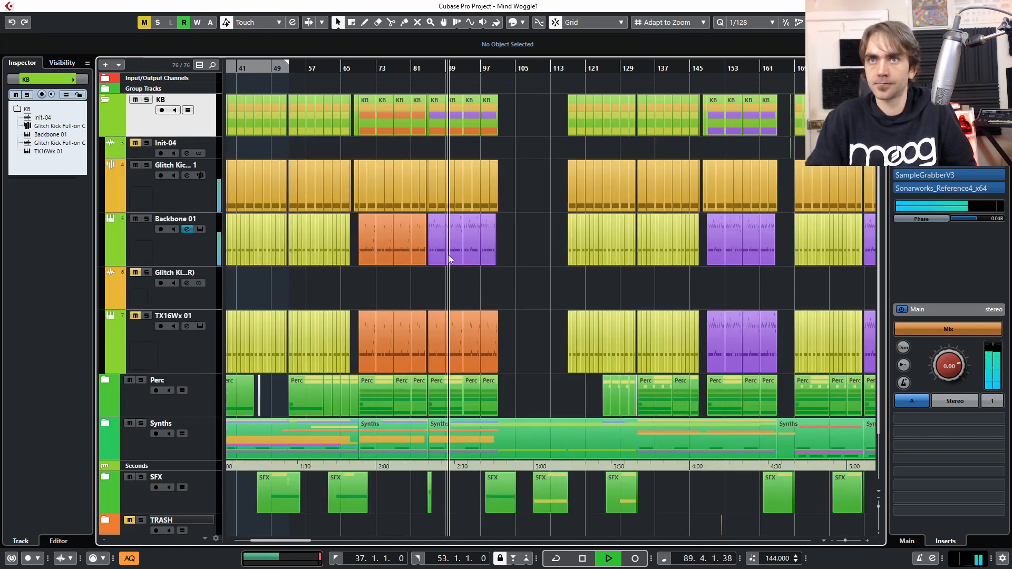
scroll(235, 250, left, 3)
scroll(643, 254, right, 6)
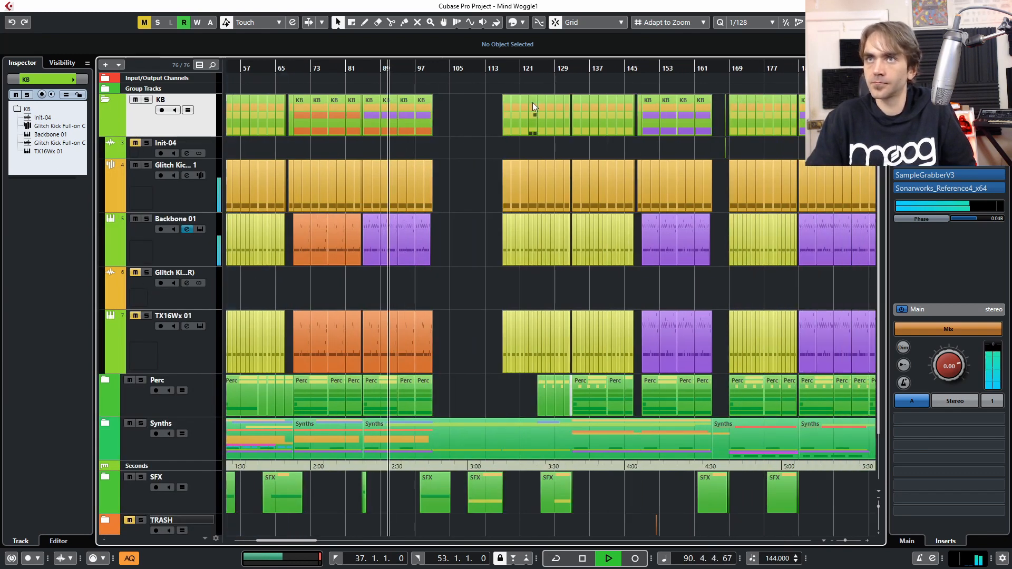
scroll(310, 117, left, 6)
click(318, 69)
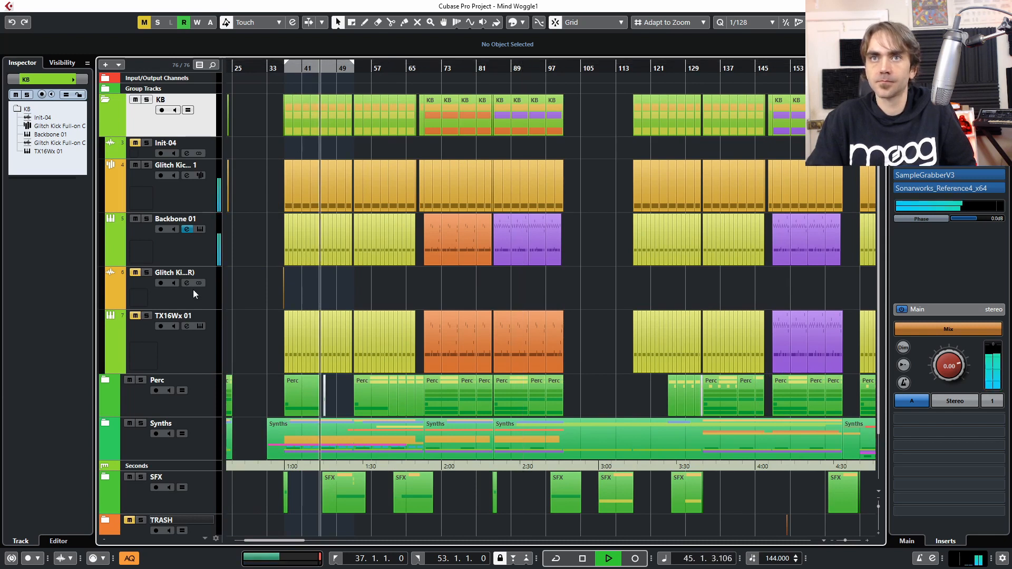